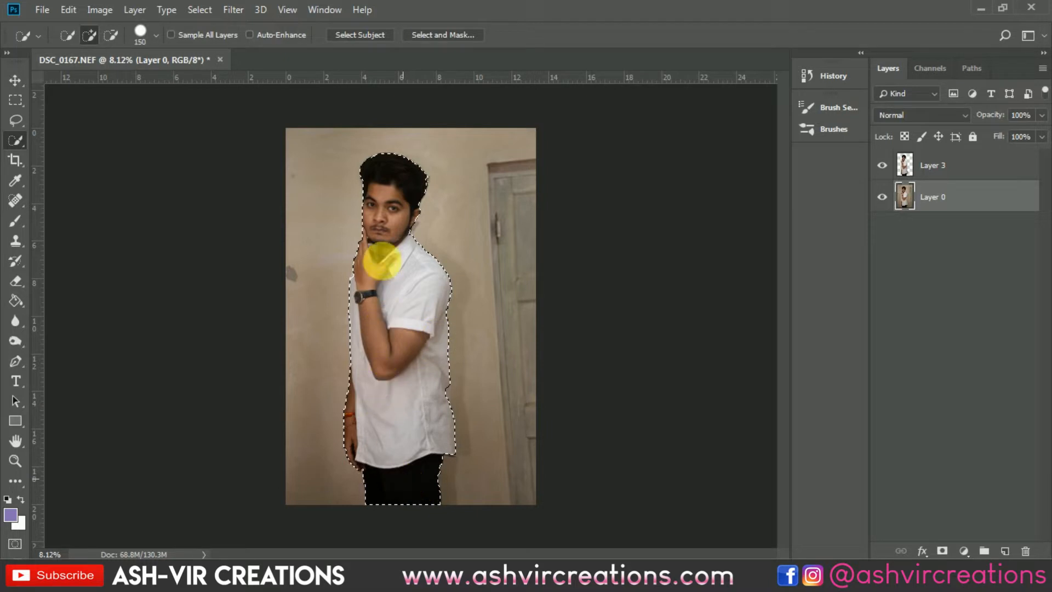
- Try copying the selected man to a new layer, undo the copy, and hide the original photo on Layer 0
right_click(383, 259)
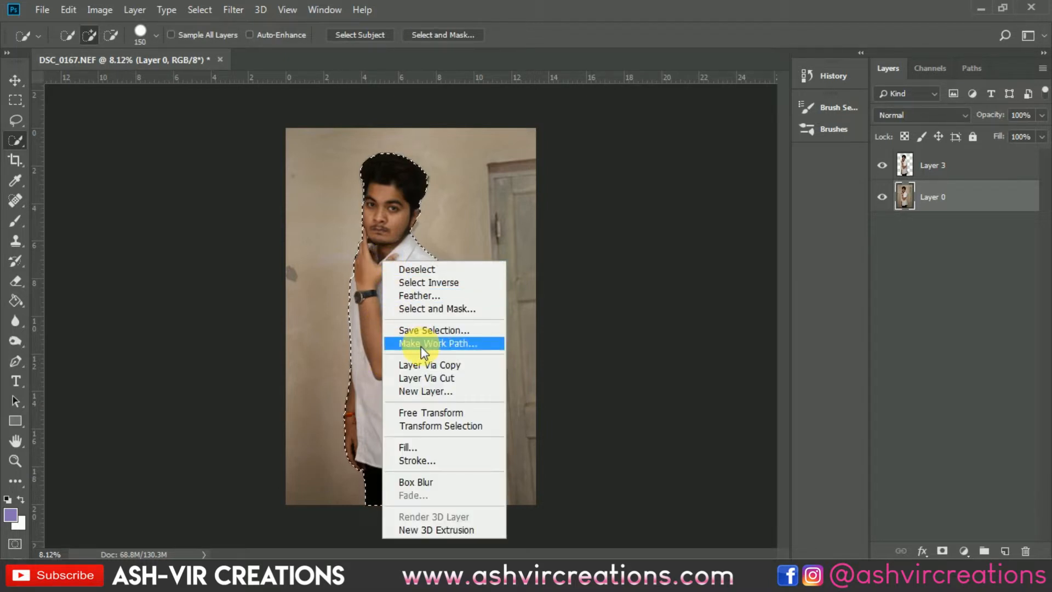
click(436, 362)
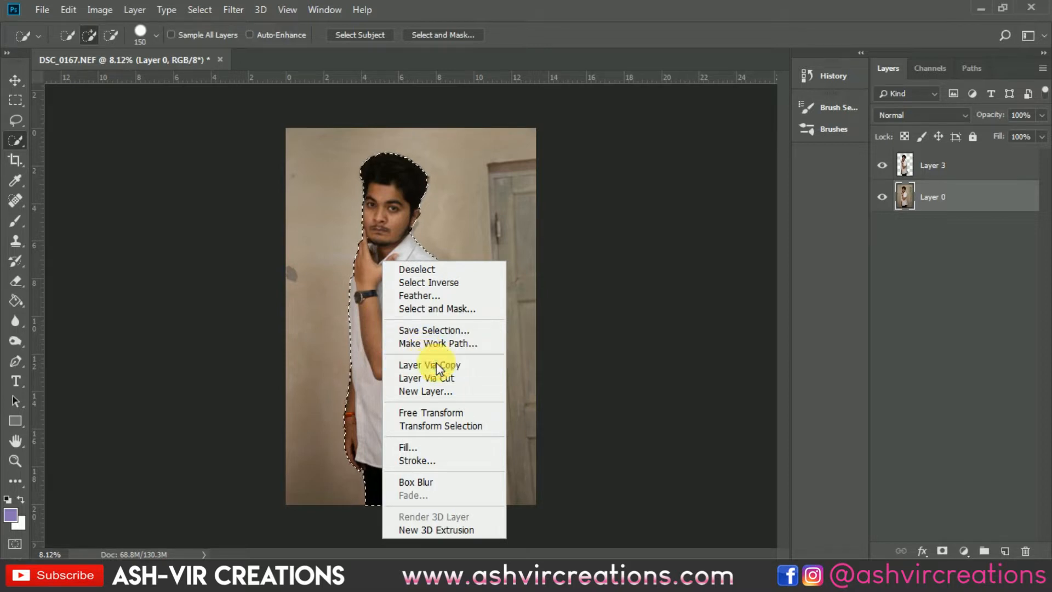
key(ctrl+z)
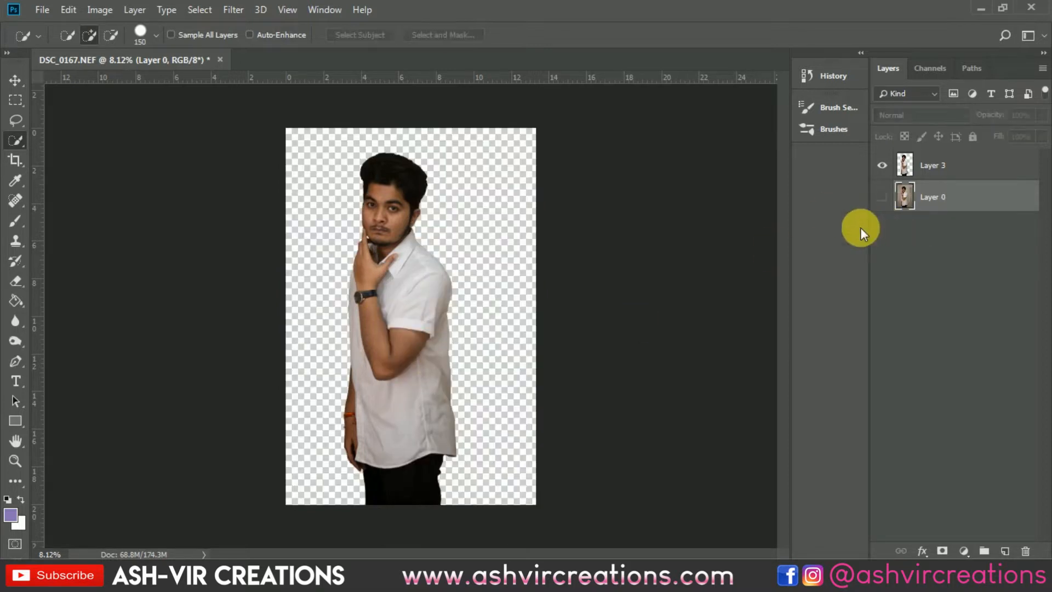
key(v)
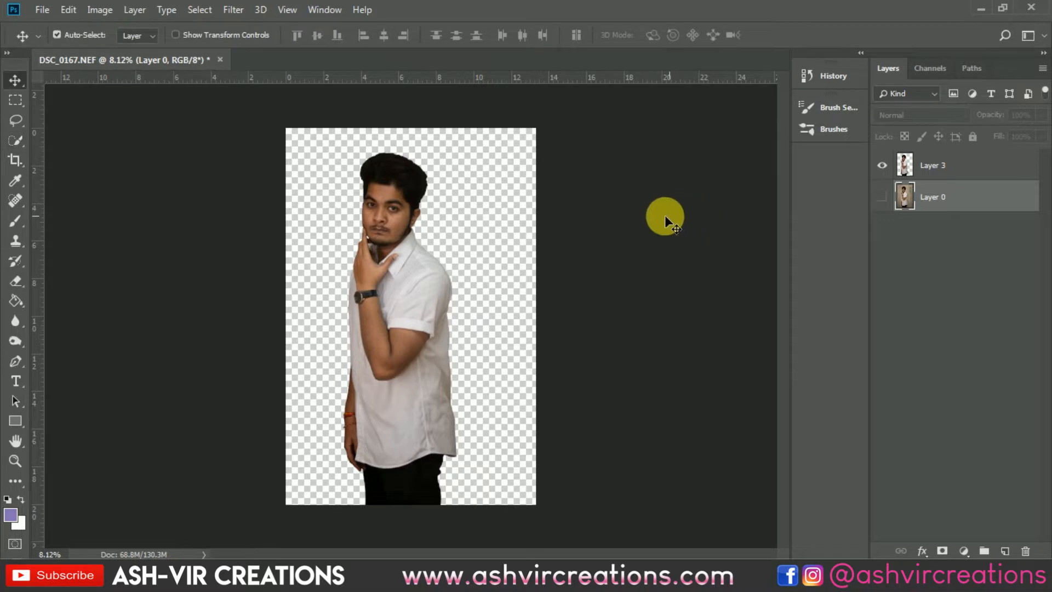
scroll(368, 206, up, 1)
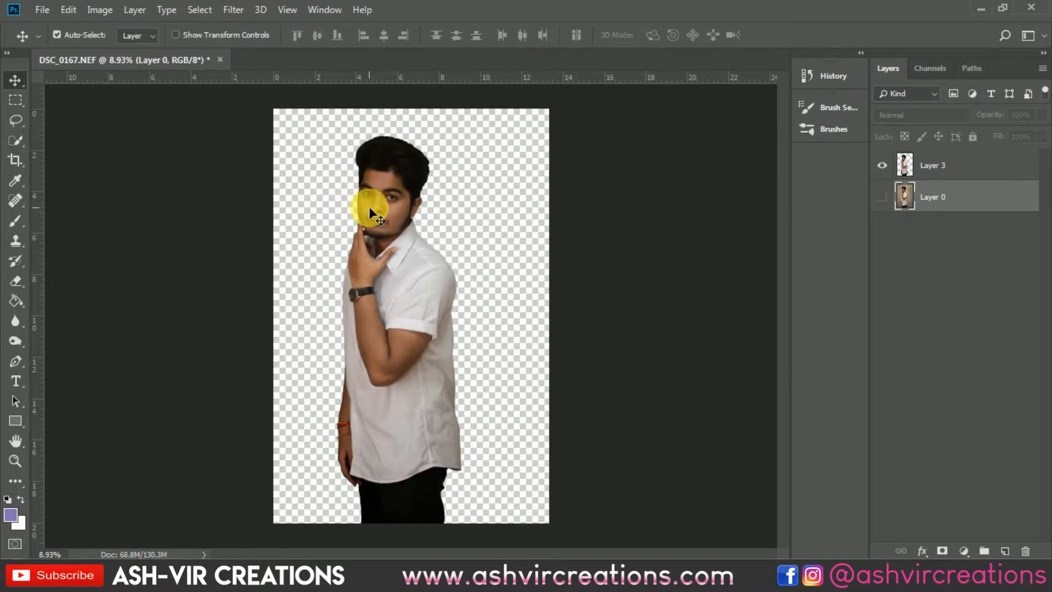
- Start a crop and compare the 5:7 and 4:5 aspect ratios, settling on 4:5 (8:10)
click(13, 160)
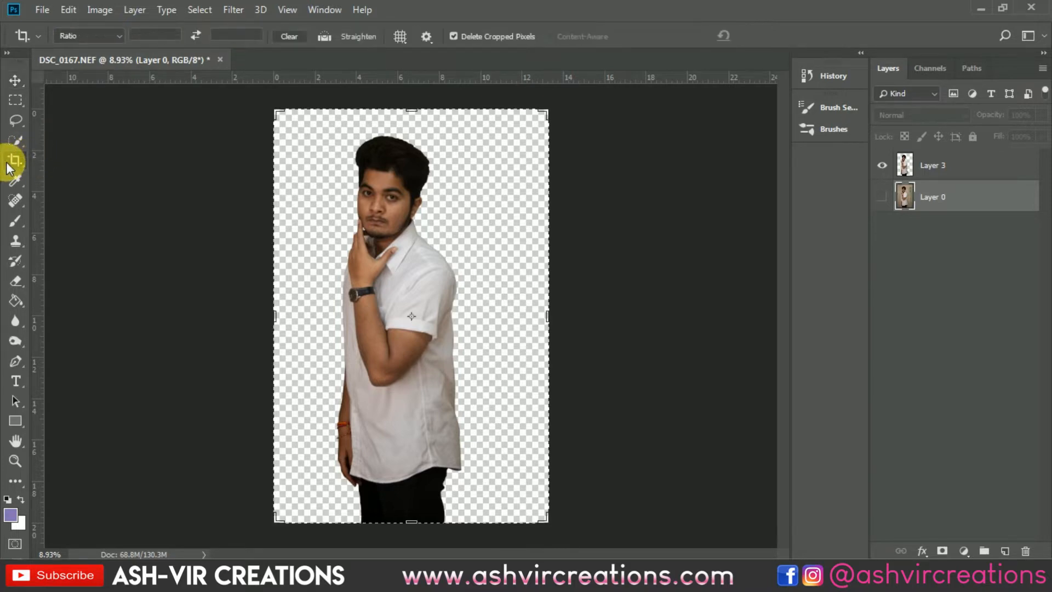
click(107, 37)
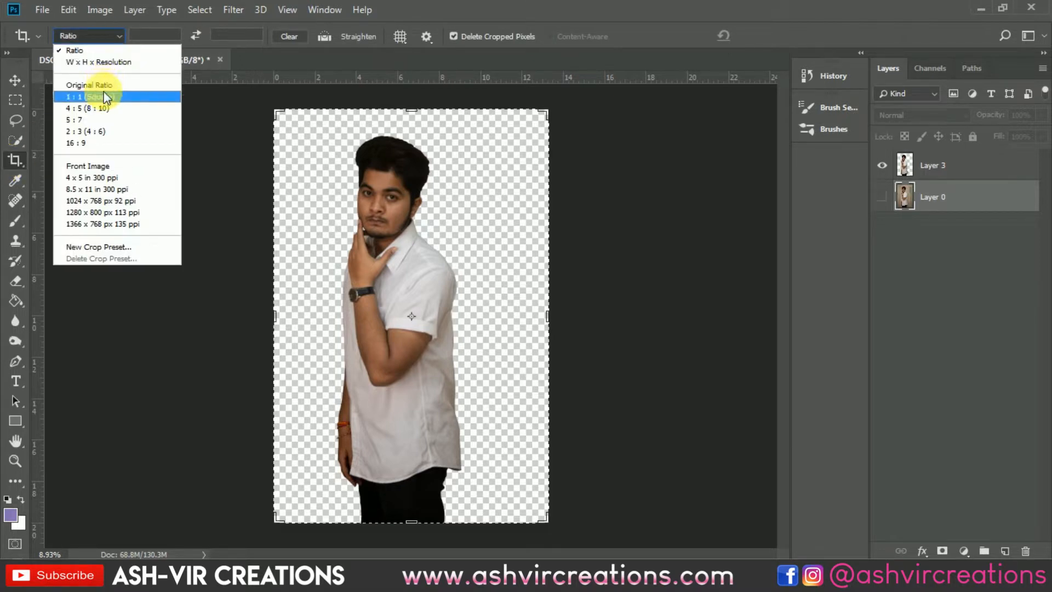
click(101, 118)
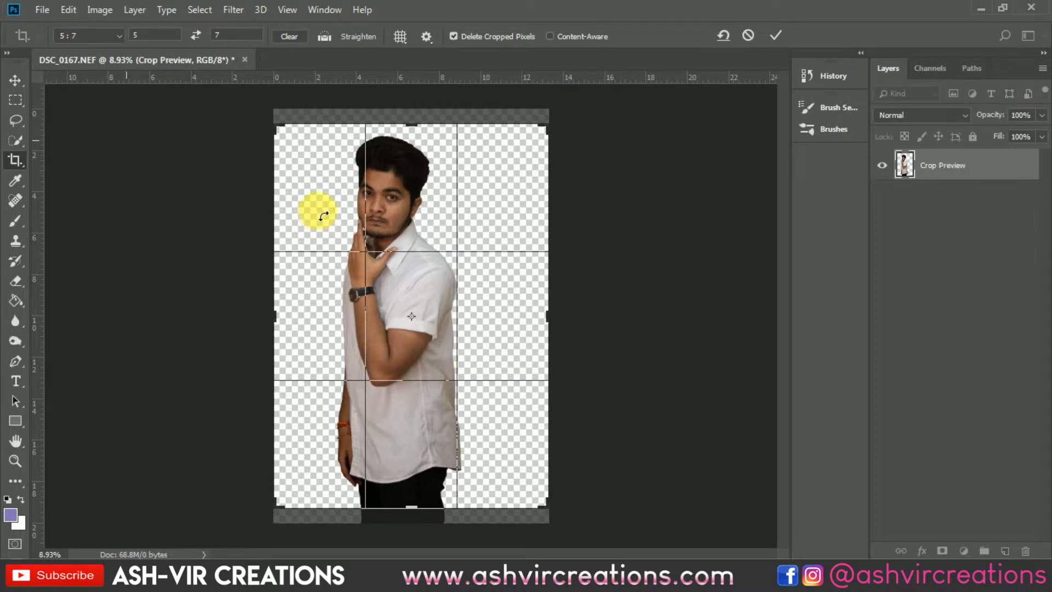
click(94, 37)
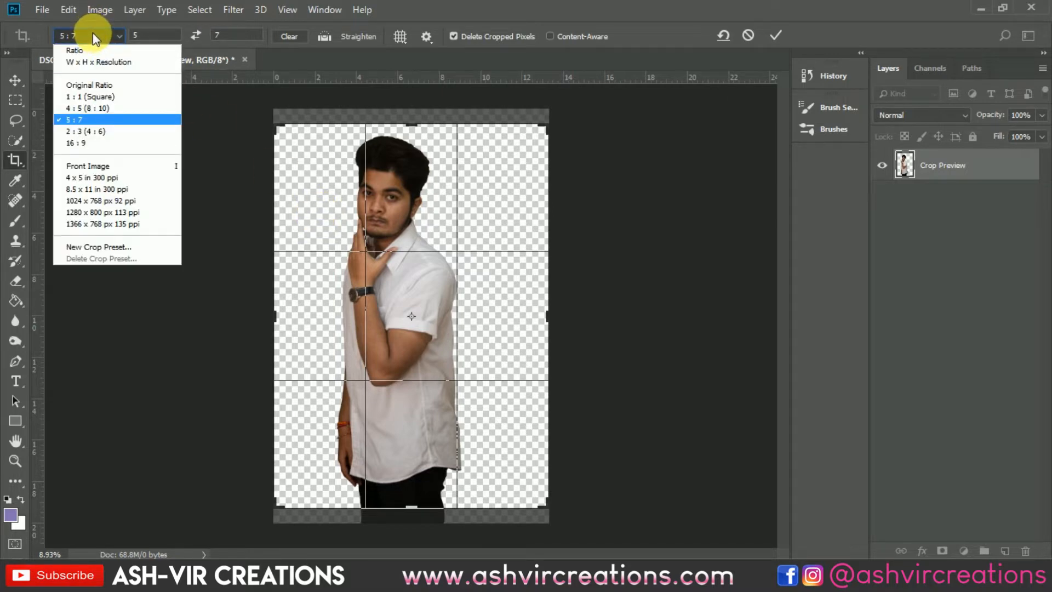
click(98, 108)
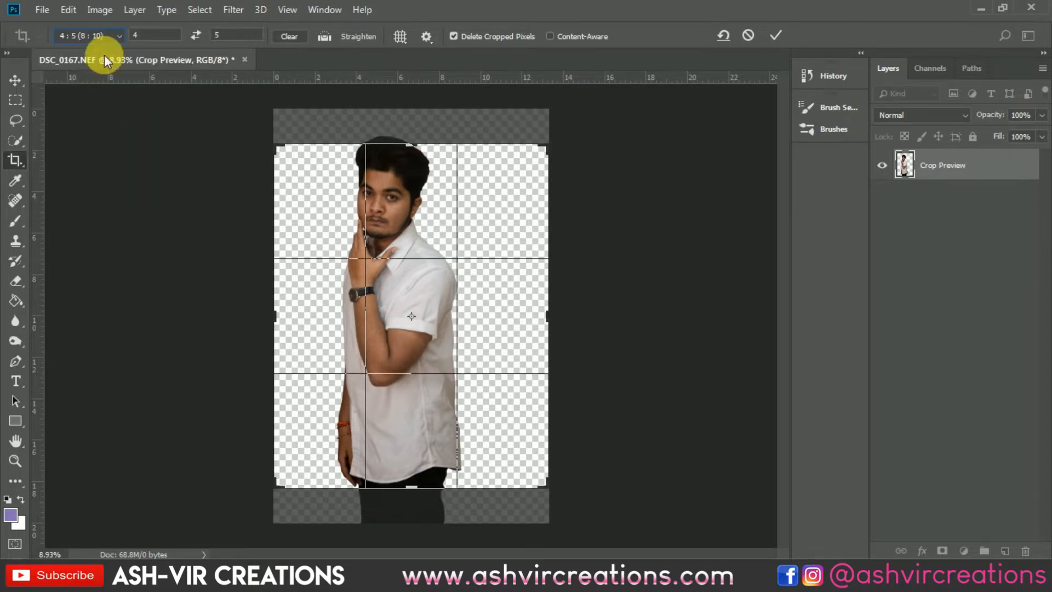
click(90, 36)
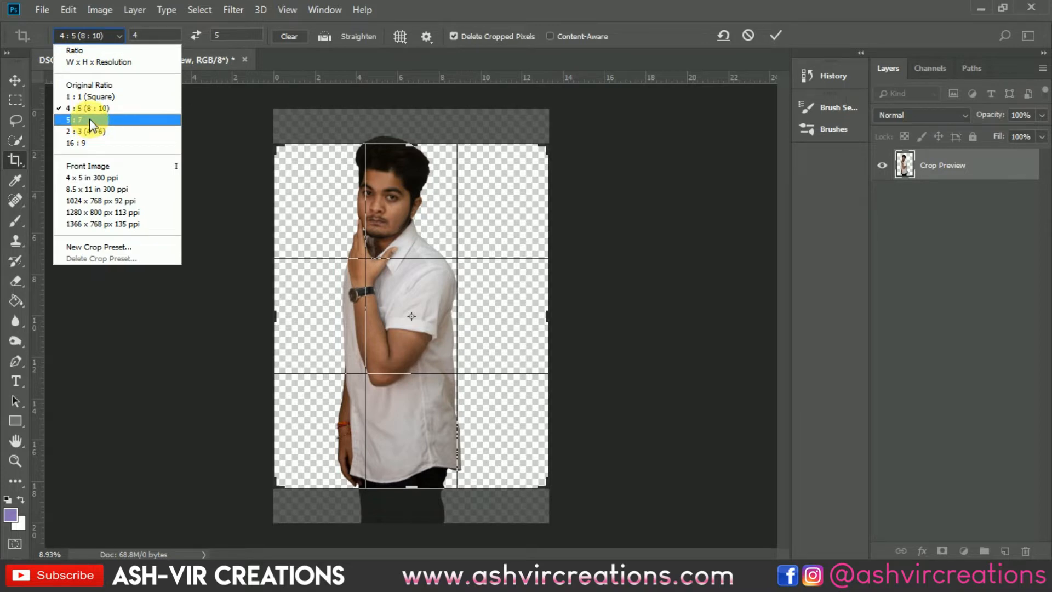
click(90, 120)
click(96, 36)
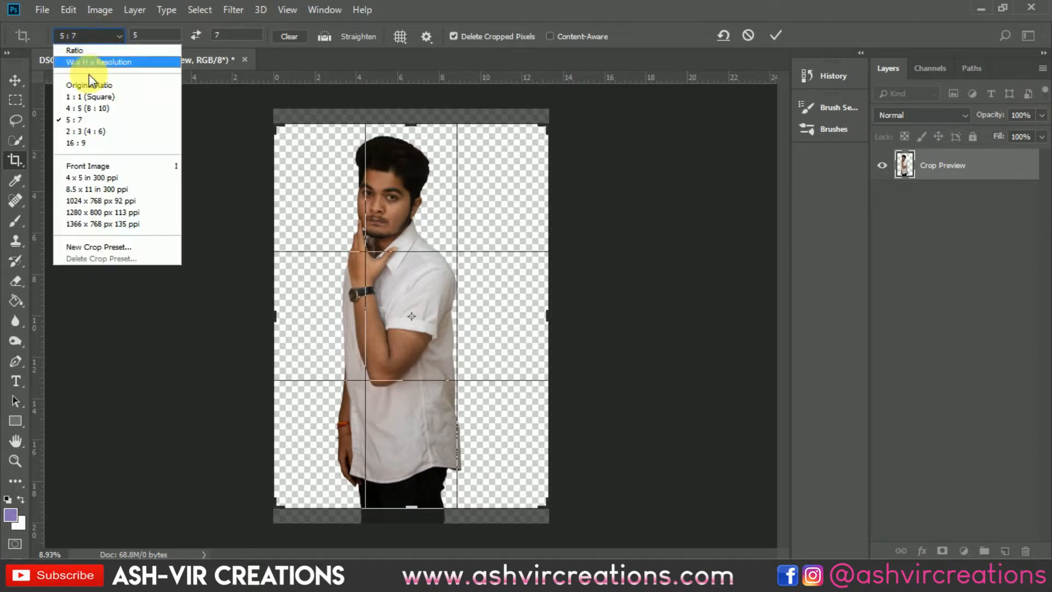
click(91, 109)
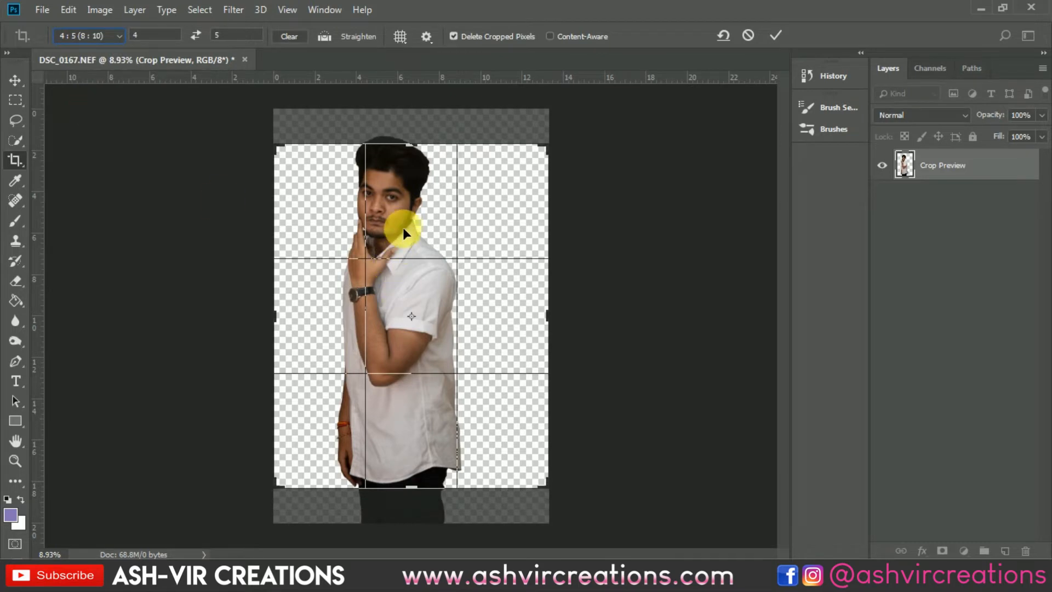
- Shift the photo down inside the 4:5 crop frame so there is space above the man's head, and apply the crop
drag(403, 228, 425, 277)
key(Up)
key(Up)
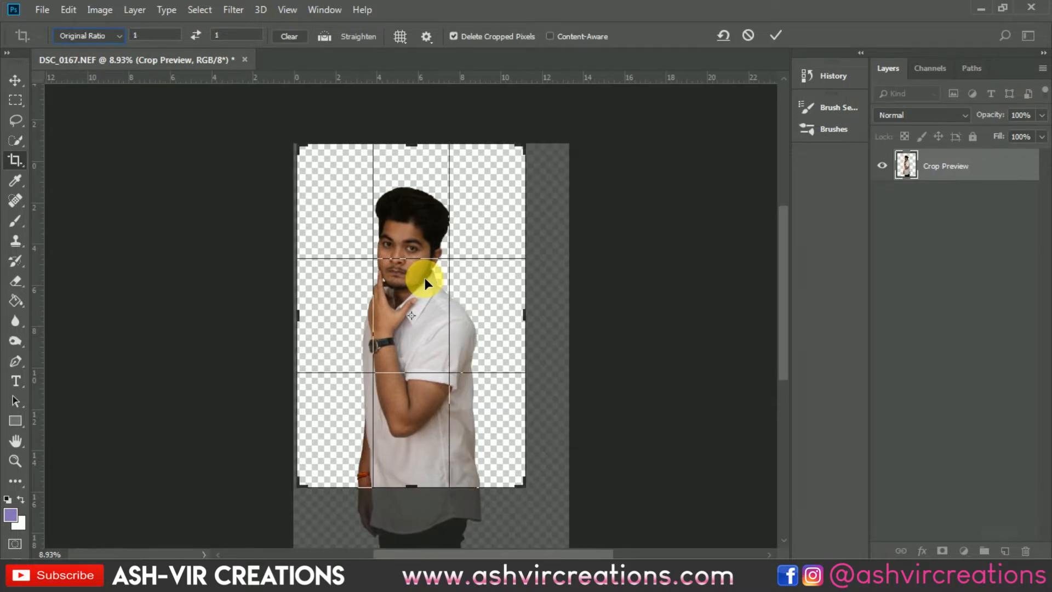
key(Down)
key(Down)
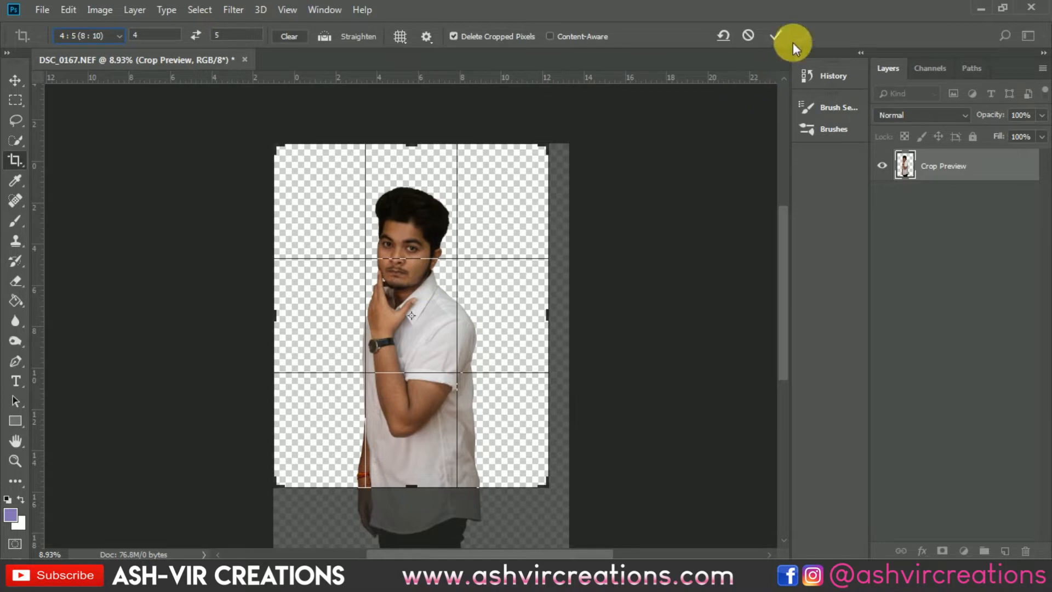
click(775, 33)
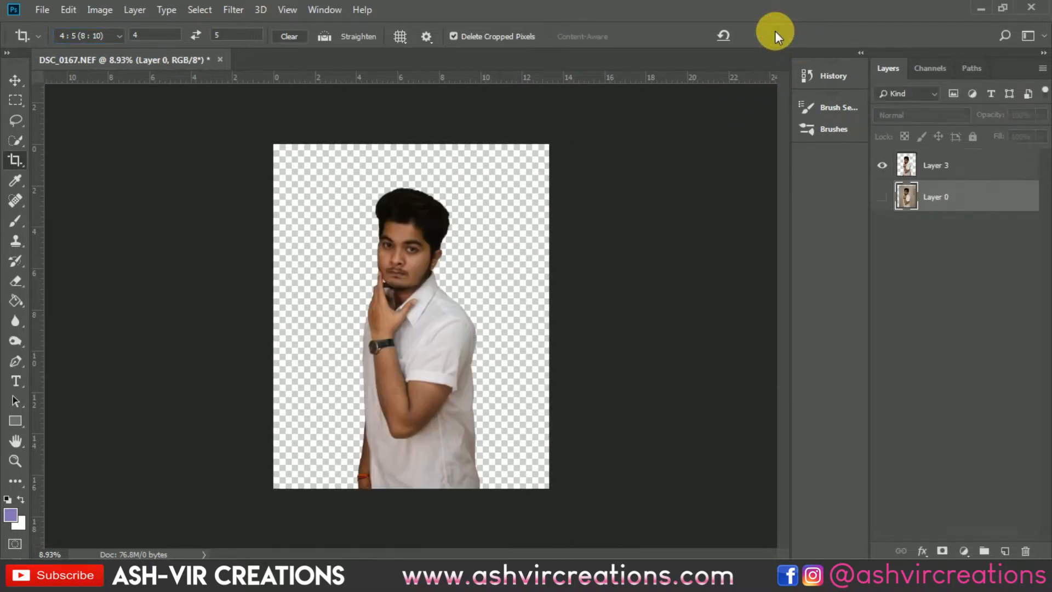
- Crop the canvas again, slightly tighter around the man on all sides at the 4:5 ratio
click(390, 271)
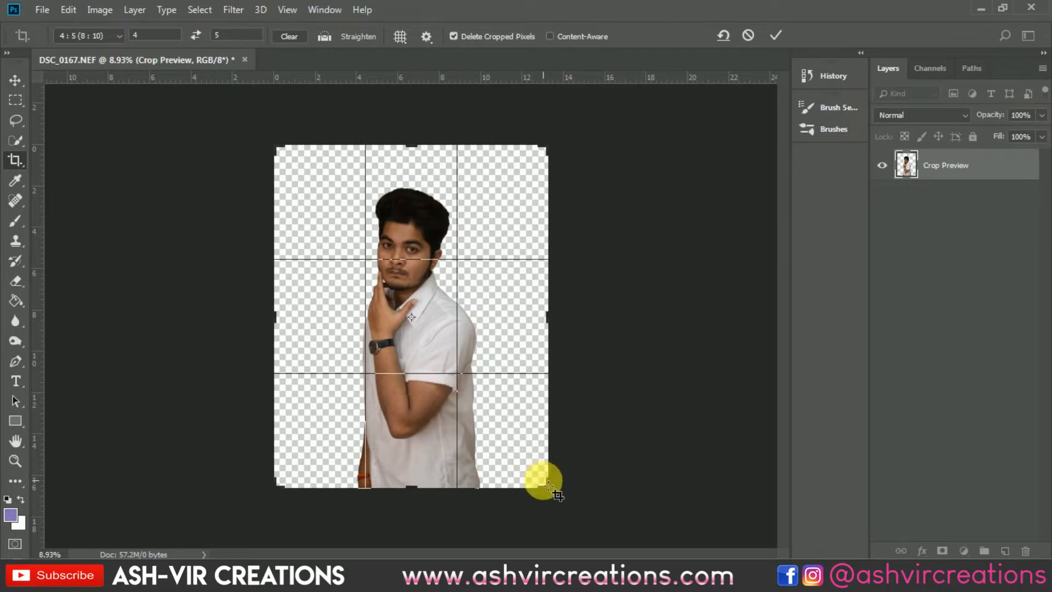
drag(556, 489, 532, 476)
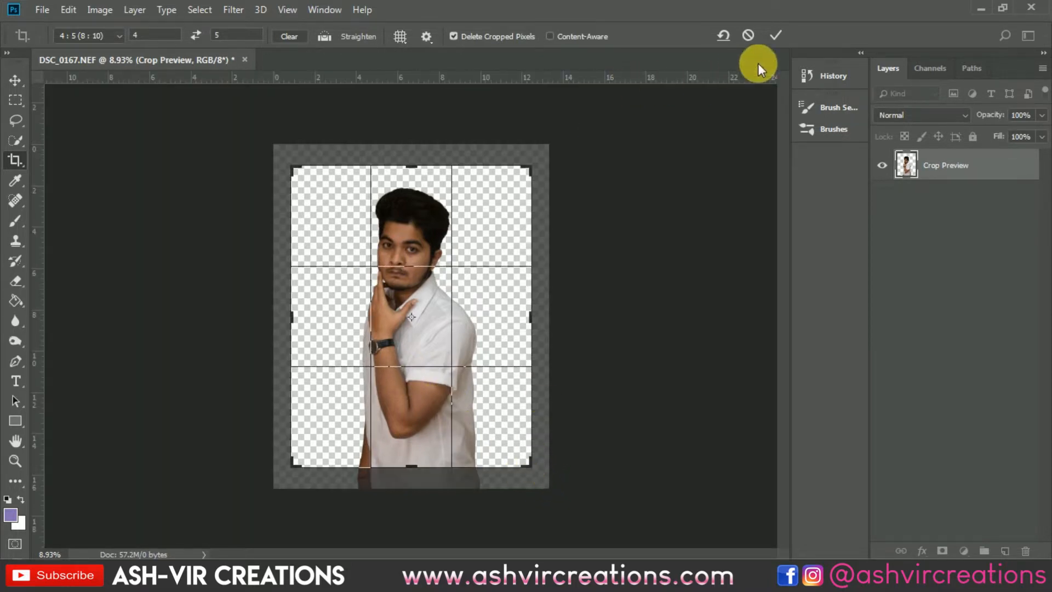
click(768, 35)
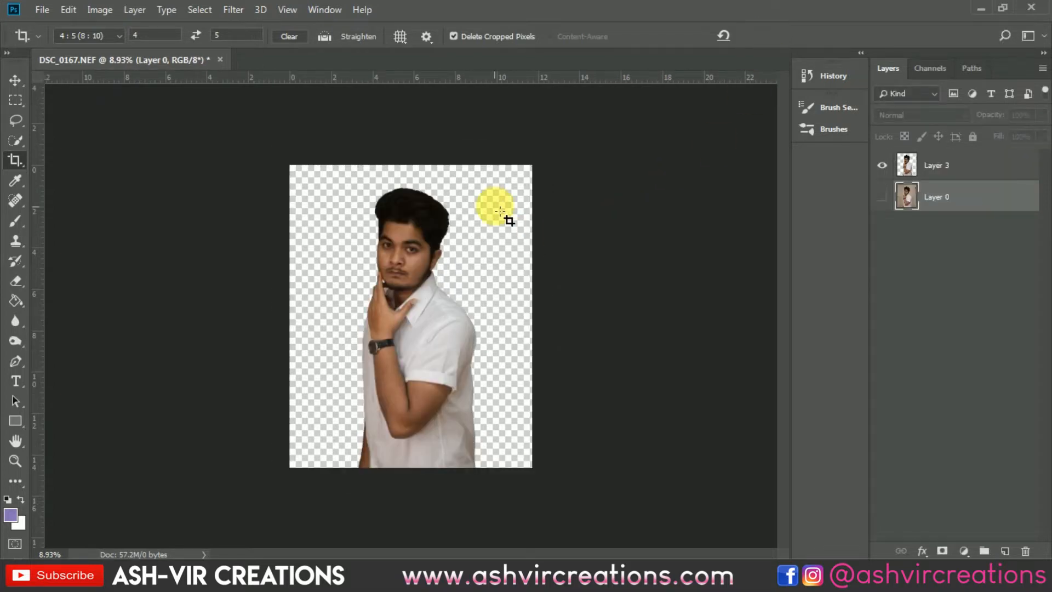
scroll(492, 193, up, 3)
key(v)
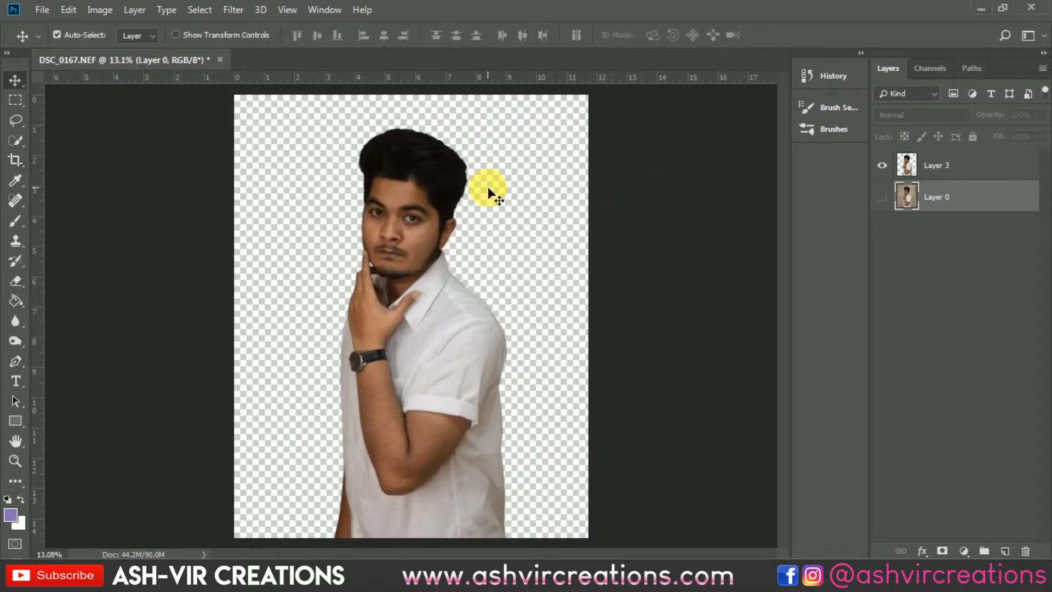
- Open the background photo andy-kirby-1088443-AVC-23542 from the Desktop
scroll(487, 186, down, 1)
scroll(403, 196, up, 3)
scroll(402, 195, down, 3)
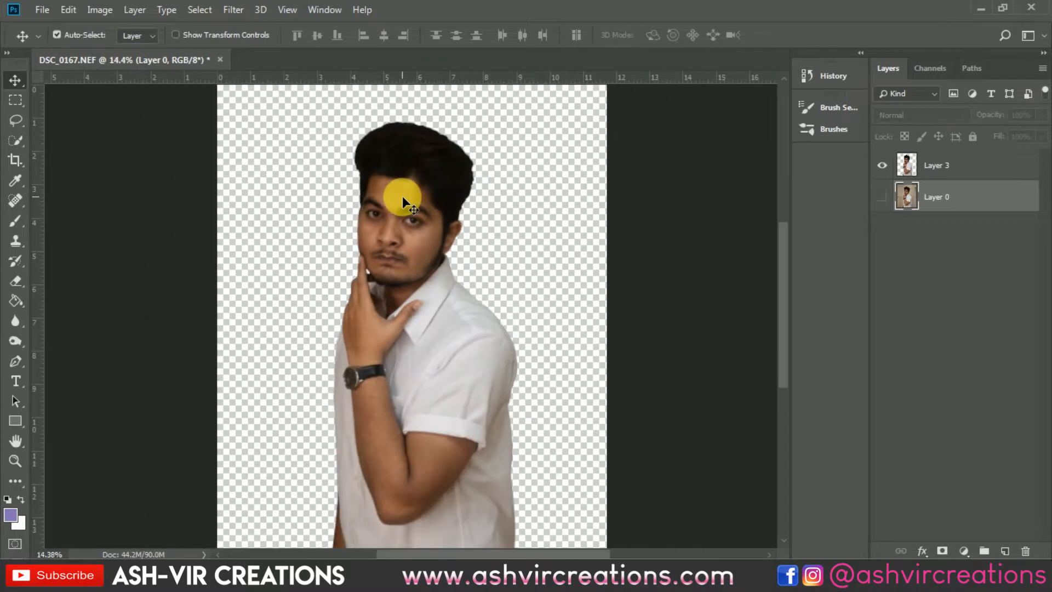
click(44, 10)
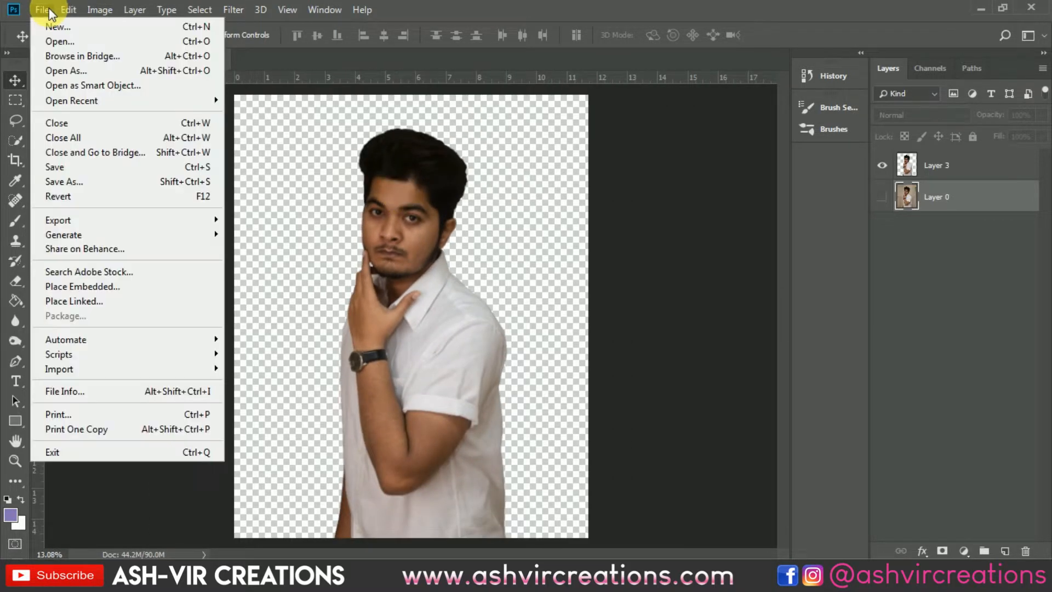
click(57, 42)
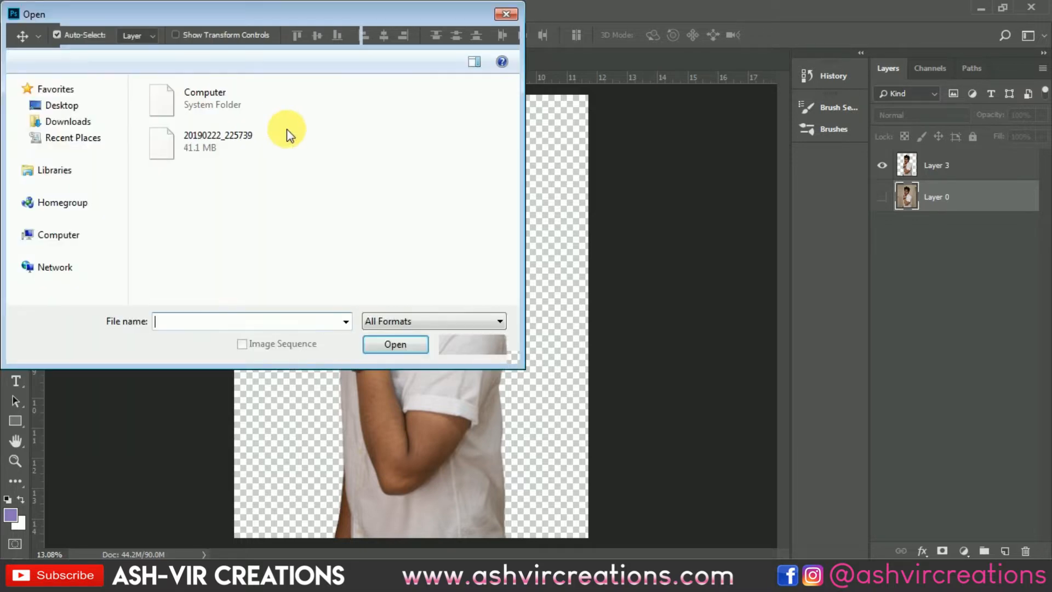
scroll(405, 171, down, 5)
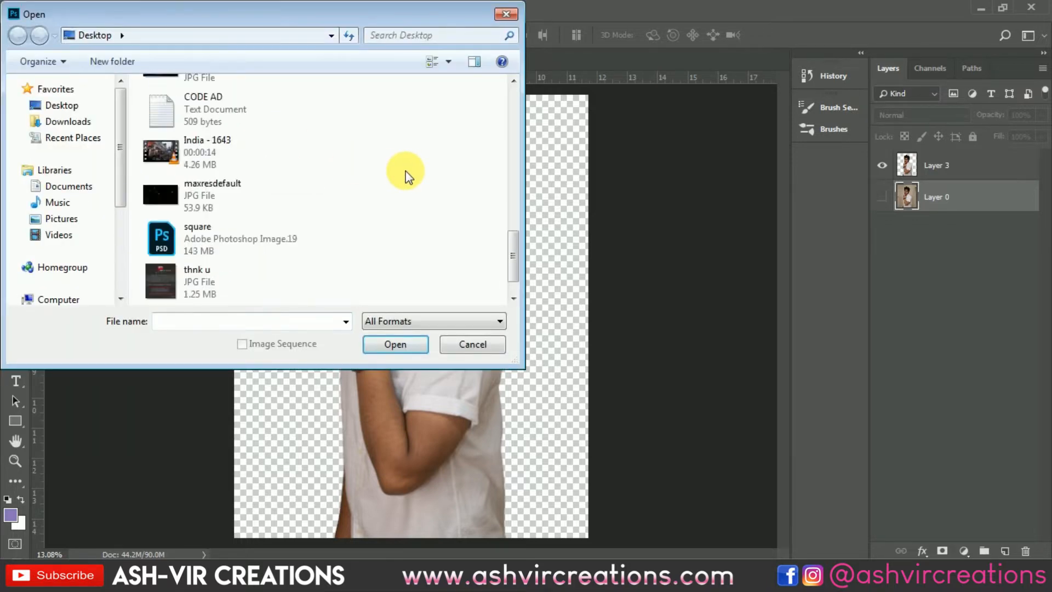
scroll(402, 169, up, 3)
click(264, 137)
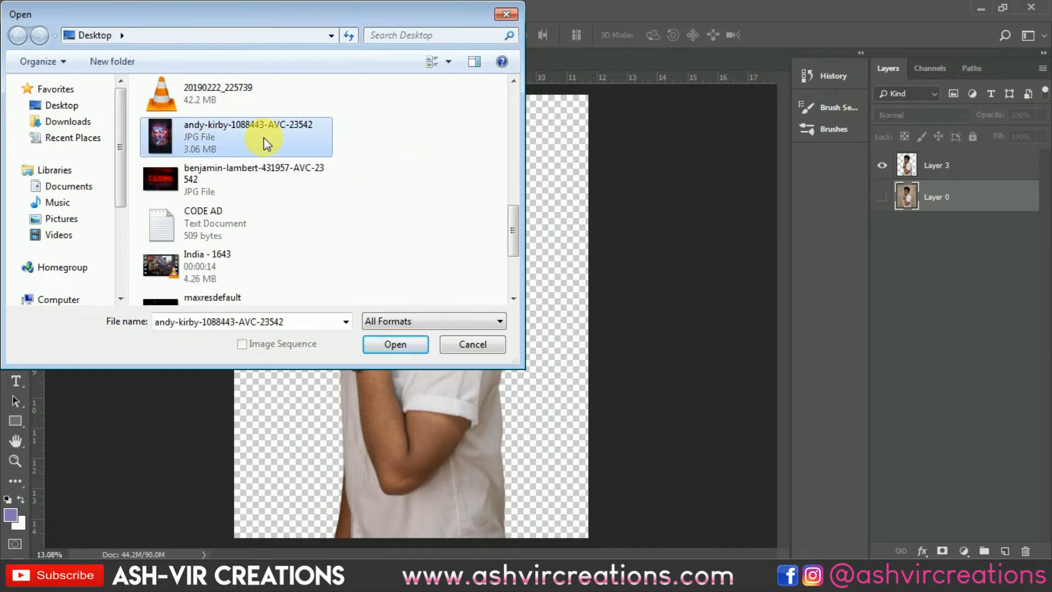
double_click(264, 137)
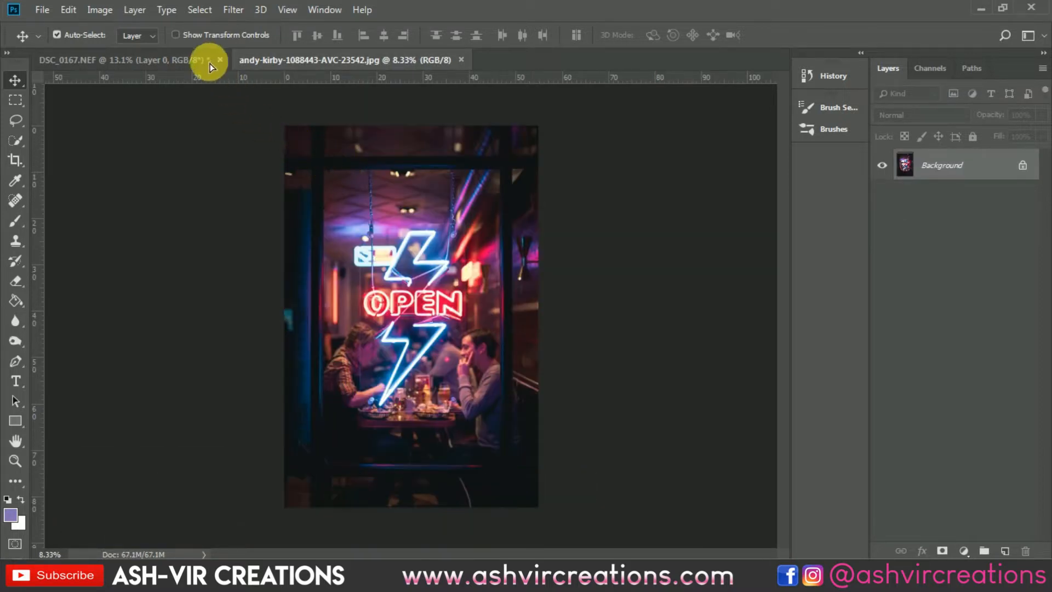
- Bring the neon OPEN sign photo into the portrait document as a layer beneath the cut-out man, filling the canvas
drag(210, 66, 386, 283)
scroll(405, 277, down, 1)
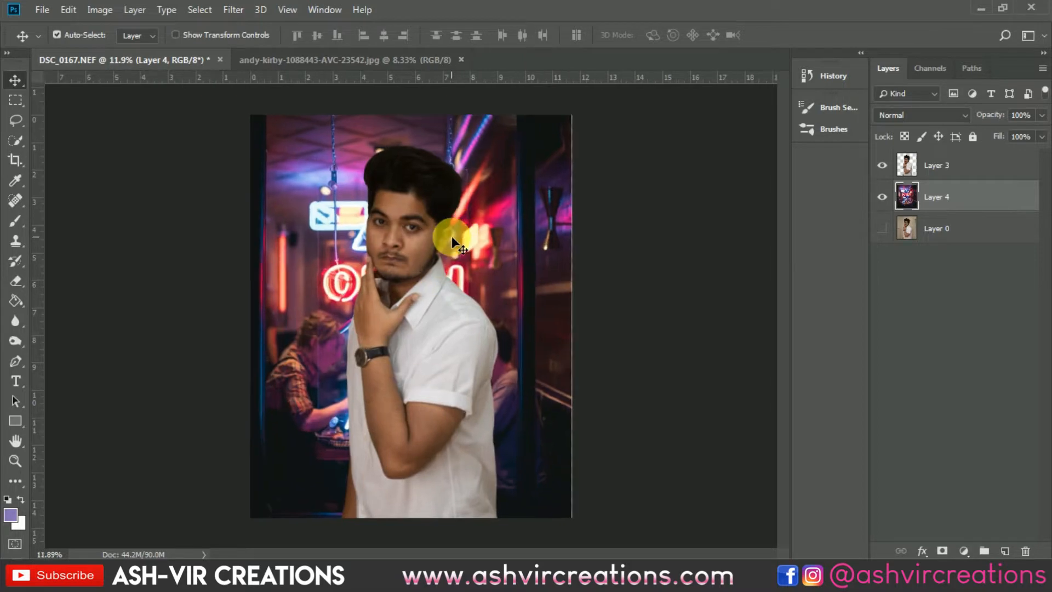
scroll(451, 236, up, 1)
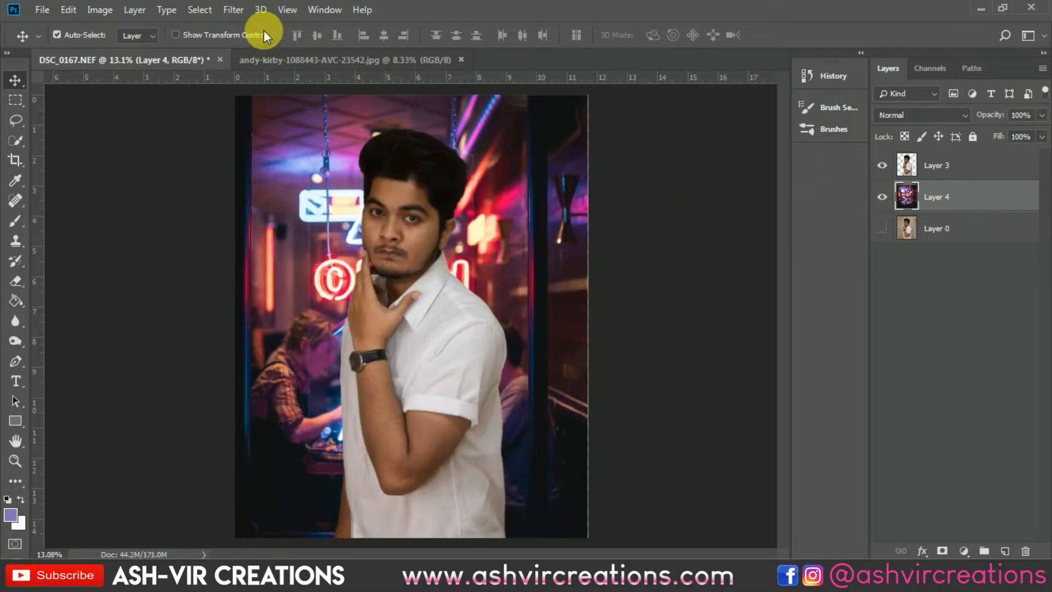
- Blur the neon background layer using the Box Blur filter with a radius of 26 pixels
click(233, 10)
mouse_move(264, 183)
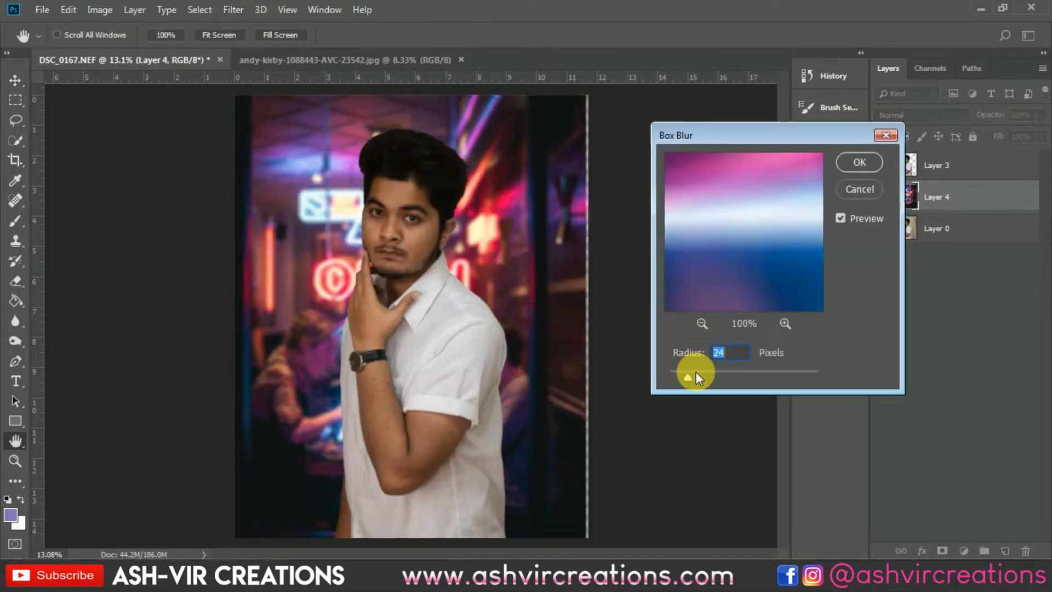
drag(696, 373, 687, 372)
click(692, 373)
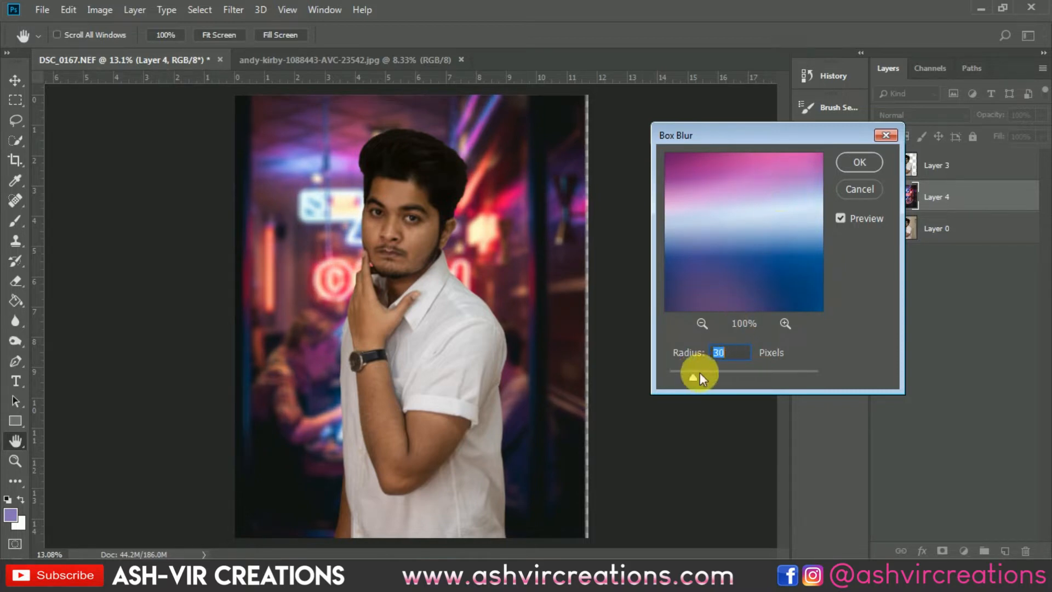
click(675, 376)
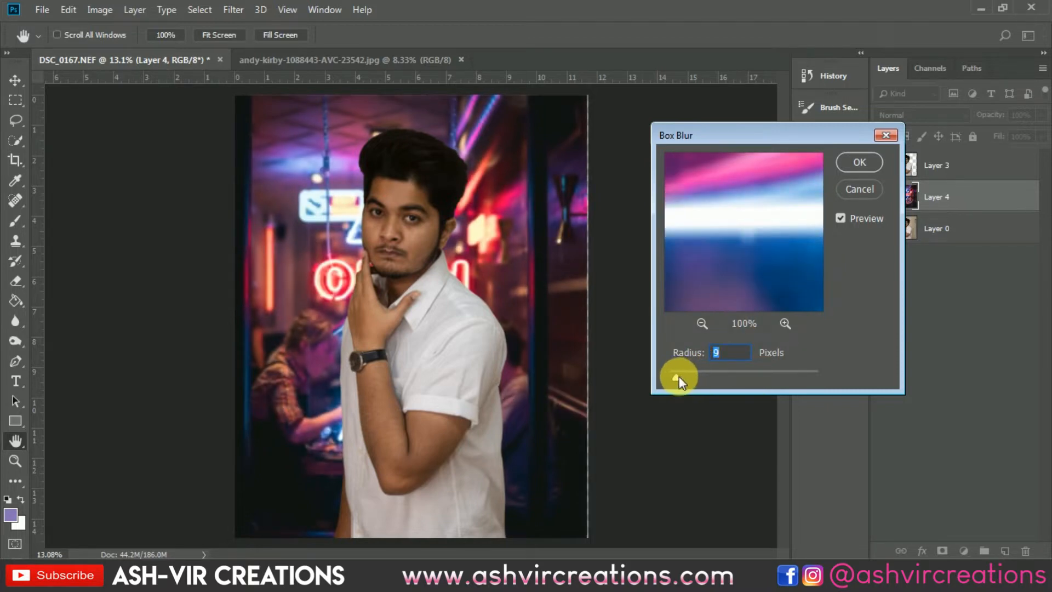
drag(679, 376, 661, 376)
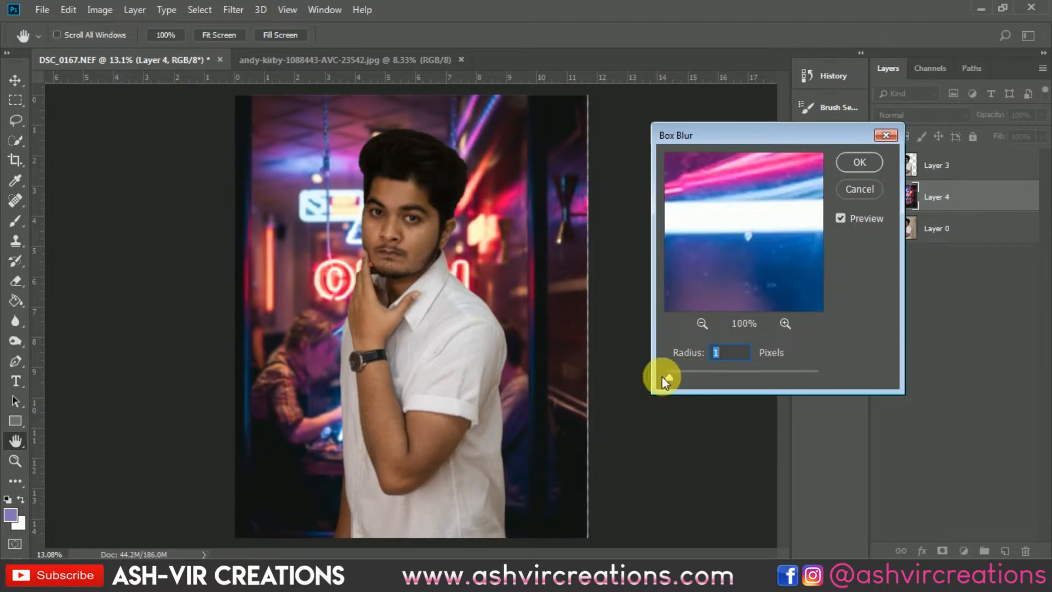
click(691, 375)
drag(693, 375, 692, 375)
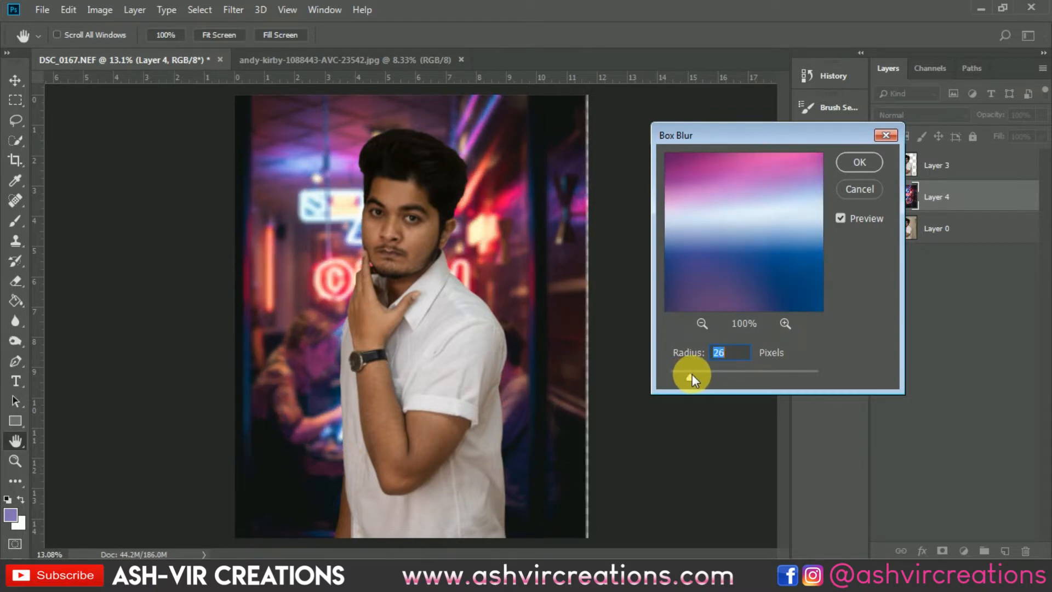
click(853, 162)
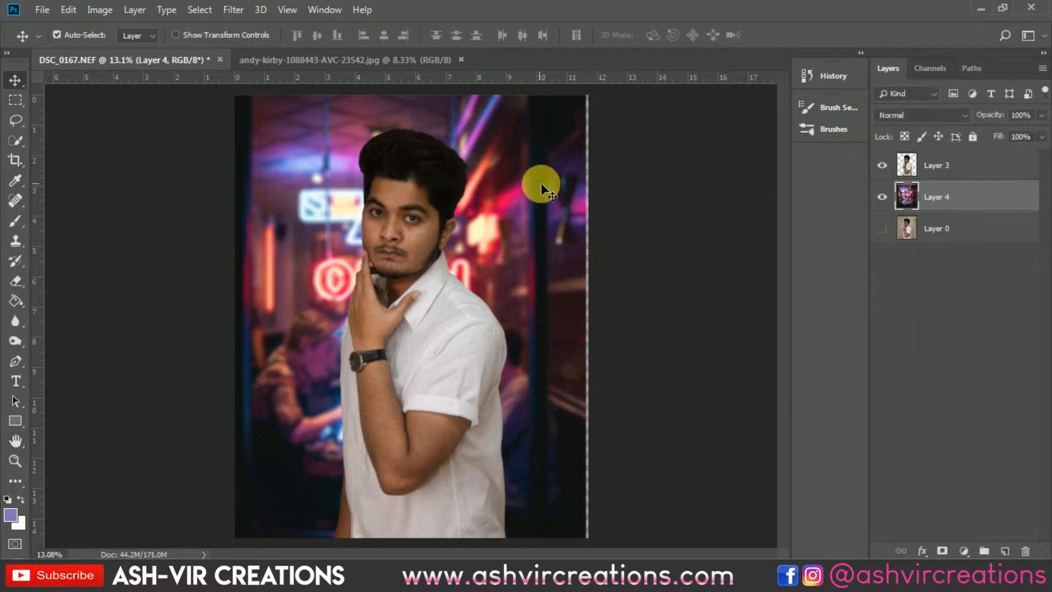
scroll(406, 153, up, 3)
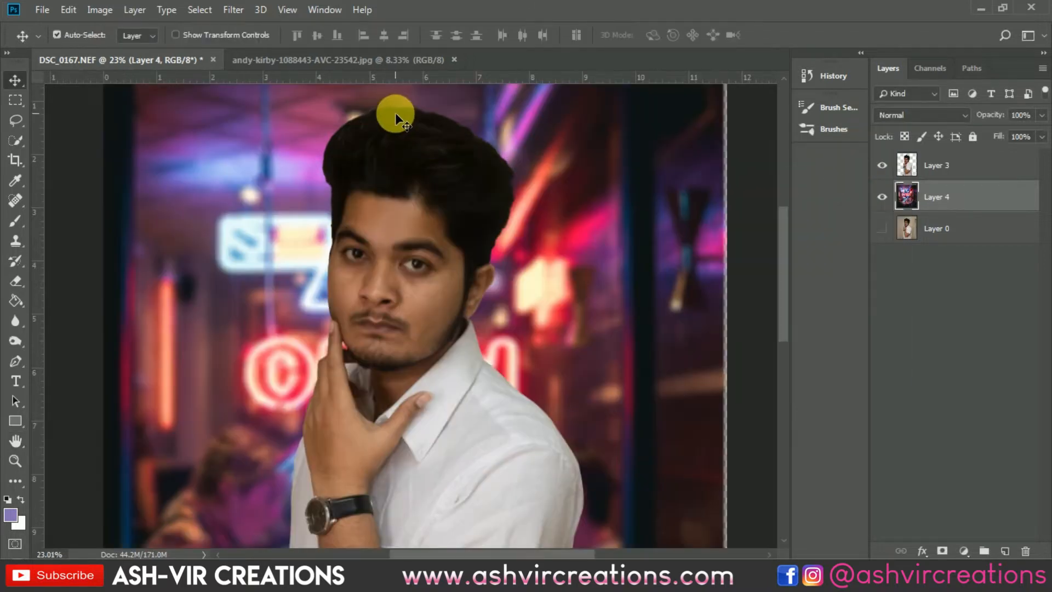
- Inspect how the cut-out man sits against the blurred neon background at several magnifications
scroll(416, 180, down, 2)
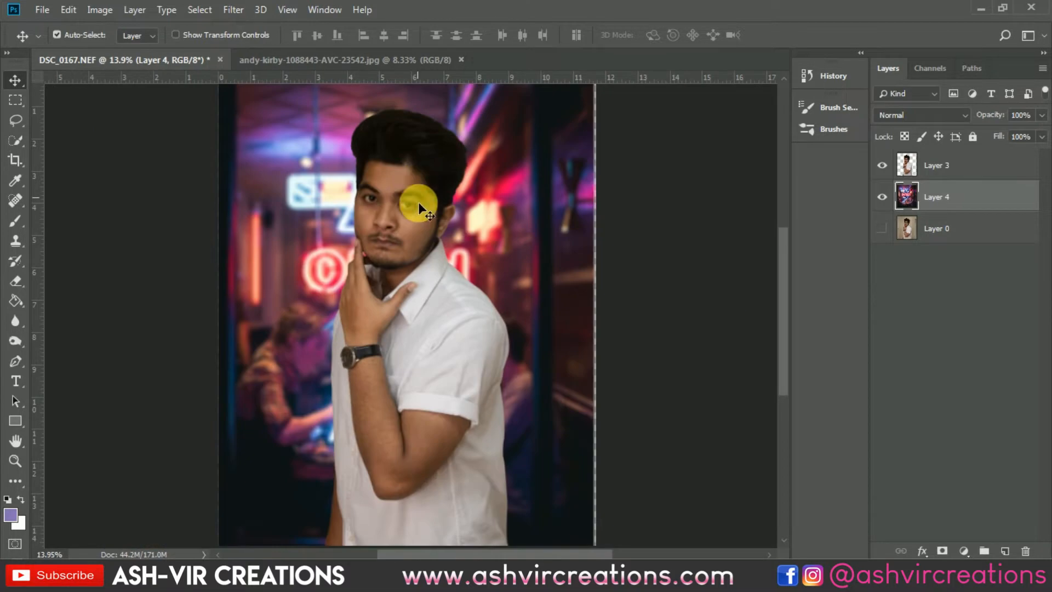
click(937, 167)
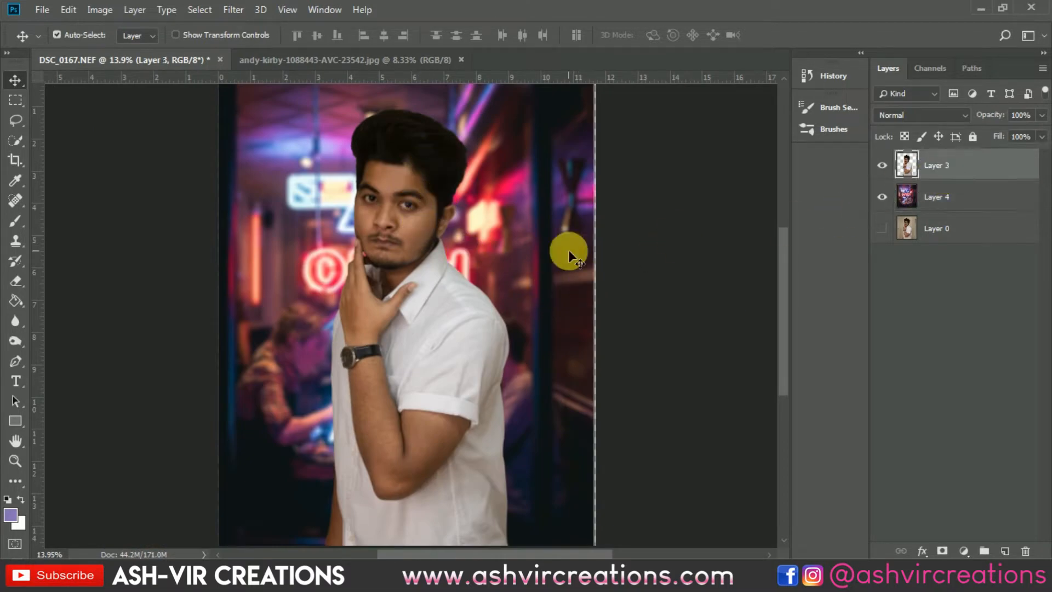
scroll(426, 236, down, 1)
scroll(426, 236, up, 2)
click(527, 236)
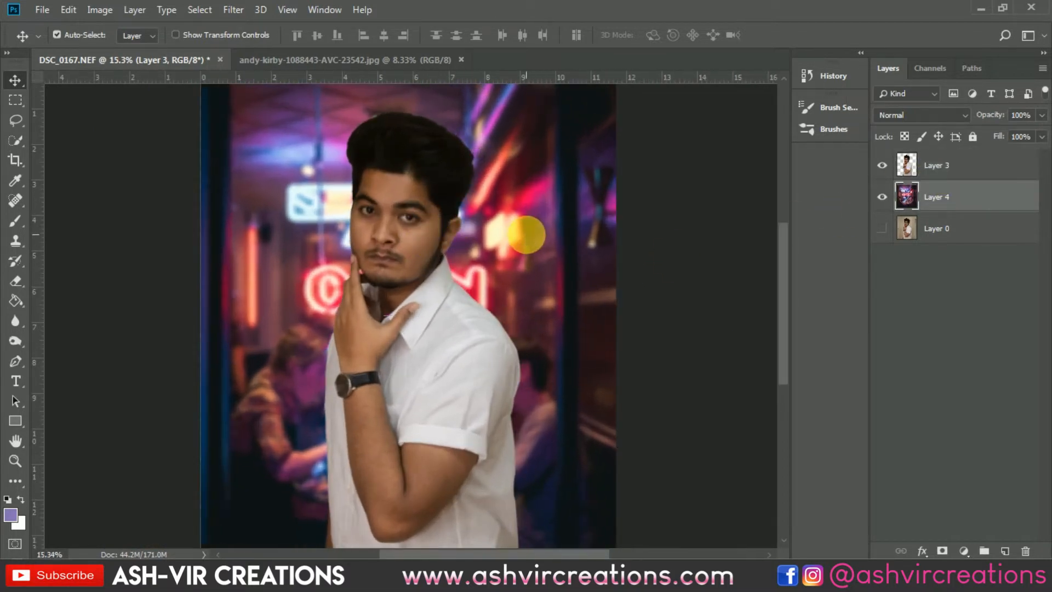
scroll(383, 242, up, 2)
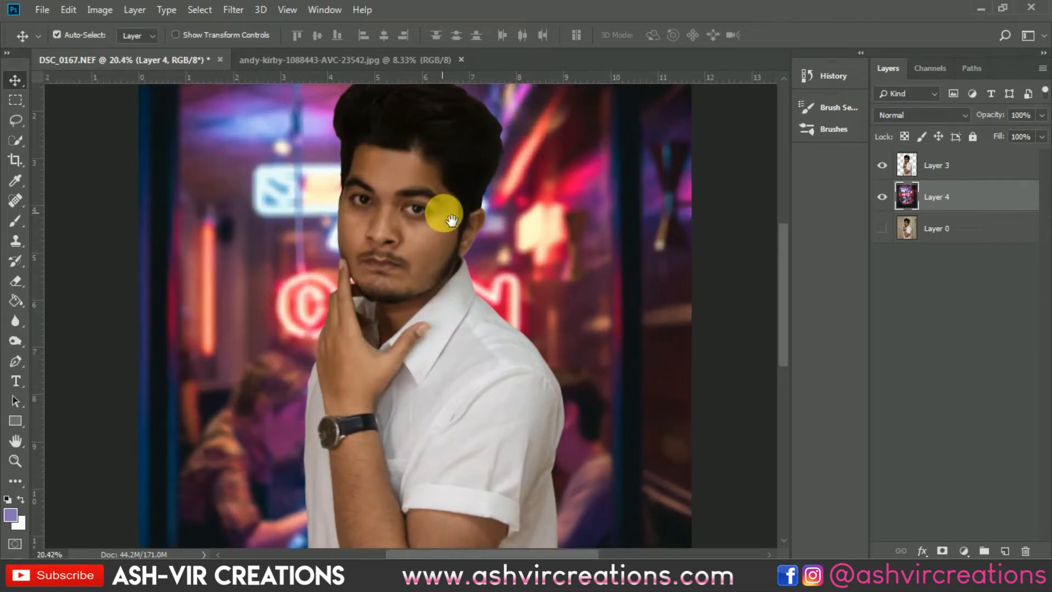
scroll(537, 191, down, 2)
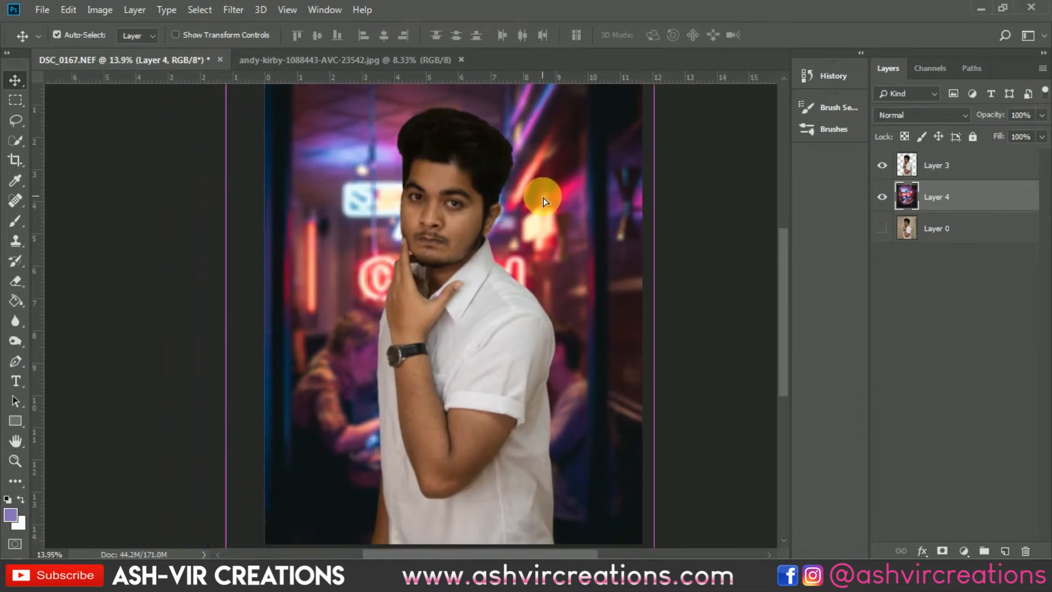
scroll(543, 193, up, 1)
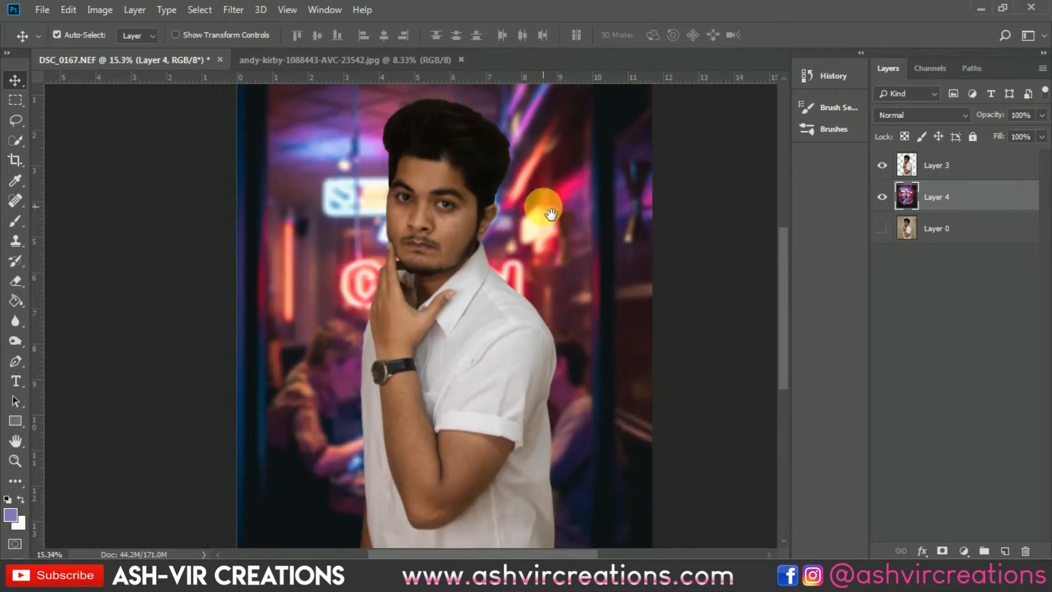
drag(542, 197, 564, 154)
- Set up the Blur tool on the cut-out man's layer with a Hard Round brush of 90 px at 86% strength
click(942, 172)
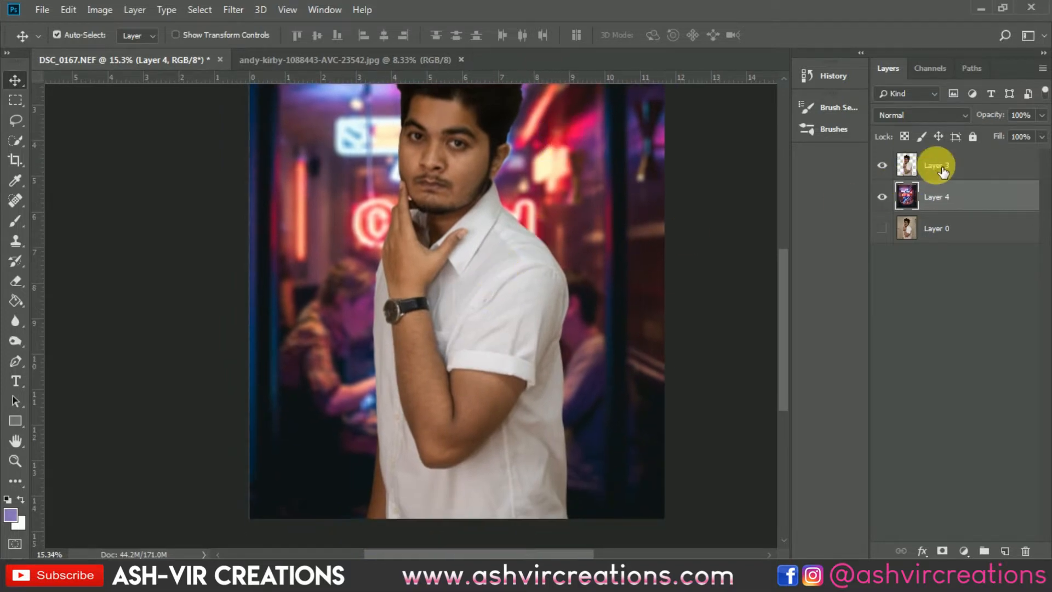
click(944, 173)
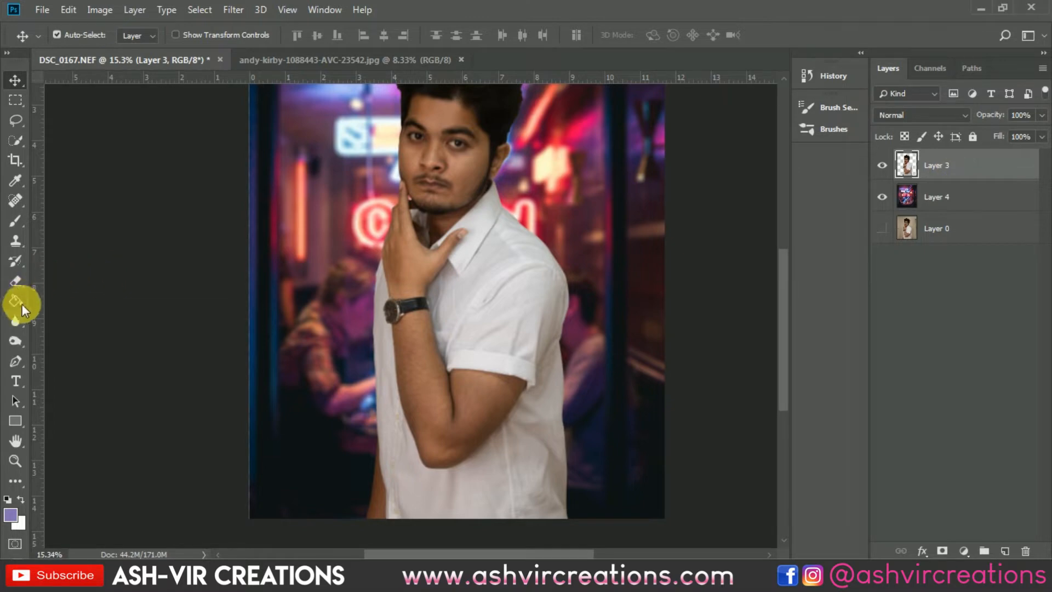
click(17, 317)
click(59, 320)
right_click(369, 382)
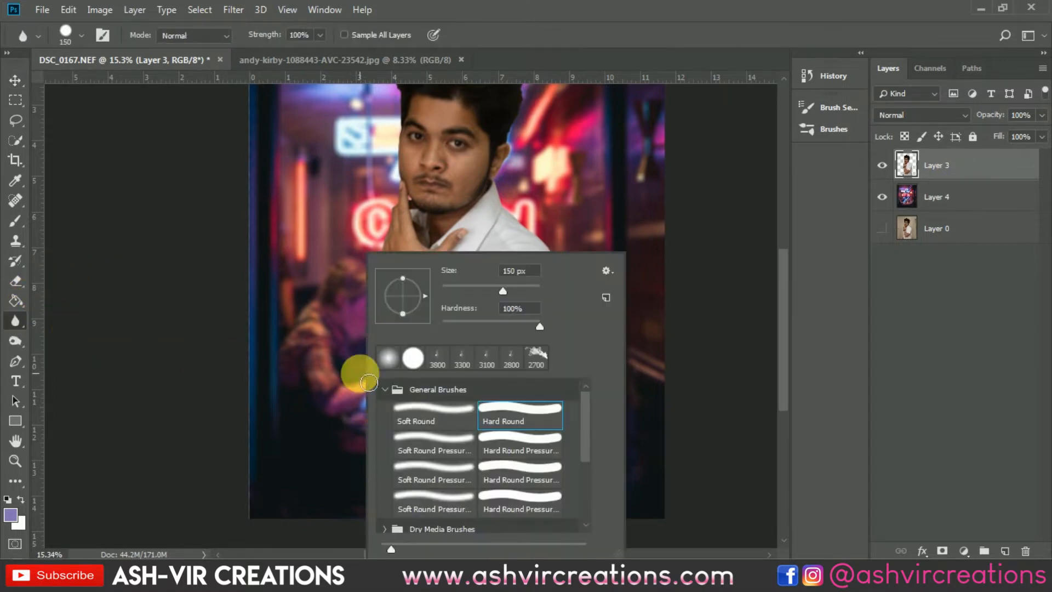
double_click(497, 411)
scroll(400, 396, up, 7)
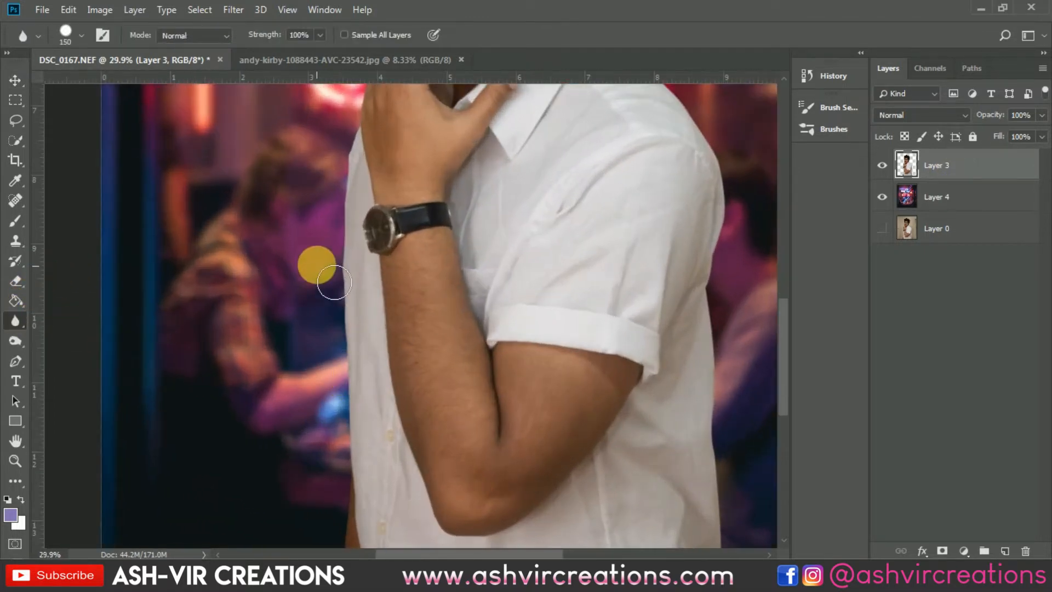
key(bracketleft)
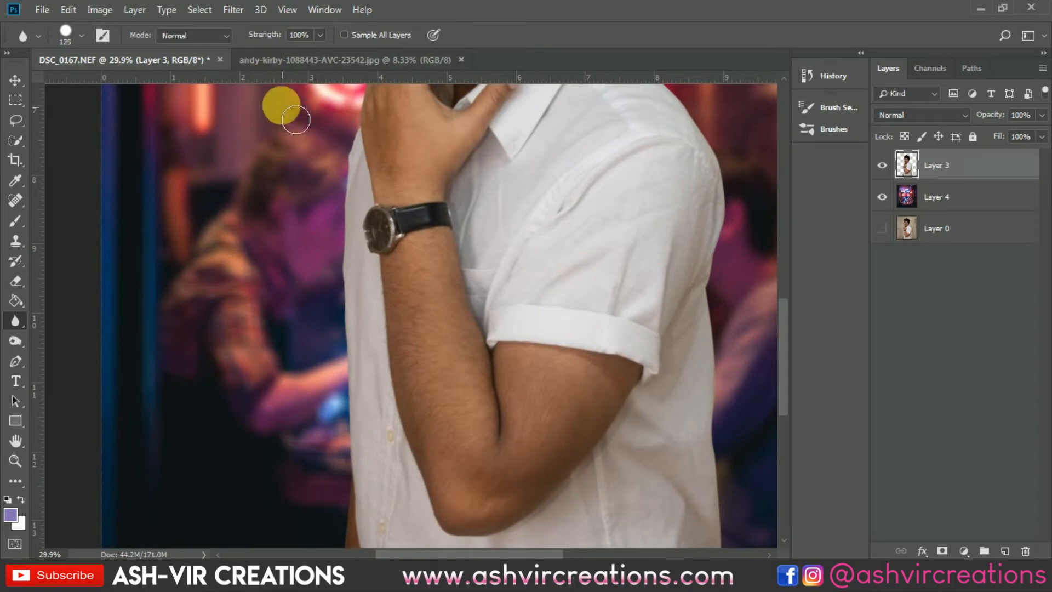
key(bracketleft)
key(bracketleft)
drag(272, 38, 267, 39)
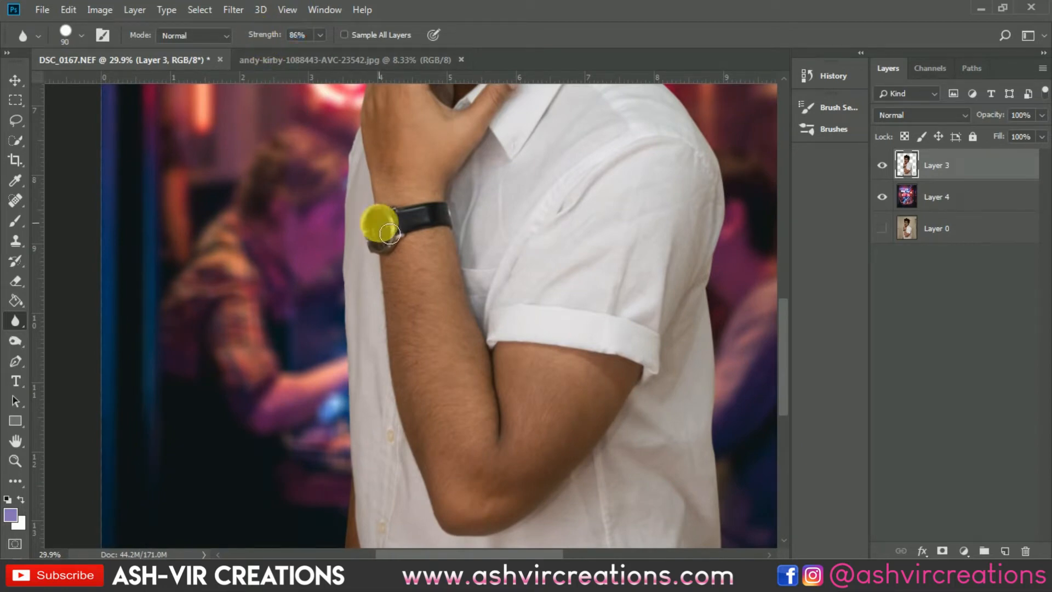
- Soften the cut-out's edges along the shirt front, hand, face, ear and collar with the Blur tool
mouse_move(351, 185)
mouse_down()
mouse_move(360, 394)
mouse_move(411, 224)
mouse_move(400, 384)
mouse_move(364, 479)
mouse_up()
drag(407, 290, 438, 439)
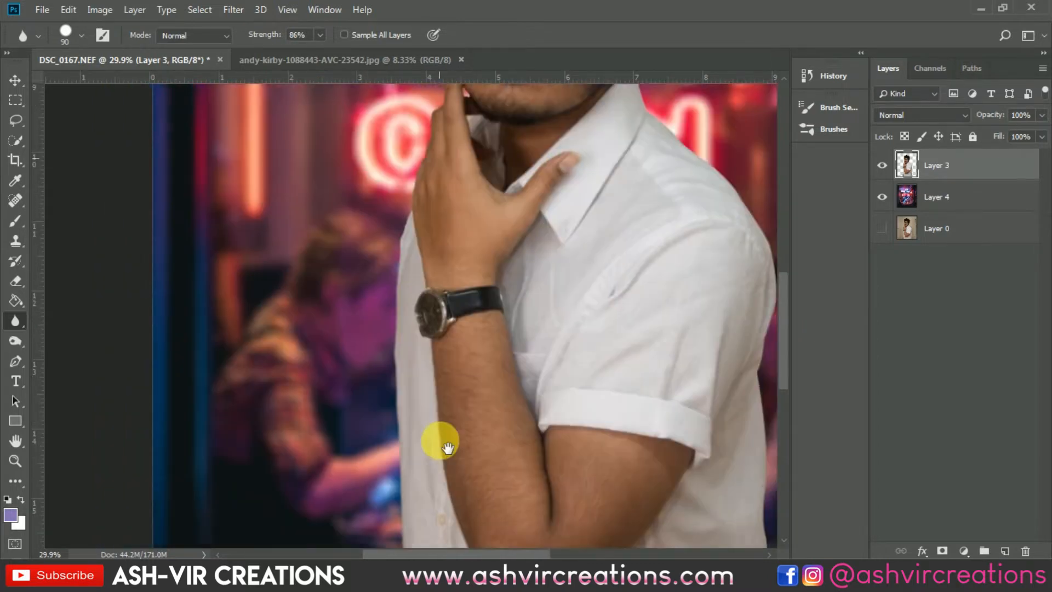
mouse_move(407, 297)
mouse_down()
mouse_move(408, 237)
mouse_move(442, 121)
mouse_move(437, 340)
mouse_move(477, 343)
mouse_move(451, 263)
mouse_move(455, 156)
mouse_up()
drag(568, 265, 491, 232)
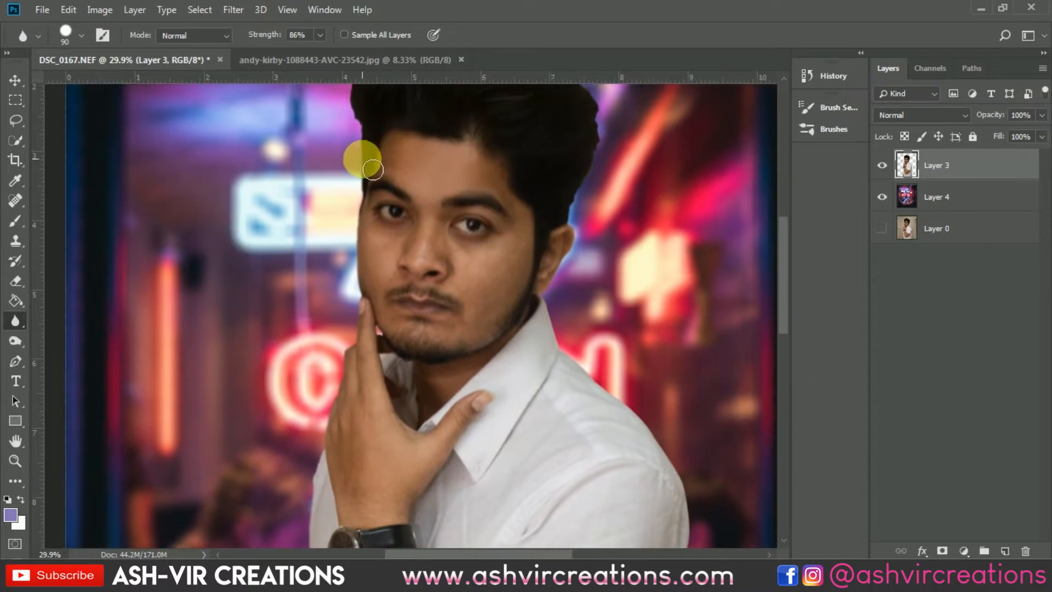
drag(364, 163, 357, 124)
mouse_move(533, 191)
mouse_down()
mouse_move(566, 197)
mouse_move(575, 235)
mouse_move(577, 278)
mouse_move(556, 312)
mouse_move(567, 356)
mouse_up()
- Blur the cut-out's edge along the far shoulder, sleeve and back of the shirt at 89% strength, reducing the brush to 80 px
drag(586, 295, 379, 107)
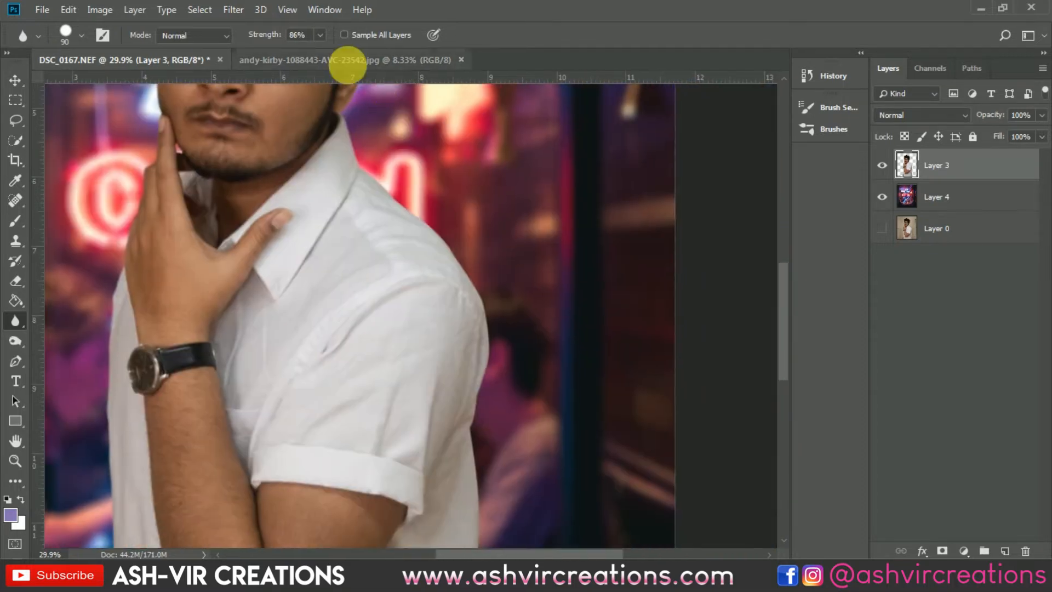
drag(258, 34, 268, 34)
mouse_move(356, 137)
mouse_down()
mouse_move(389, 190)
mouse_move(449, 244)
mouse_move(496, 320)
mouse_move(502, 300)
mouse_move(505, 361)
mouse_move(482, 453)
mouse_move(492, 442)
mouse_move(486, 200)
mouse_up()
key(bracketleft)
mouse_move(467, 248)
mouse_down()
mouse_move(467, 385)
mouse_move(486, 254)
mouse_move(472, 195)
mouse_move(481, 305)
mouse_up()
drag(473, 356, 474, 404)
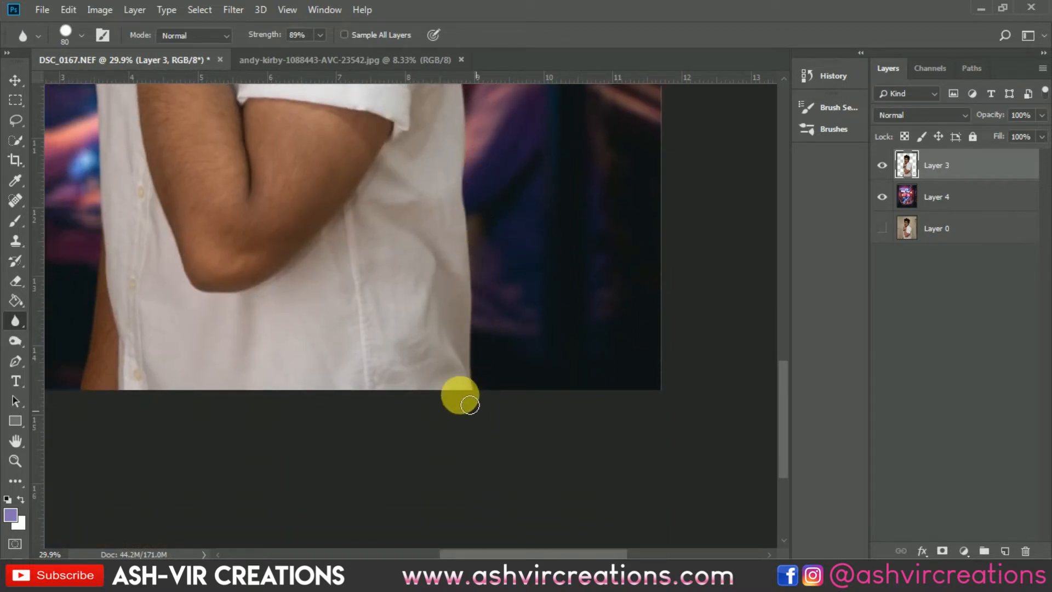
- Set up the Smudge tool with a hard round brush of 35 px for refining the man's hair edge
scroll(451, 336, down, 8)
scroll(311, 96, up, 8)
scroll(403, 399, up, 5)
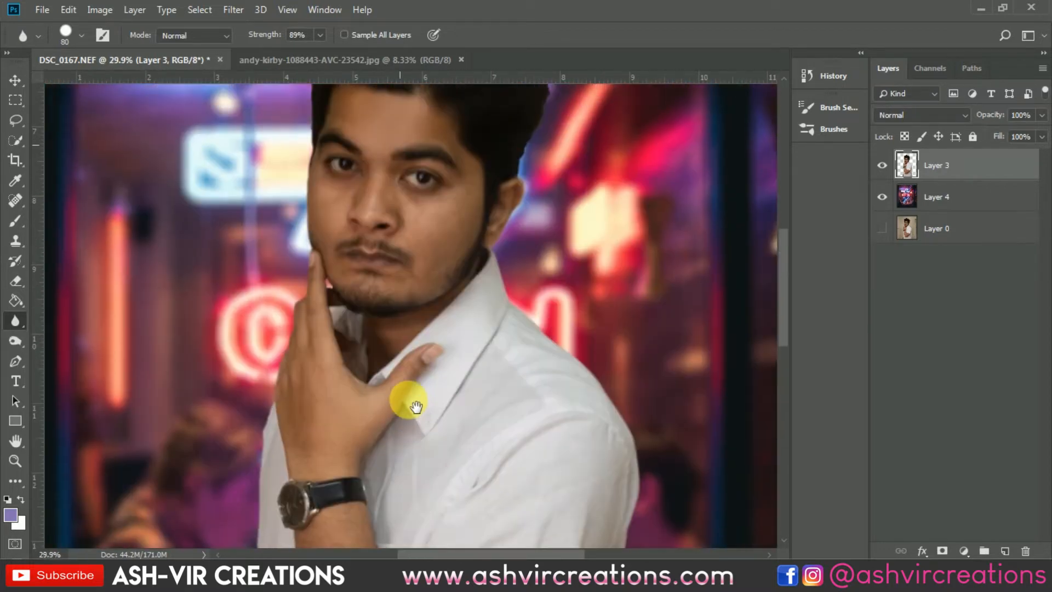
scroll(344, 300, up, 4)
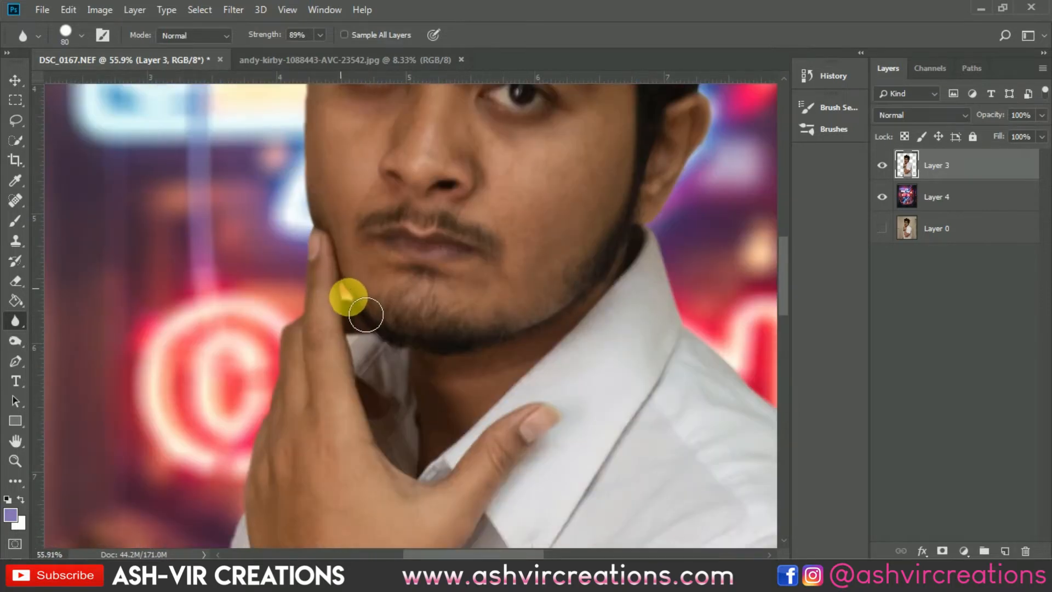
drag(394, 155, 481, 442)
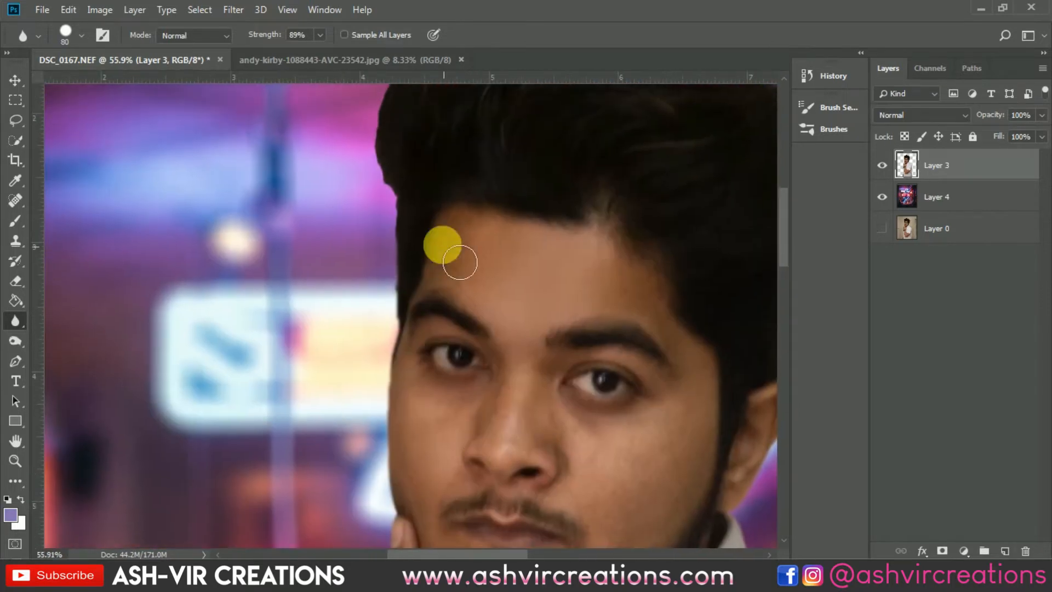
mouse_move(441, 242)
mouse_down()
mouse_move(433, 229)
mouse_move(342, 378)
mouse_up()
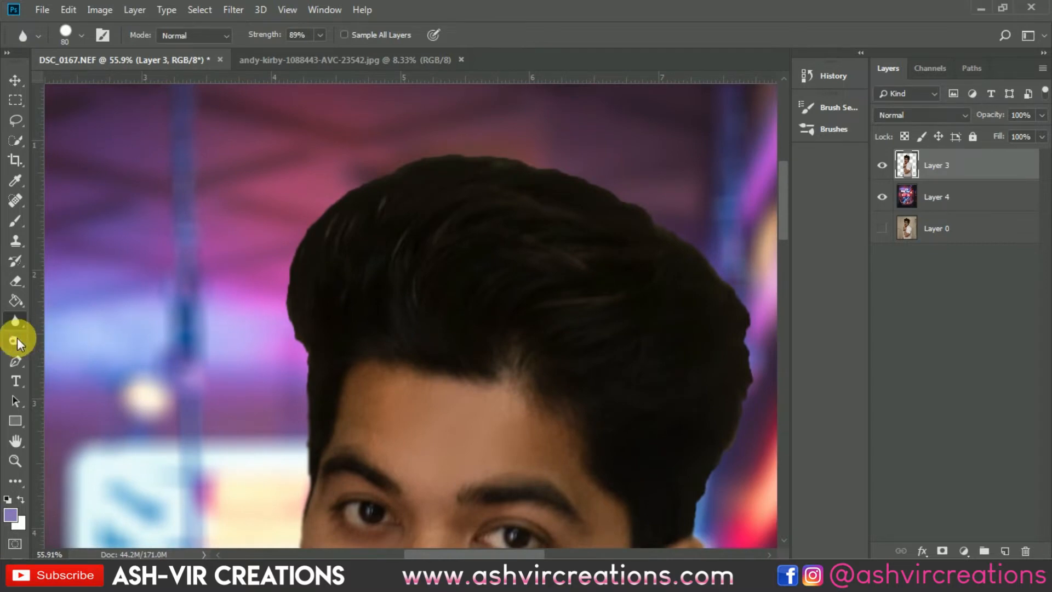
click(17, 322)
click(77, 355)
right_click(305, 314)
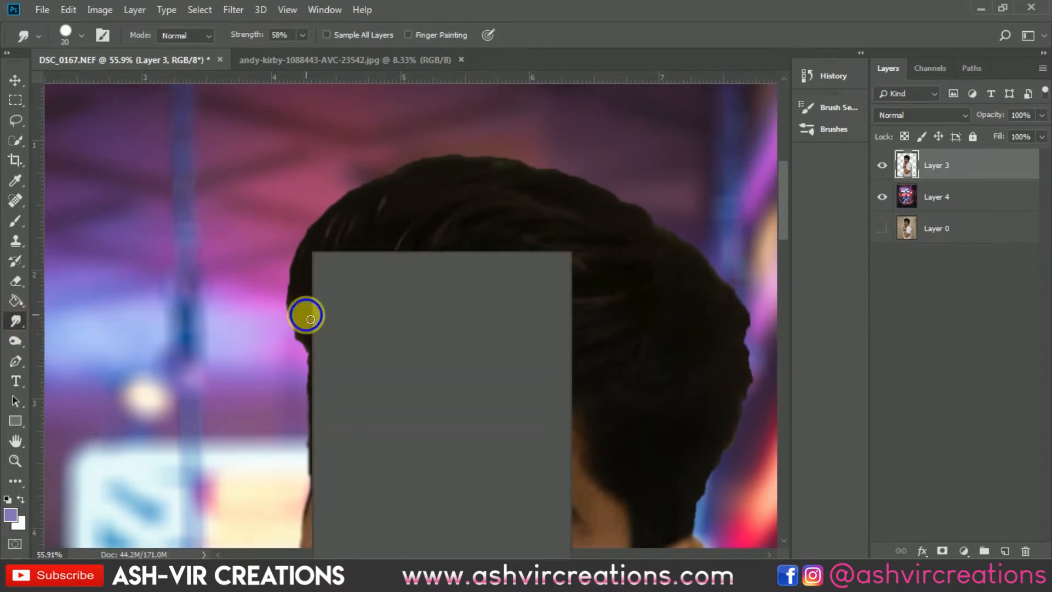
click(444, 430)
double_click(437, 411)
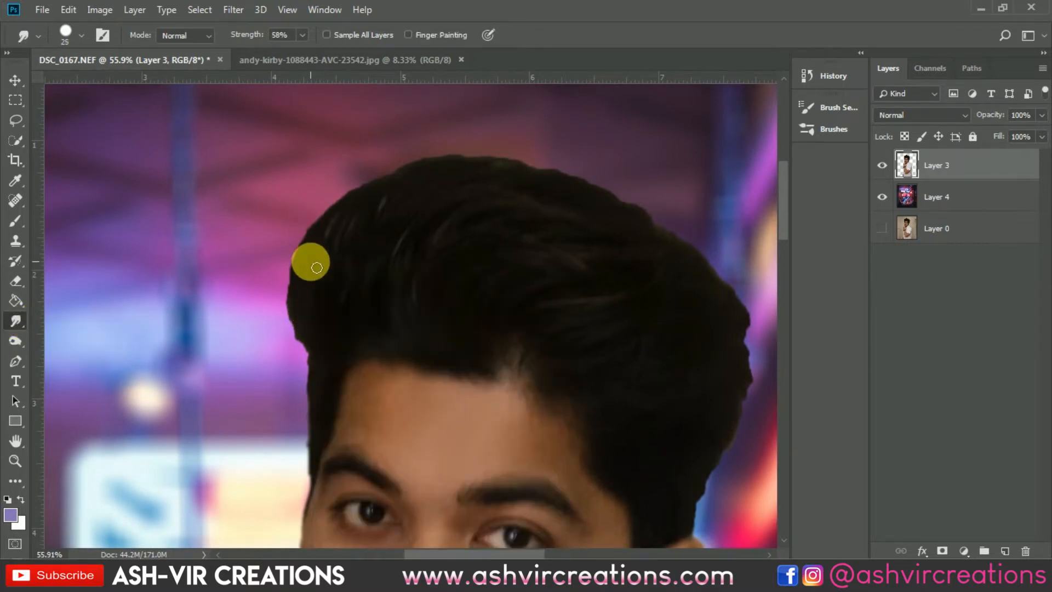
key(bracketright)
key(bracketright)
key(bracketright)
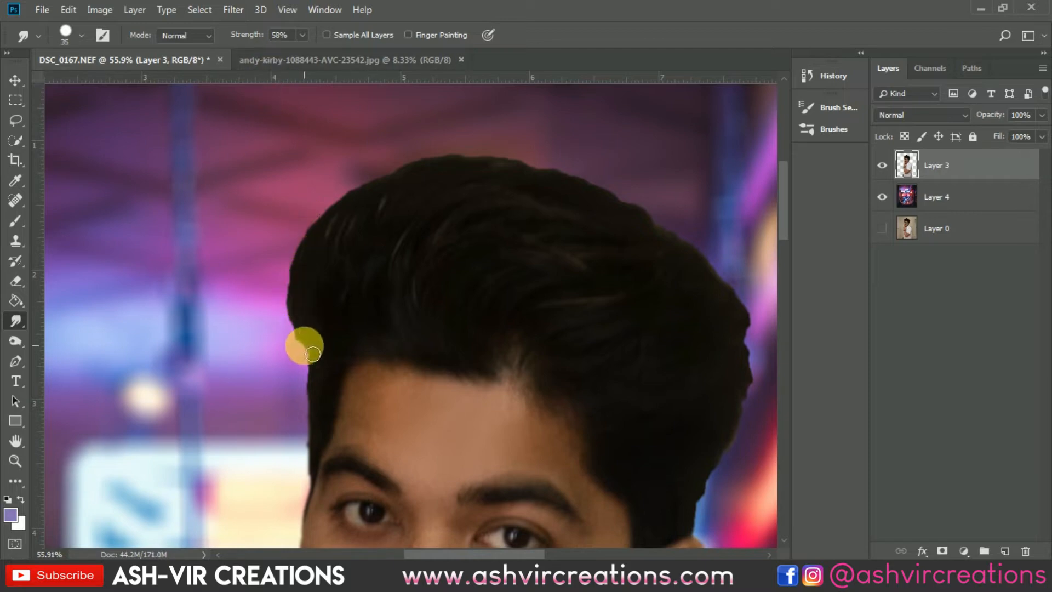
- Smudge the hair outline outward into fine strands along the forehead side and over the crown, using a 50 px brush
drag(314, 355, 281, 256)
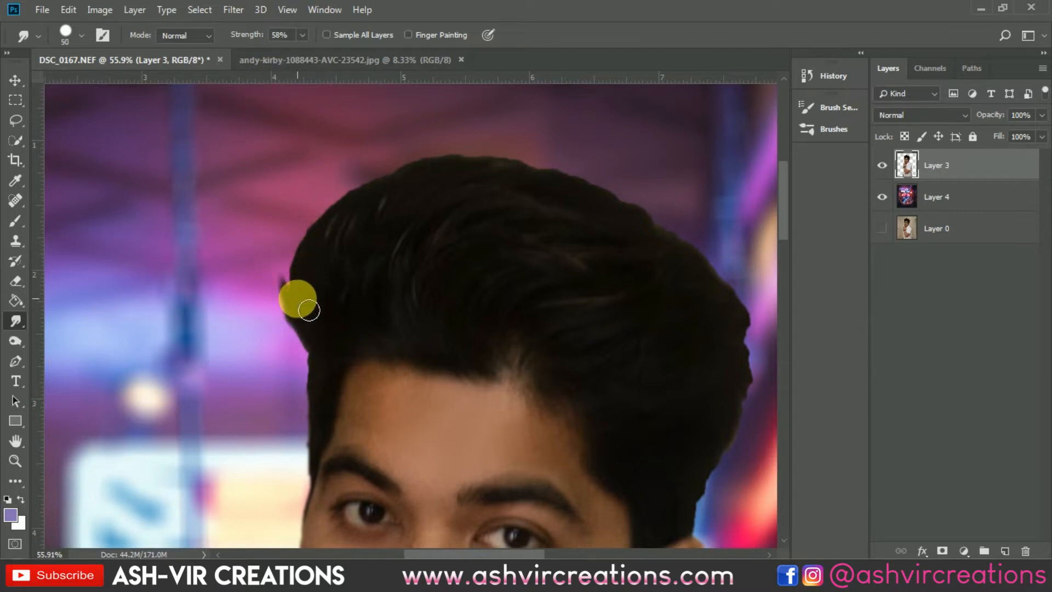
mouse_move(308, 310)
mouse_down()
mouse_move(305, 231)
mouse_move(306, 285)
mouse_move(343, 200)
mouse_up()
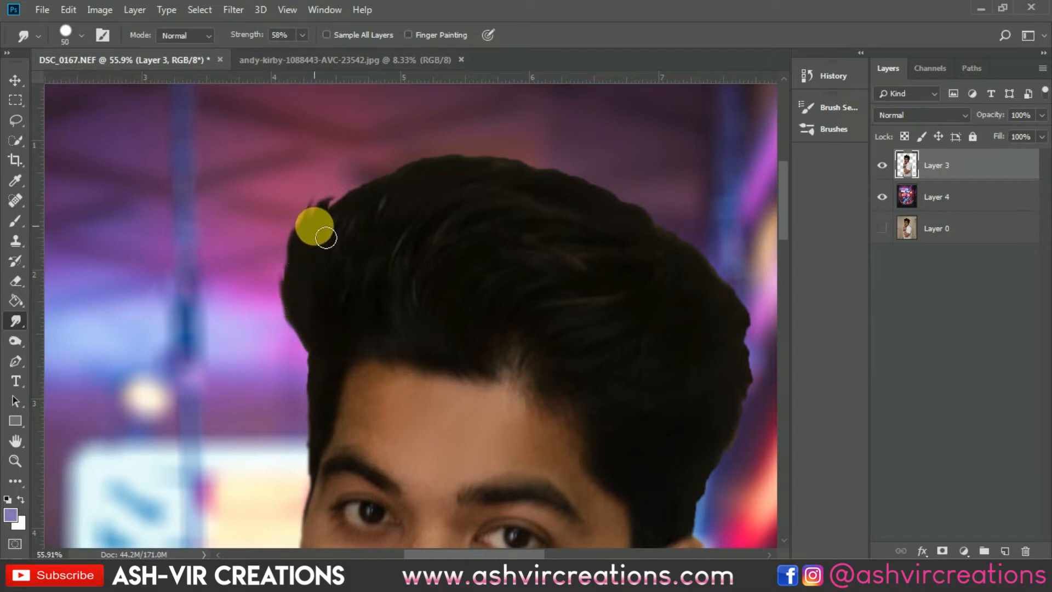
mouse_move(326, 237)
mouse_down()
mouse_move(411, 162)
mouse_move(378, 203)
mouse_move(462, 167)
mouse_move(448, 175)
mouse_move(582, 175)
mouse_move(501, 181)
mouse_move(494, 170)
mouse_move(610, 189)
mouse_move(565, 189)
mouse_move(653, 212)
mouse_move(609, 213)
mouse_move(729, 267)
mouse_up()
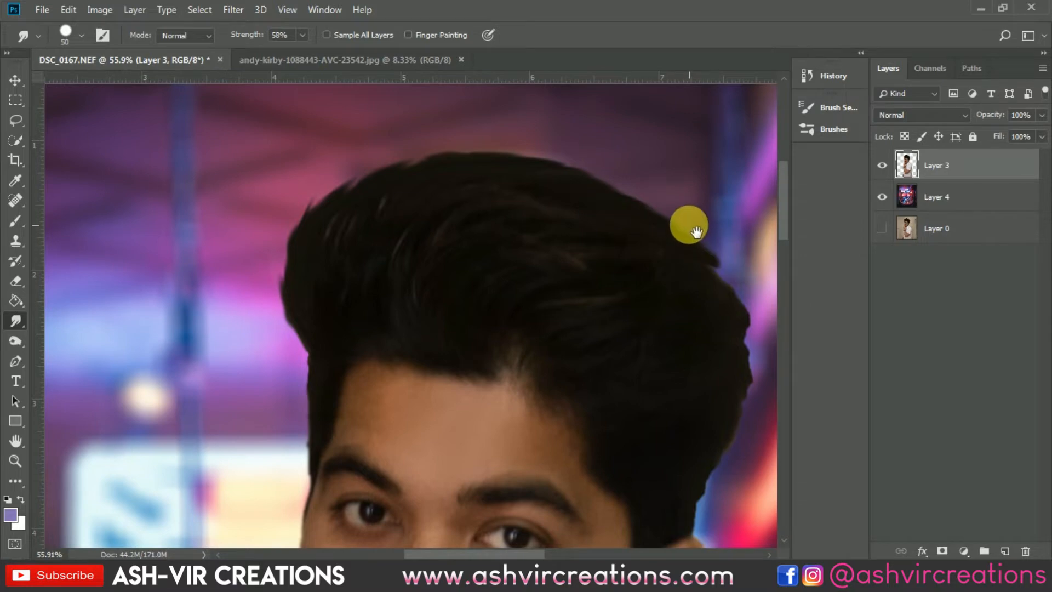
- Smudge the hair outline along the back of the head down to the ear, varying the brush between 25 and 50 px
drag(689, 227, 470, 99)
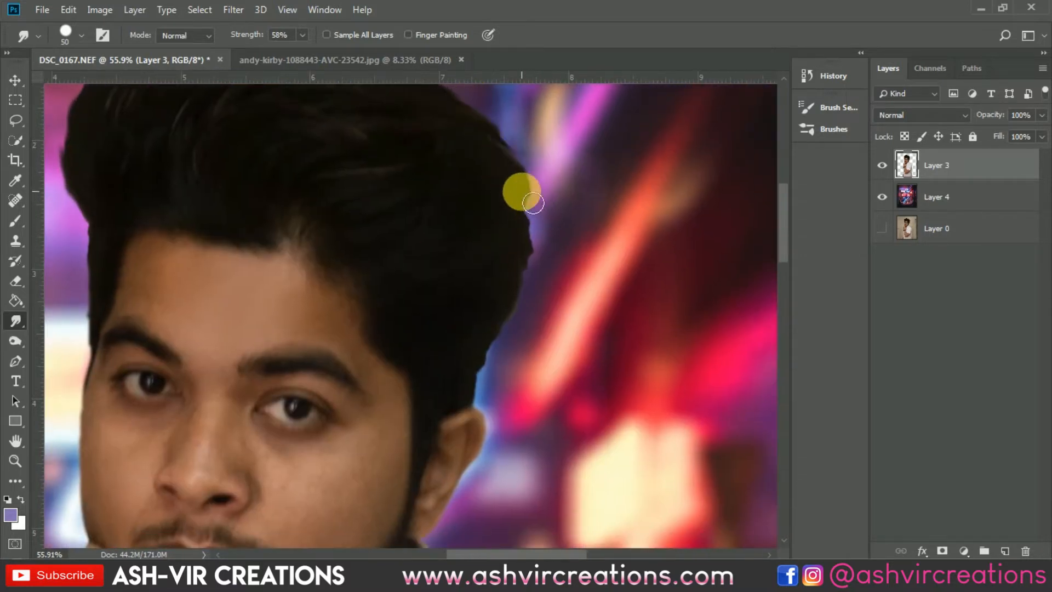
mouse_move(526, 196)
mouse_down()
mouse_move(562, 244)
mouse_move(546, 245)
mouse_move(535, 227)
mouse_move(561, 280)
mouse_up()
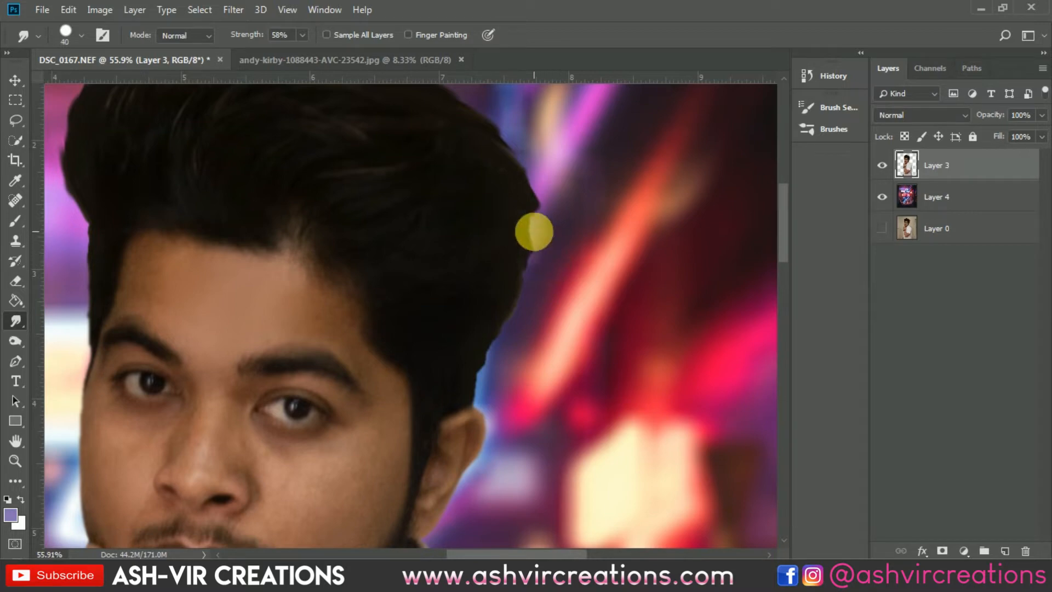
mouse_move(532, 209)
mouse_down()
mouse_move(541, 257)
mouse_move(517, 345)
mouse_move(503, 332)
mouse_move(500, 348)
mouse_move(509, 317)
mouse_move(496, 374)
mouse_move(492, 337)
mouse_move(486, 394)
mouse_move(480, 365)
mouse_move(483, 402)
mouse_move(520, 314)
mouse_up()
key(bracketleft)
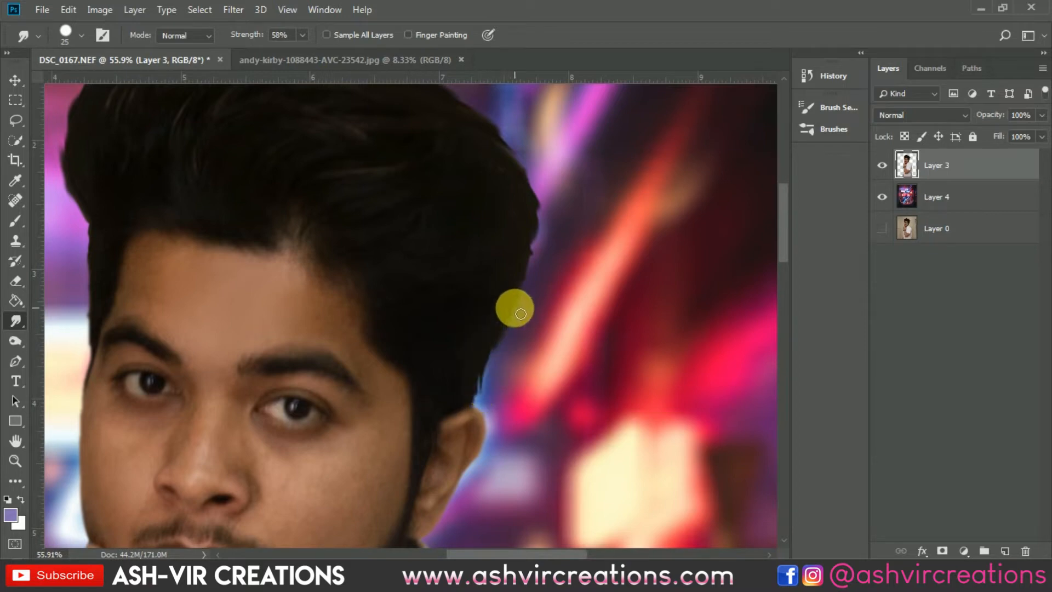
mouse_move(531, 272)
mouse_down()
mouse_move(505, 336)
mouse_move(535, 231)
mouse_move(521, 335)
mouse_move(548, 280)
mouse_up()
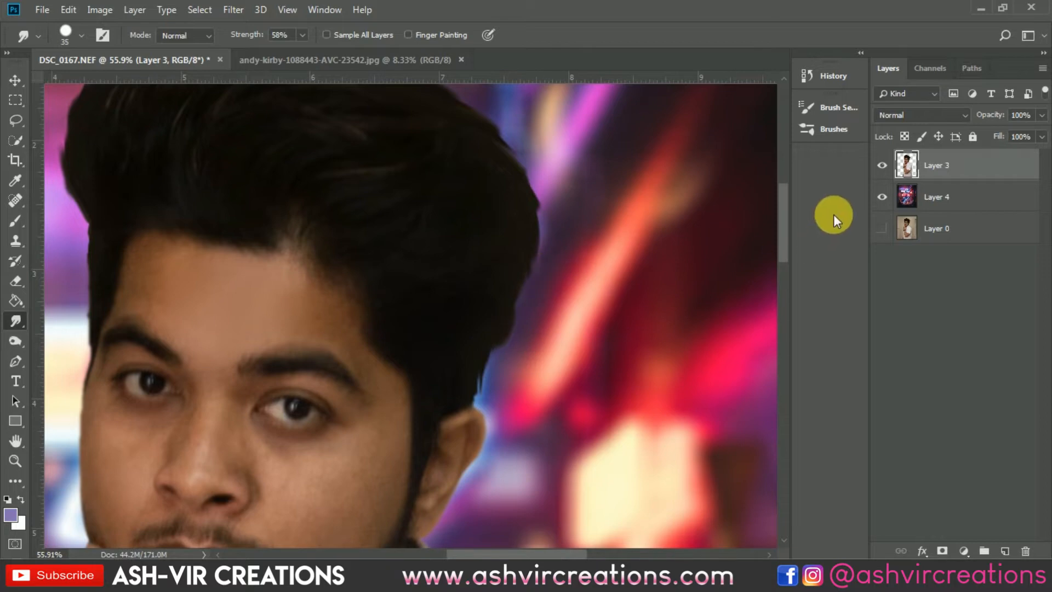
- Compare the smudged hair edge with the neon background layer hidden and shown
click(891, 196)
click(891, 196)
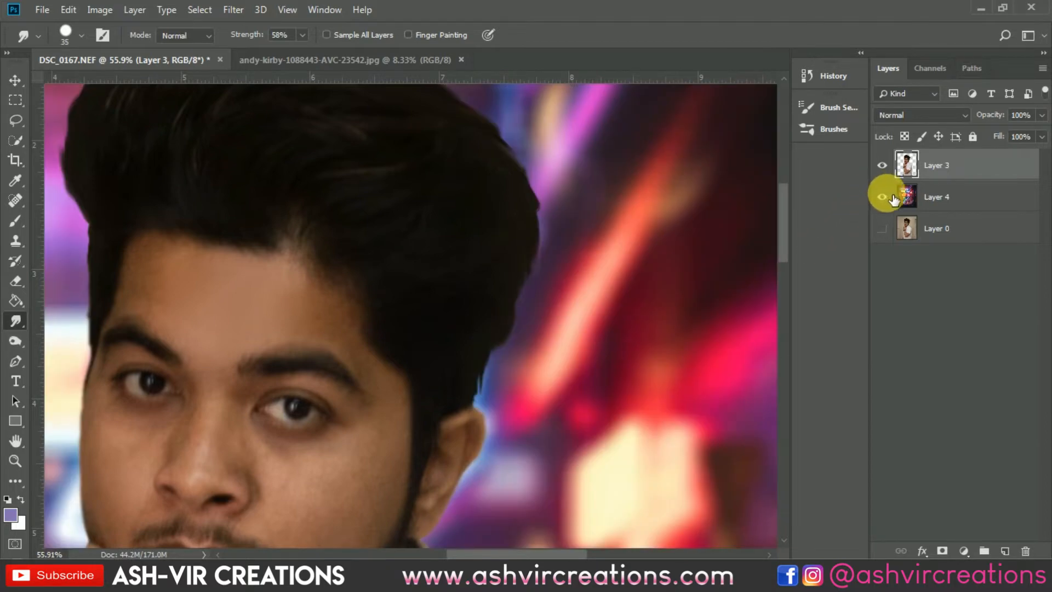
click(889, 196)
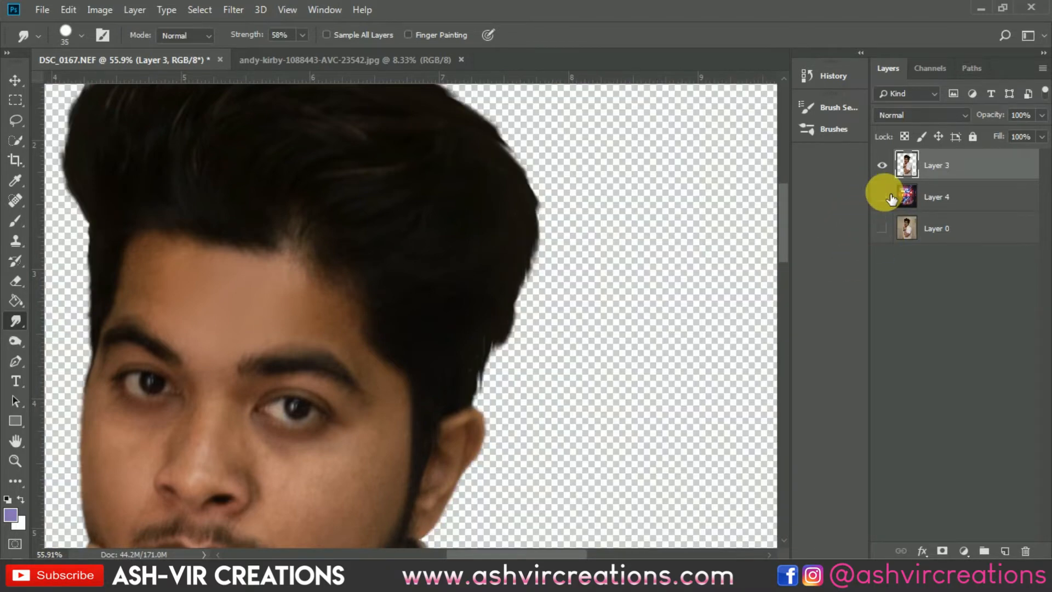
click(882, 198)
key(v)
drag(690, 273, 648, 314)
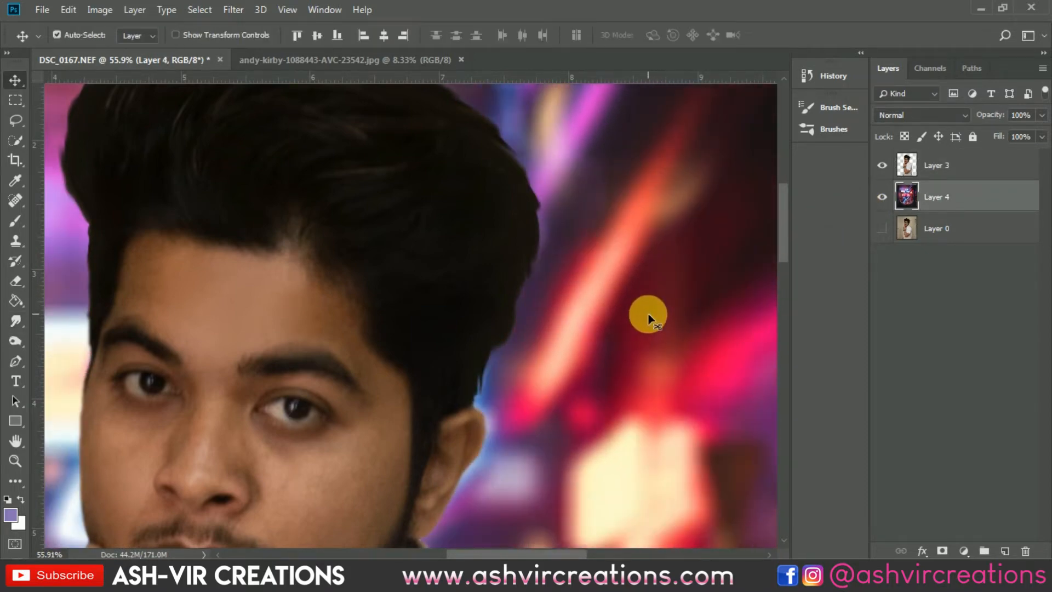
- Darken the hair edge on Layer 3 with the Burn tool, using a 400 px brush, Midtones range and 100% exposure
click(940, 174)
drag(716, 239, 702, 281)
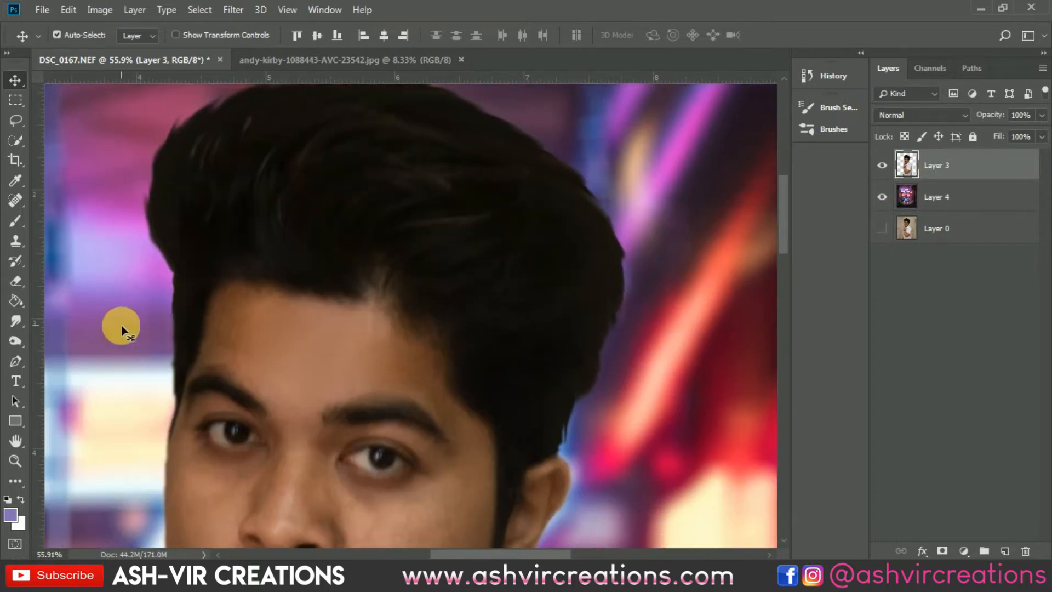
click(13, 340)
mouse_move(151, 226)
mouse_down()
mouse_move(188, 186)
mouse_move(224, 337)
mouse_up()
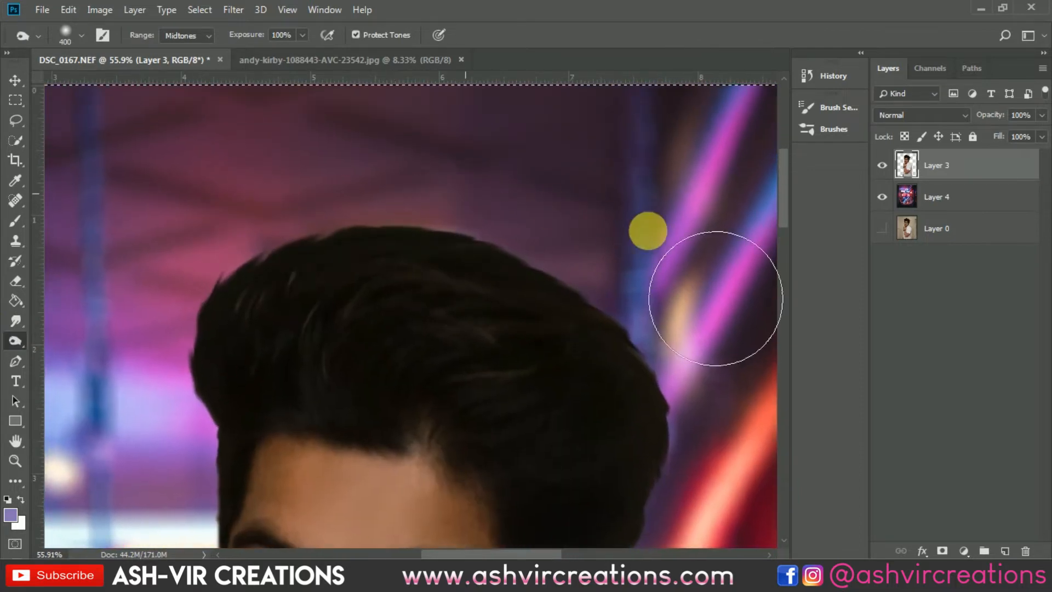
drag(697, 340, 580, 216)
mouse_move(564, 258)
mouse_down()
mouse_move(558, 230)
mouse_move(569, 356)
mouse_move(577, 243)
mouse_move(573, 375)
mouse_move(570, 277)
mouse_move(537, 426)
mouse_up()
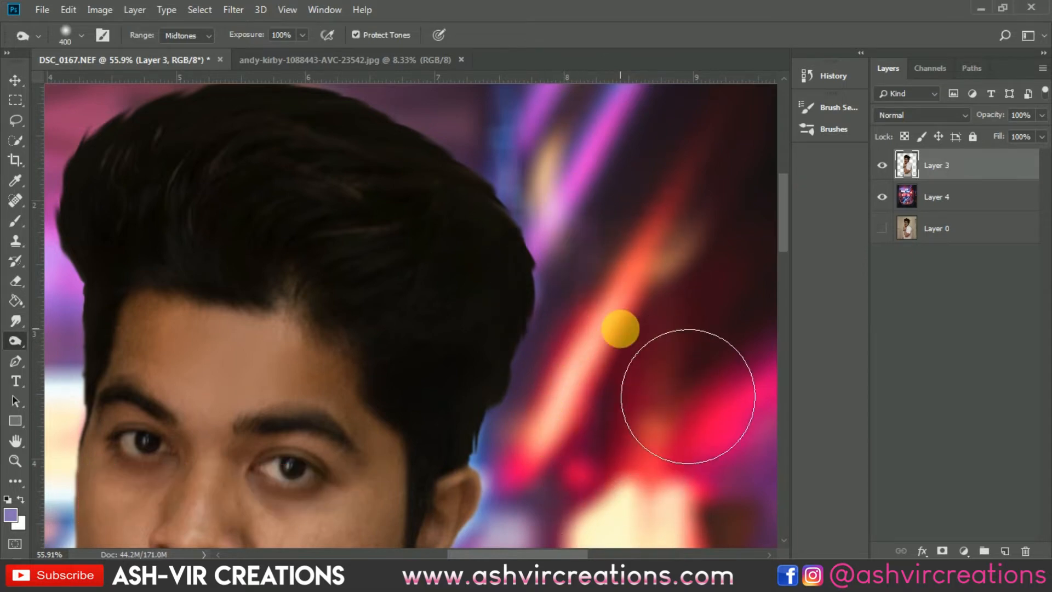
- Reposition the neon background layer lower in the canvas behind the man
key(v)
scroll(545, 305, down, 4)
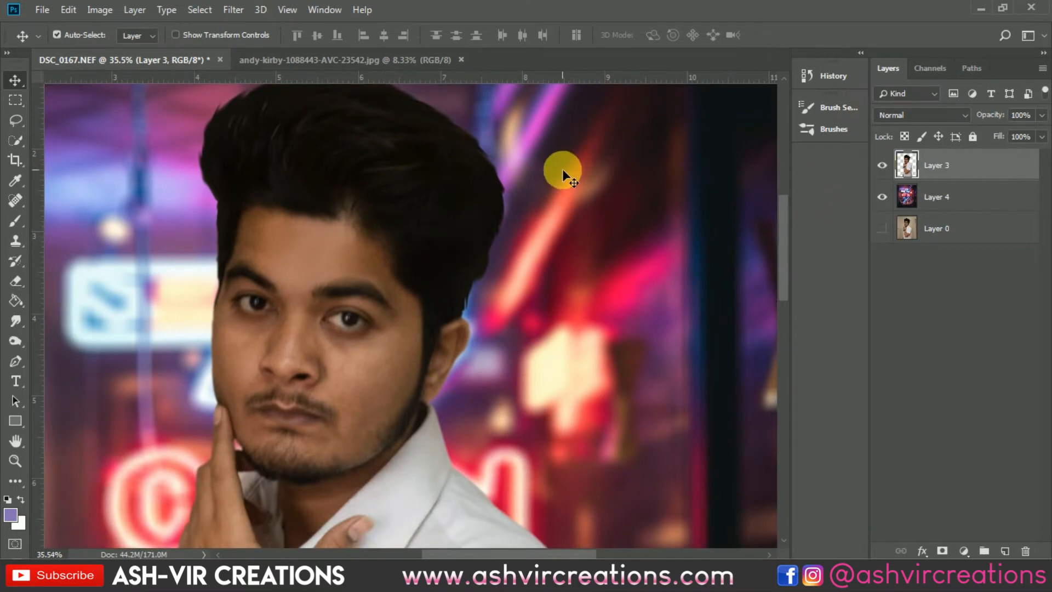
scroll(561, 169, up, 2)
scroll(561, 169, down, 5)
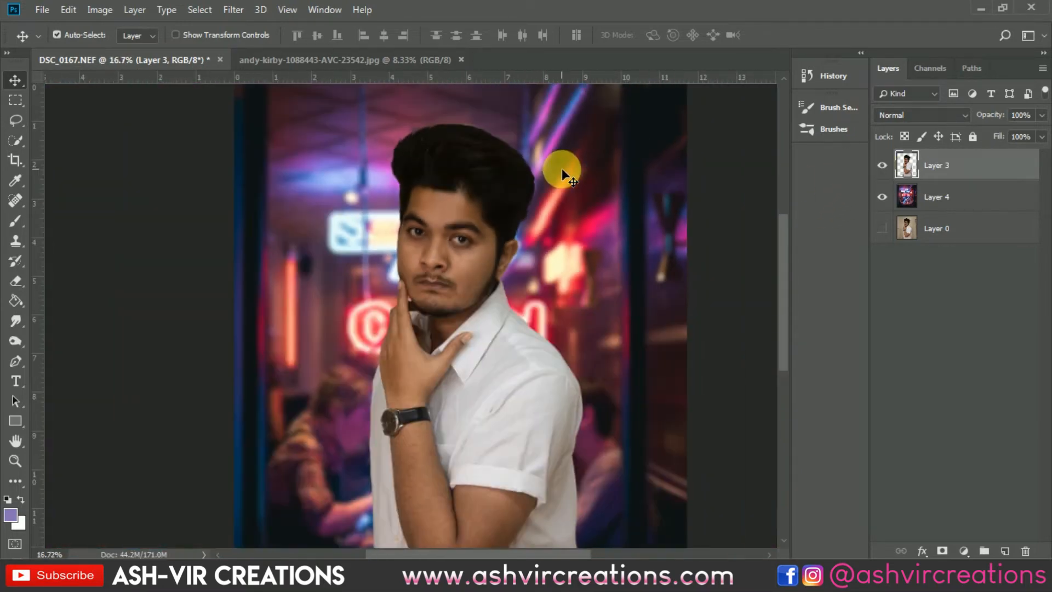
drag(561, 169, 613, 236)
scroll(612, 235, down, 2)
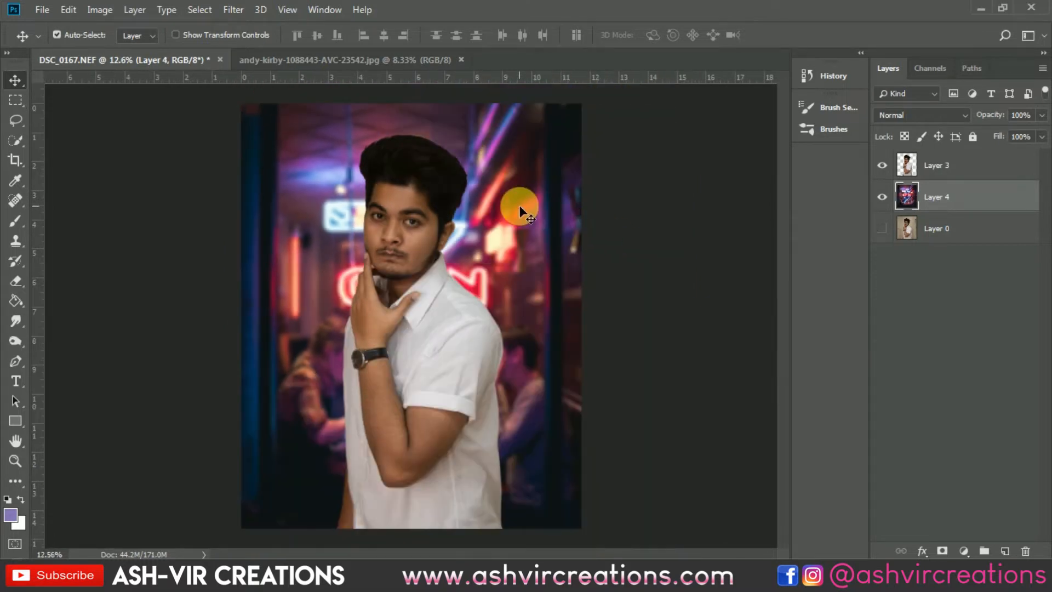
scroll(520, 208, up, 1)
drag(520, 205, 507, 236)
scroll(506, 236, down, 1)
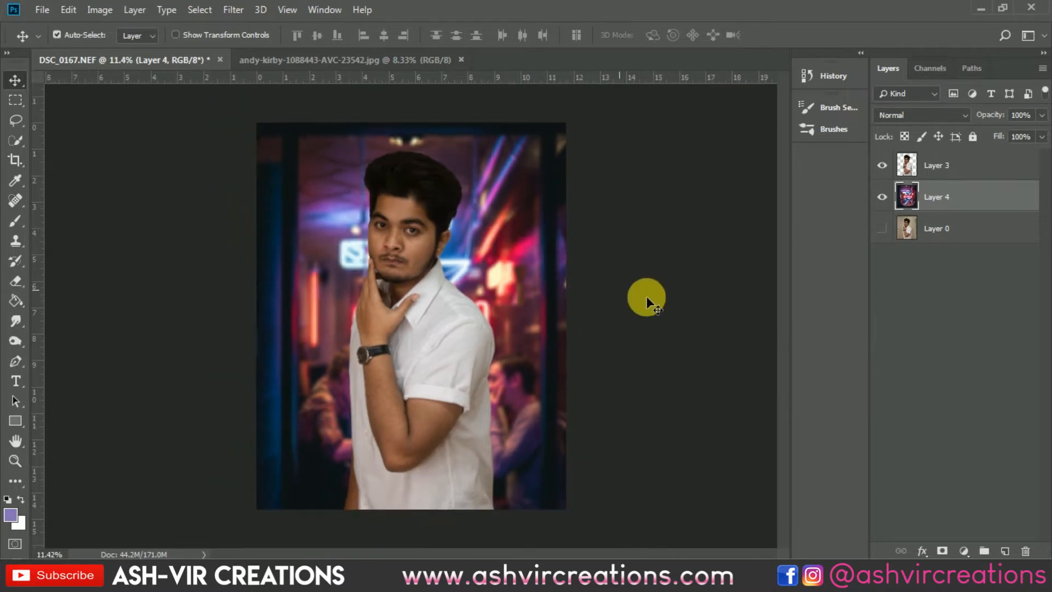
- Add a black Solid Color fill layer above the man's cut-out on Layer 3
click(973, 177)
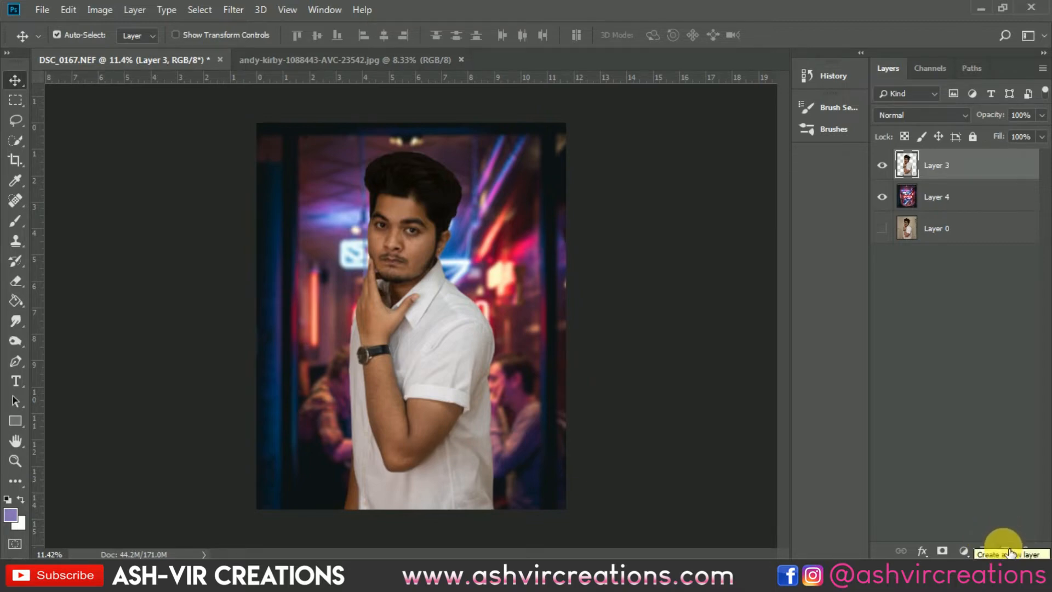
click(967, 551)
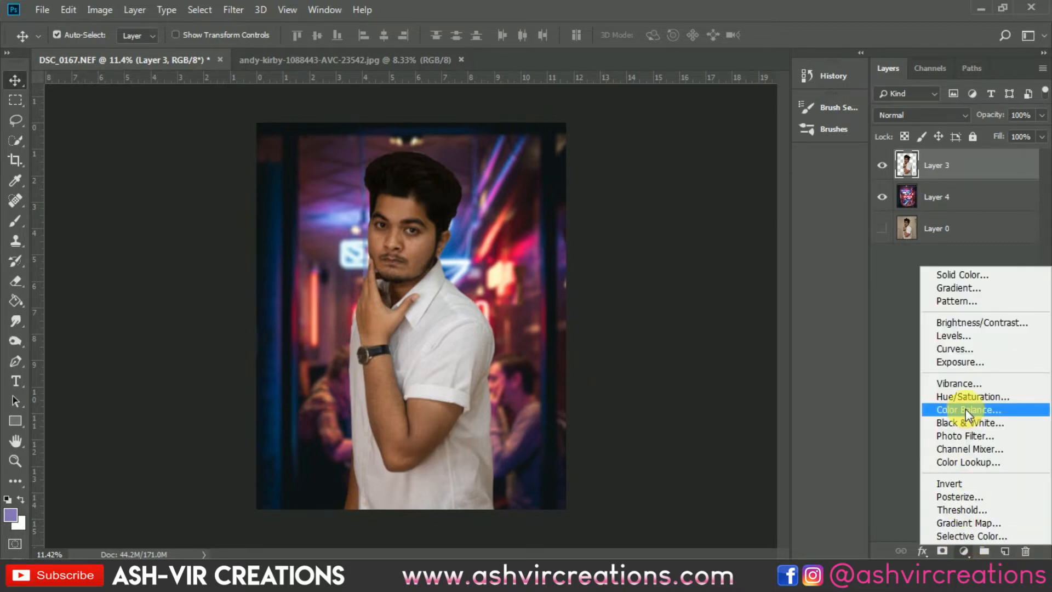
click(963, 275)
drag(668, 466, 646, 486)
click(983, 284)
- Paint black on the fill layer's mask with a large soft brush up to 3500 px, revealing the man and upper background
click(941, 164)
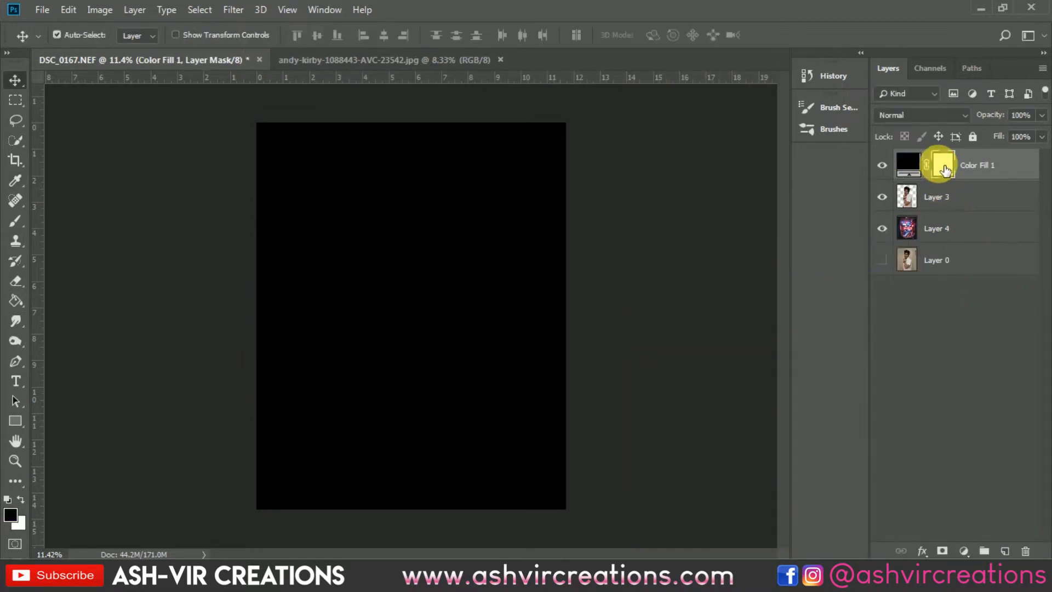
click(17, 221)
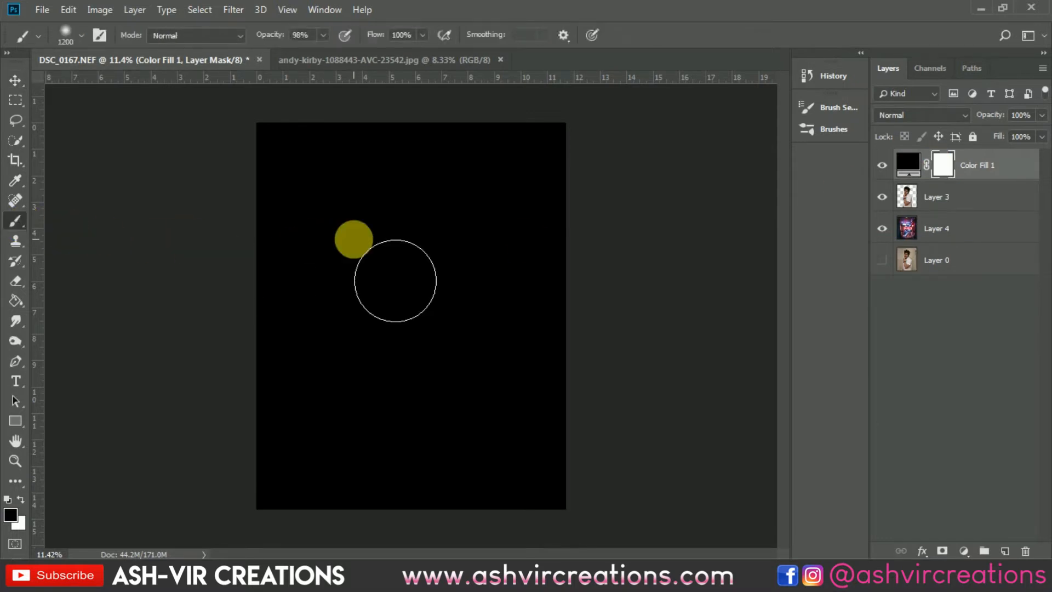
drag(263, 353, 647, 350)
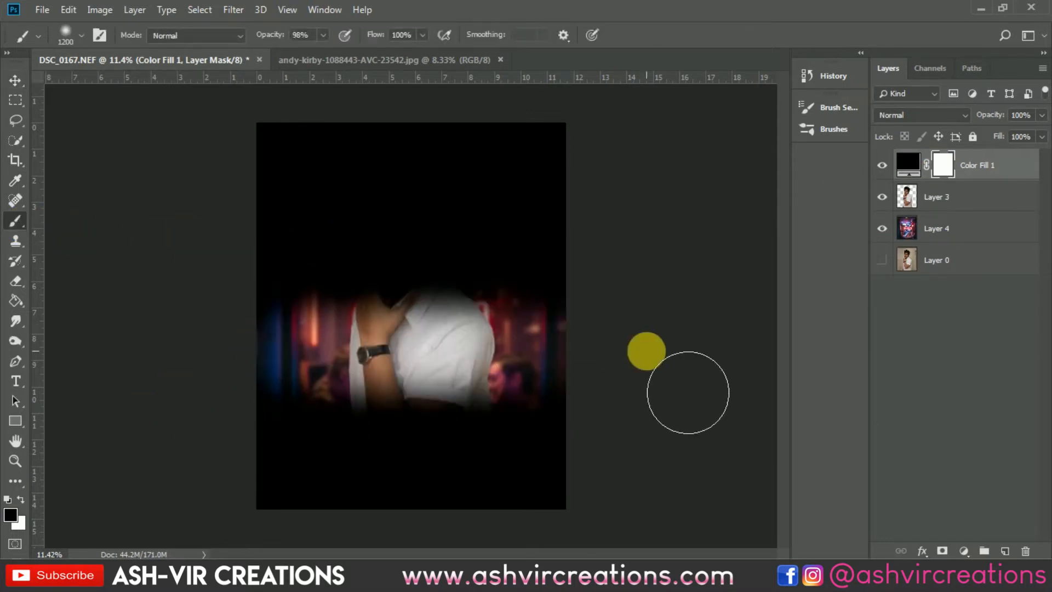
key(ctrl+z)
key(])
key(])
key(])
key(])
key(])
key(])
key(])
key(])
key(])
key(])
key(])
key(])
key(])
key(])
key(])
key(])
key(])
key(])
key(])
key(])
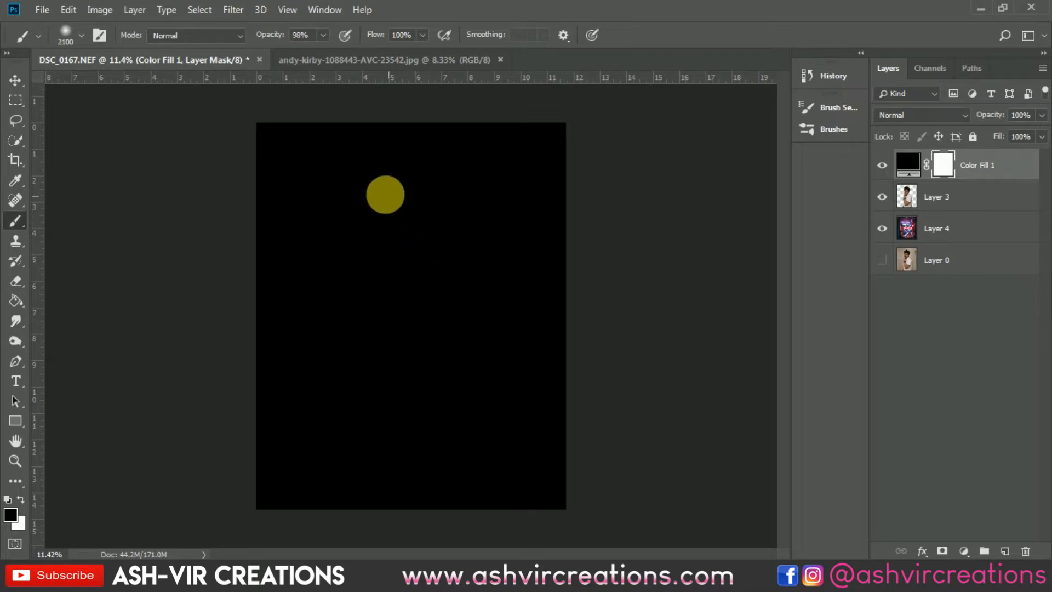
mouse_move(385, 185)
mouse_down()
mouse_move(455, 170)
mouse_move(459, 242)
mouse_move(447, 284)
mouse_move(397, 321)
mouse_move(429, 296)
mouse_up()
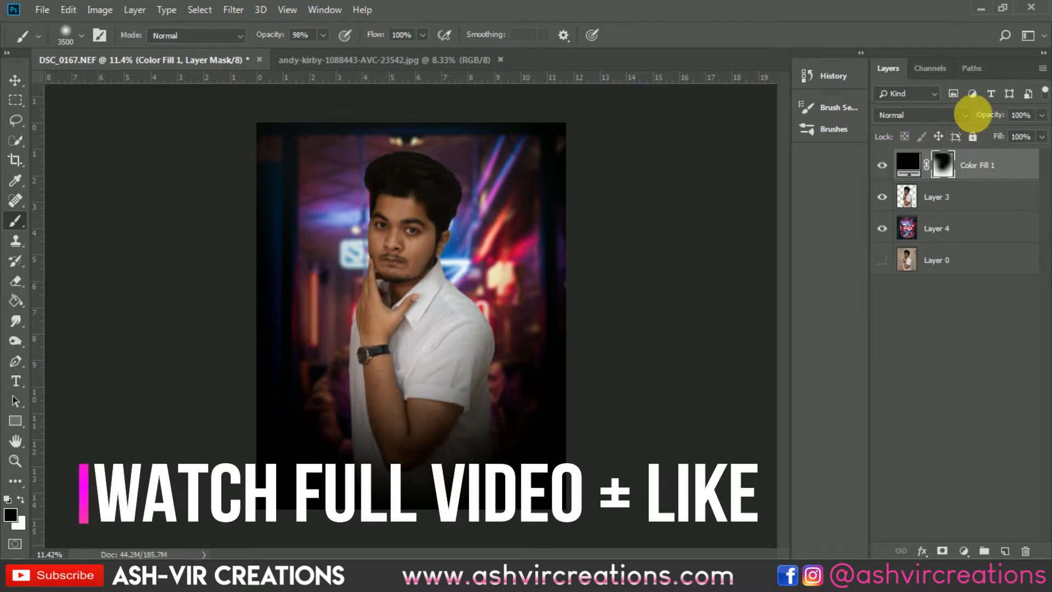
- Compare the composite with the black Color Fill layer hidden and shown
mouse_move(992, 121)
mouse_down()
mouse_move(899, 122)
mouse_move(980, 125)
mouse_up()
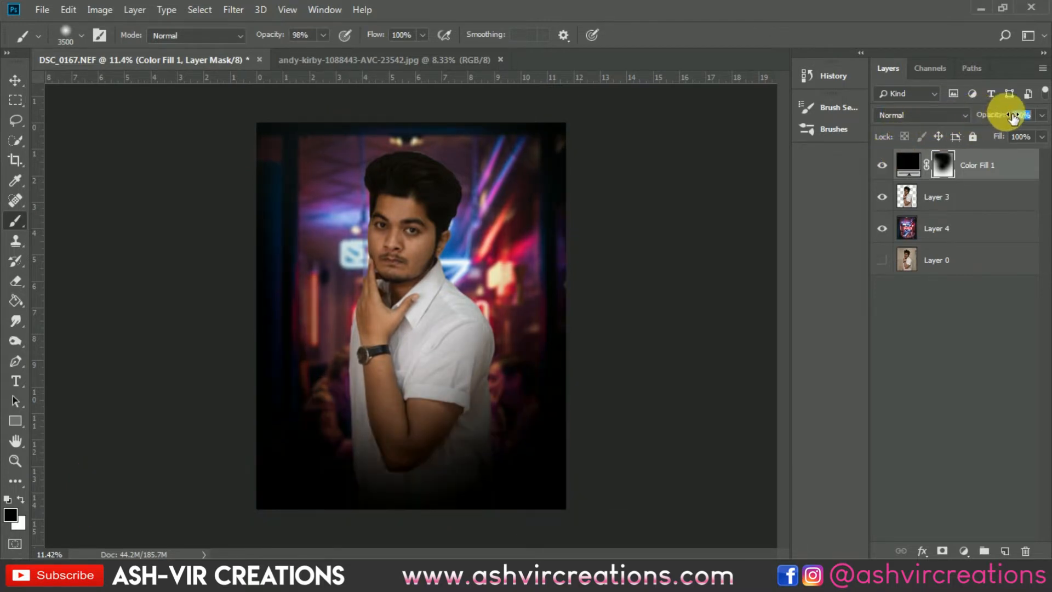
click(882, 165)
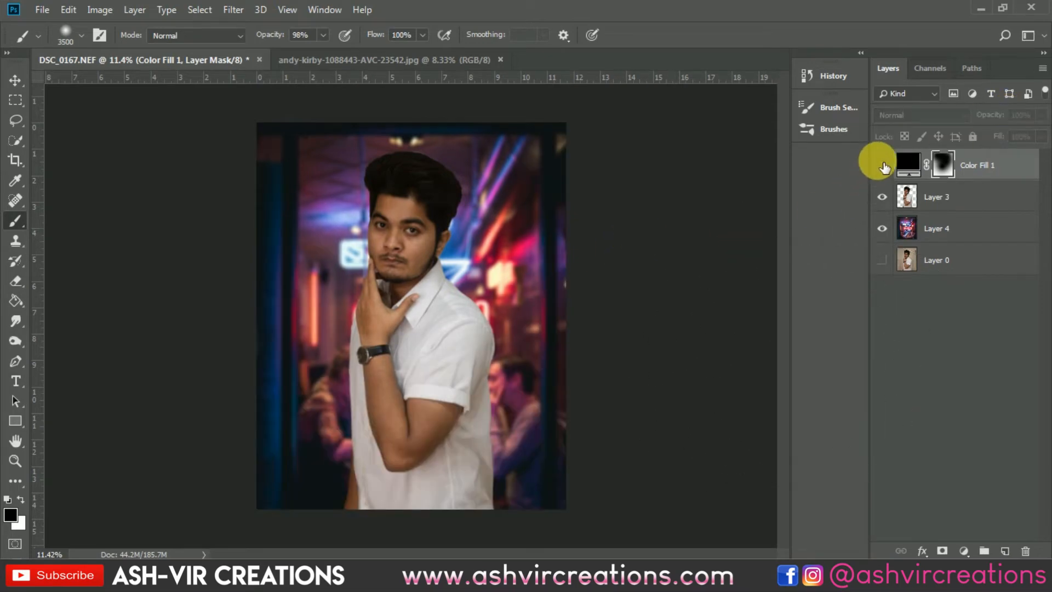
click(882, 165)
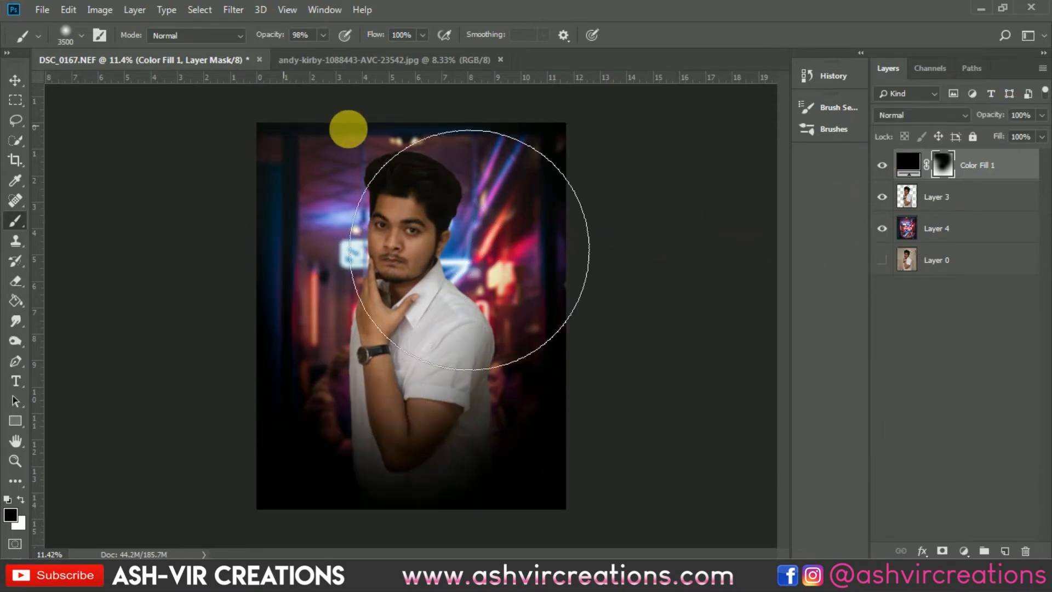
click(882, 165)
click(882, 165)
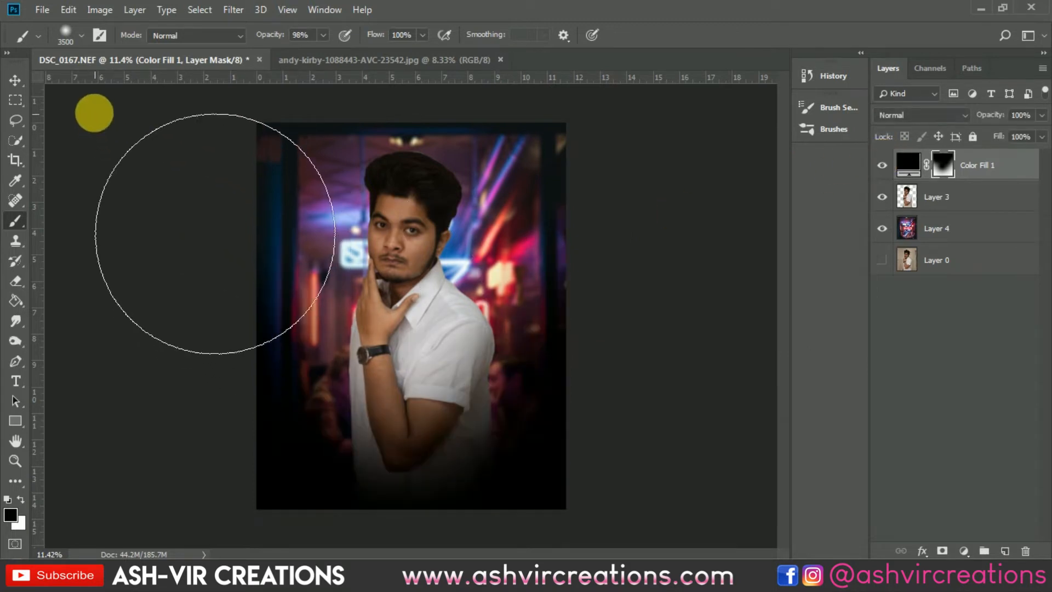
click(15, 83)
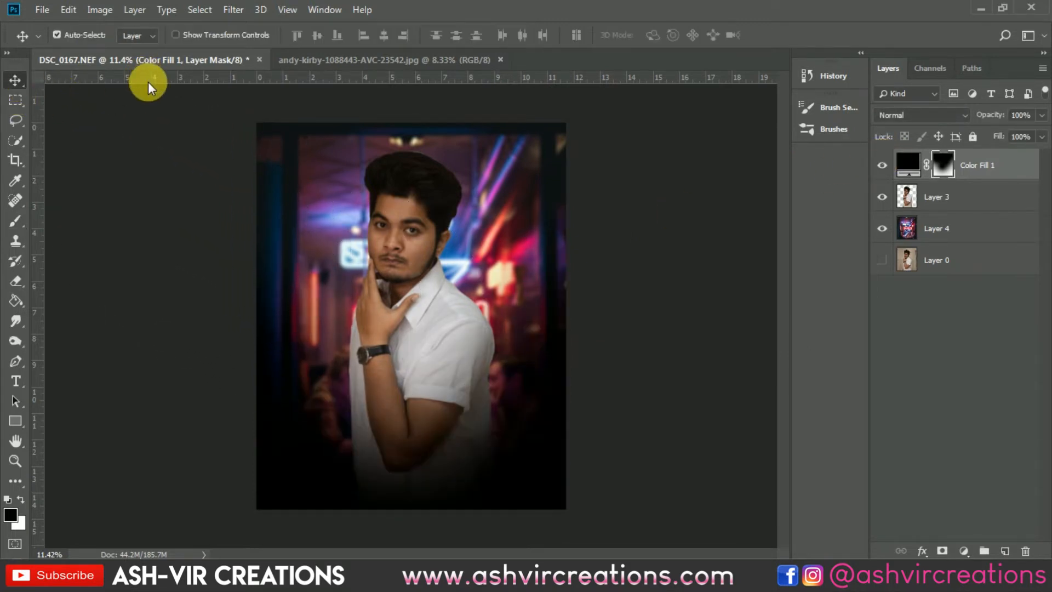
scroll(468, 224, up, 1)
scroll(468, 224, down, 1)
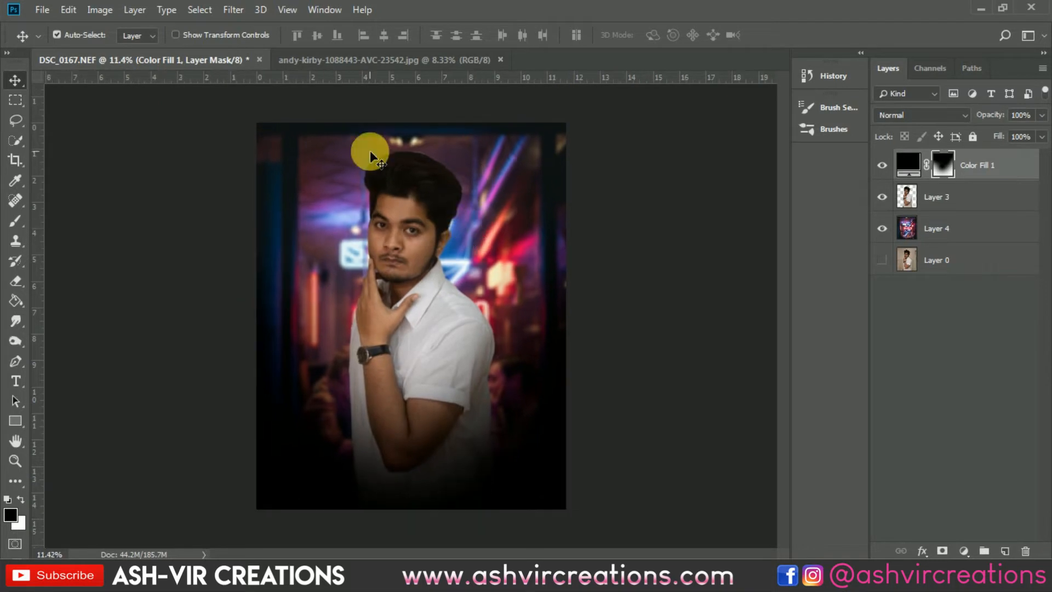
- Open the red casino neon sign JPG from the Desktop
click(44, 9)
click(49, 35)
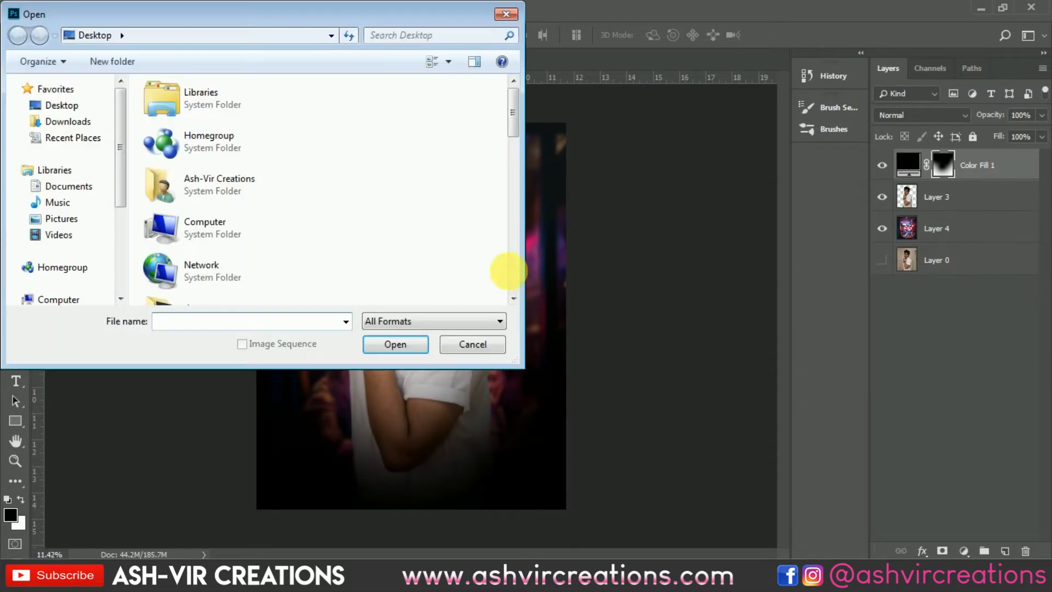
scroll(460, 247, down, 5)
scroll(254, 211, down, 6)
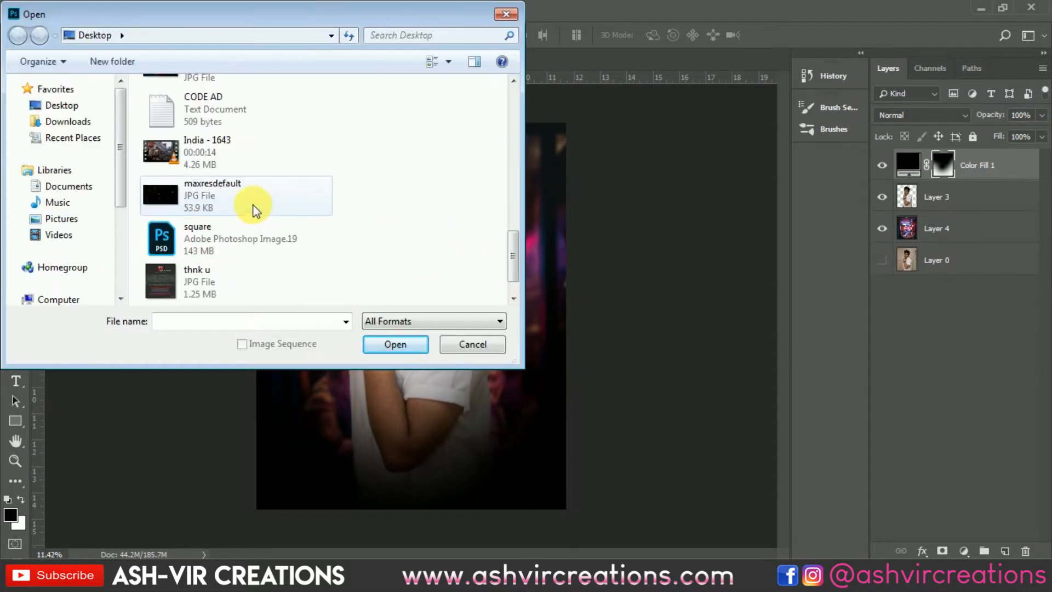
scroll(225, 193, up, 3)
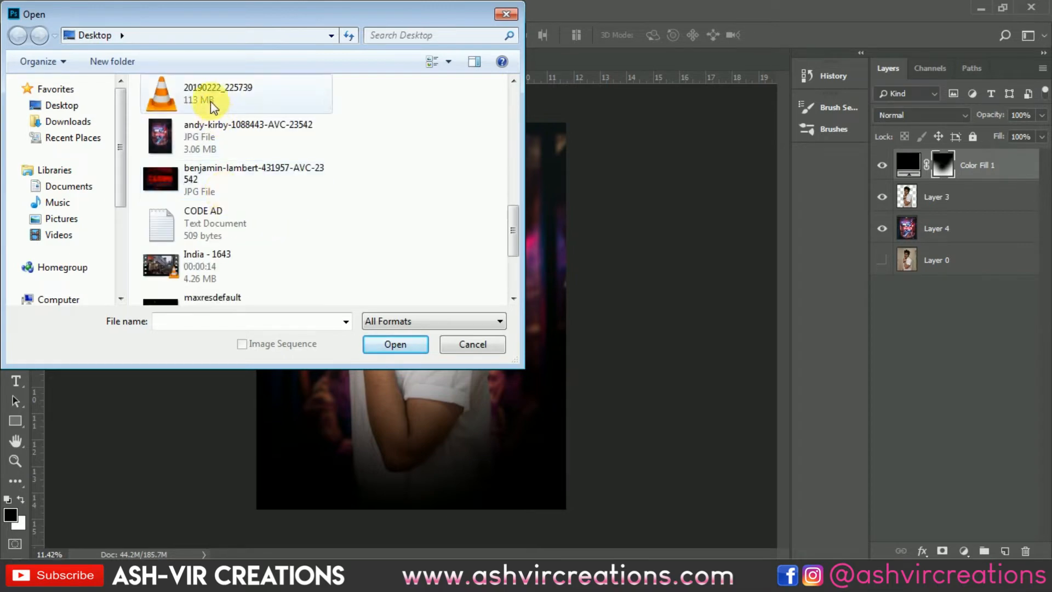
double_click(200, 174)
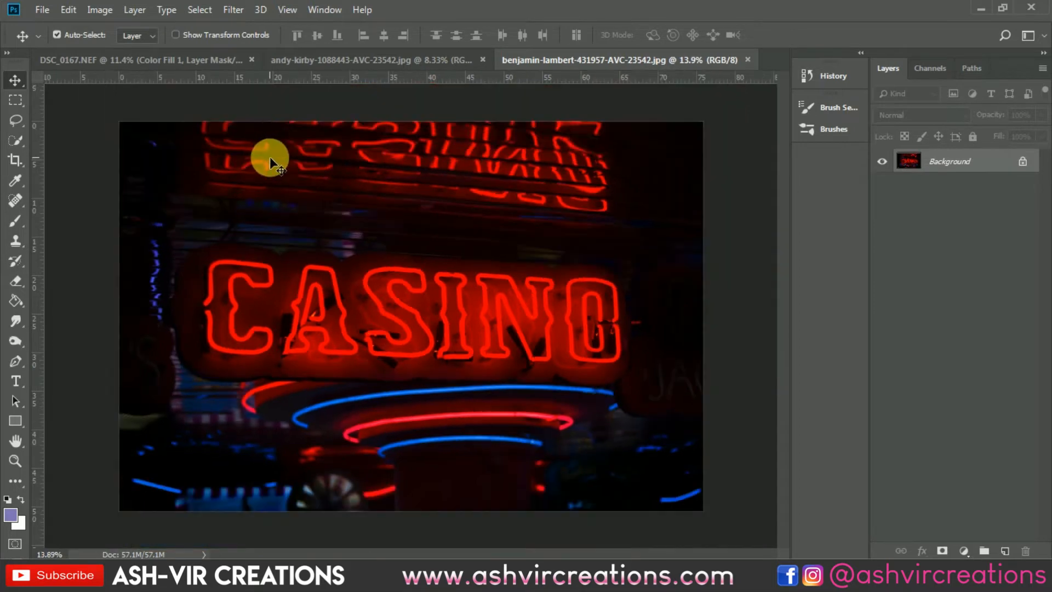
- Paste the casino sign image into the portrait document as the uppermost layer, blend it with Screen and shift it downward
click(184, 64)
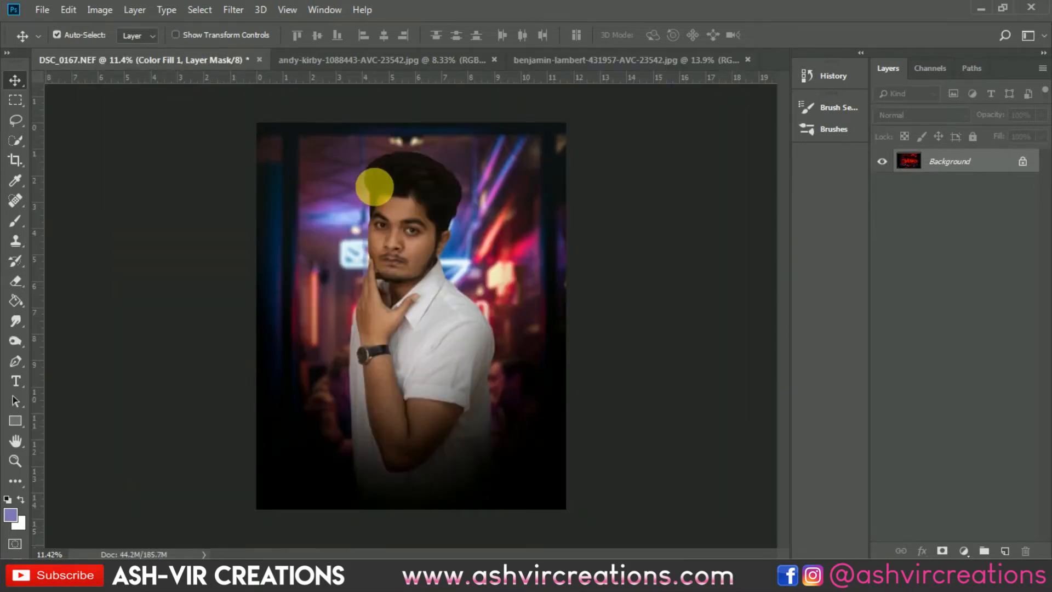
key(ctrl+v)
click(918, 115)
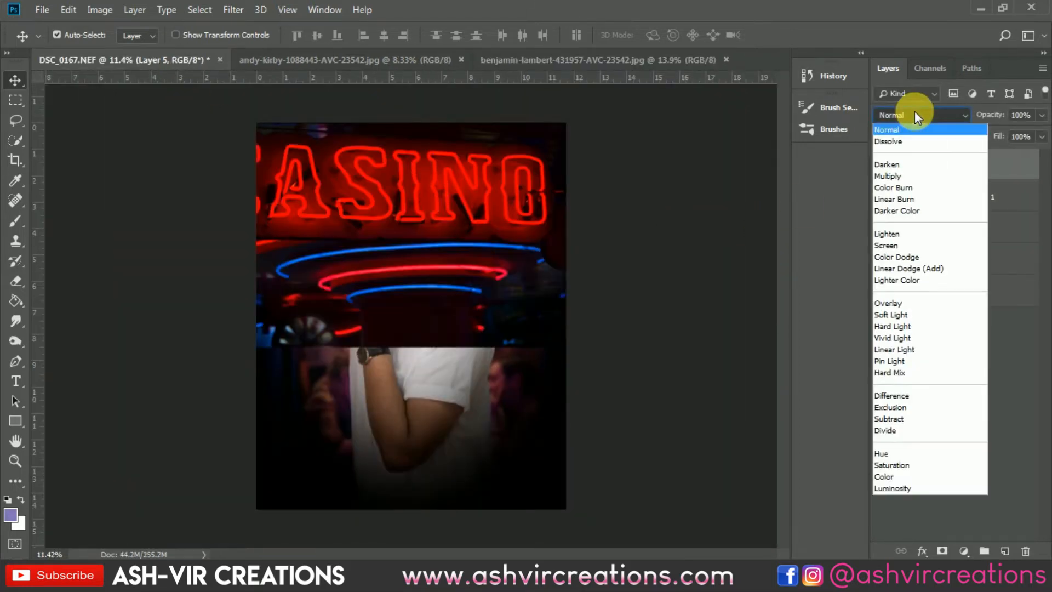
click(890, 239)
drag(499, 214, 490, 316)
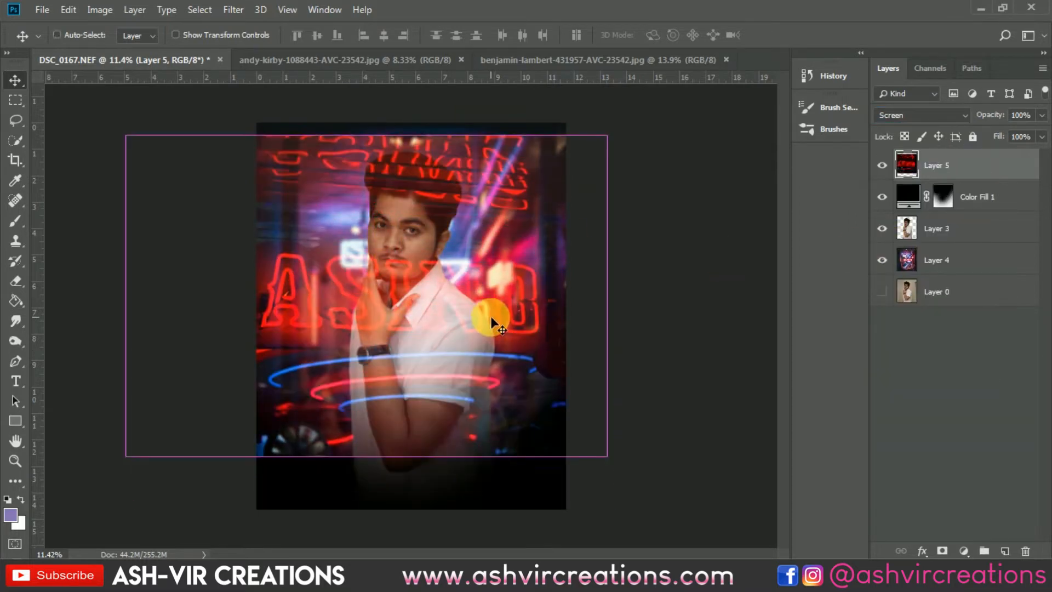
- Darken the casino layer's shadows with Levels, setting the black input level to 6
key(ctrl+l)
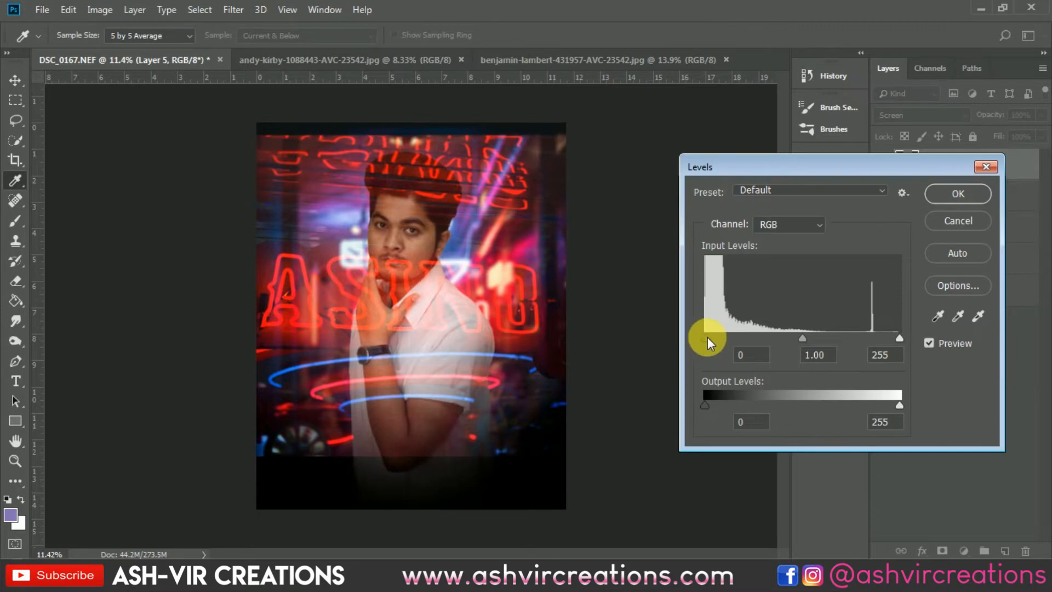
drag(707, 337, 709, 337)
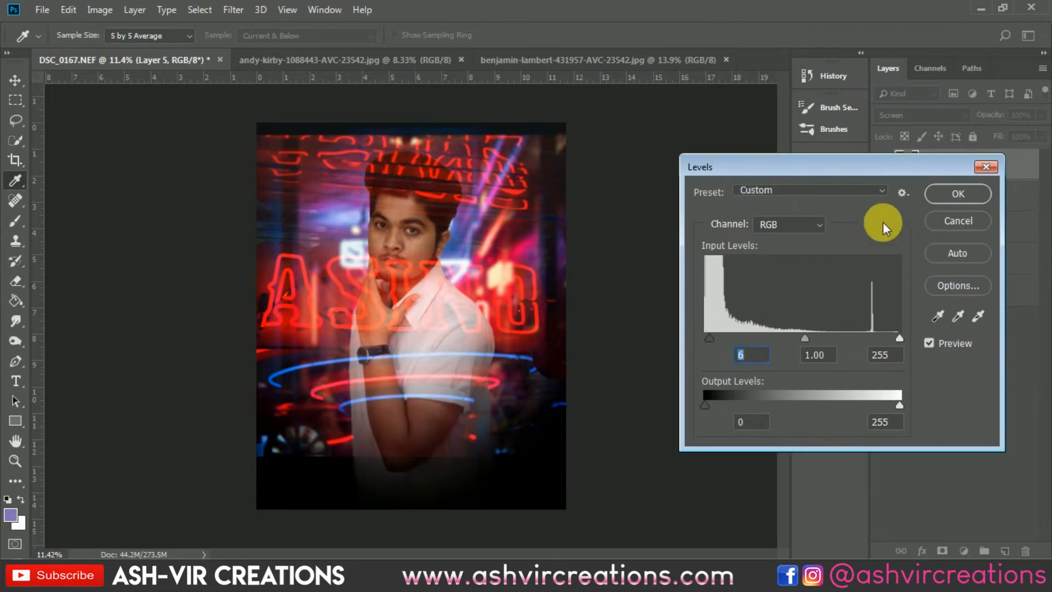
click(956, 194)
- Move the casino layer over the man's lower body and rotate it with Free Transform to about -148.5°
drag(507, 235, 493, 405)
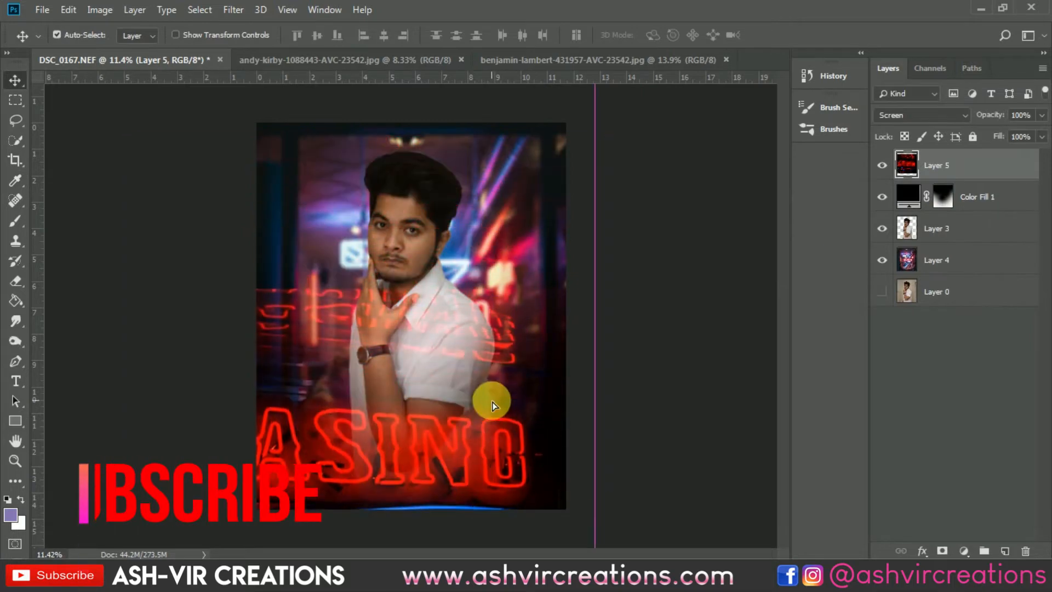
key(ctrl+t)
drag(592, 277, 487, 193)
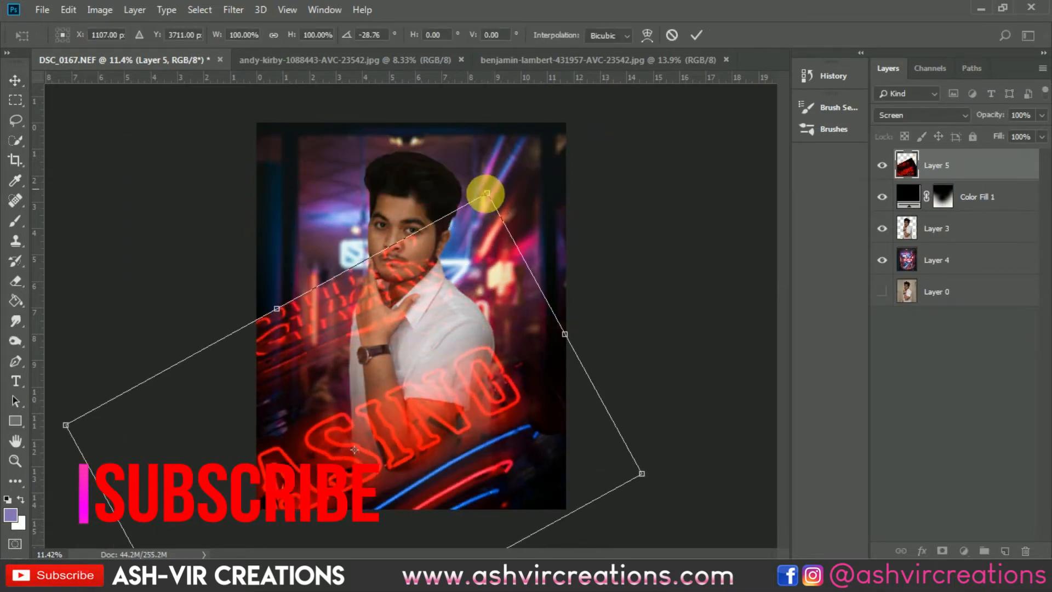
drag(493, 361, 311, 332)
drag(570, 387, 6, 51)
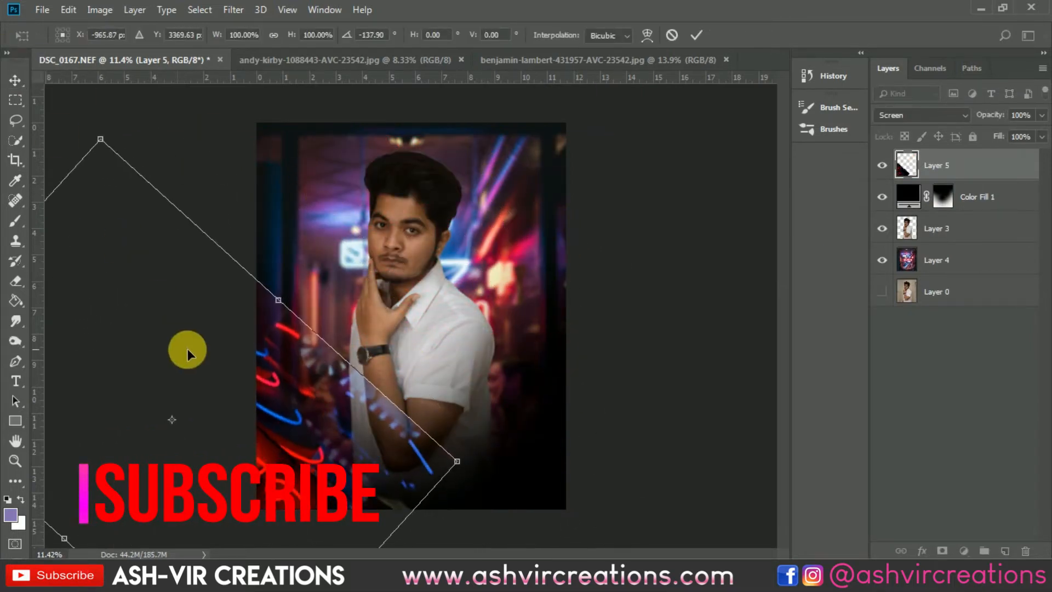
drag(187, 354, 460, 427)
drag(587, 370, 586, 335)
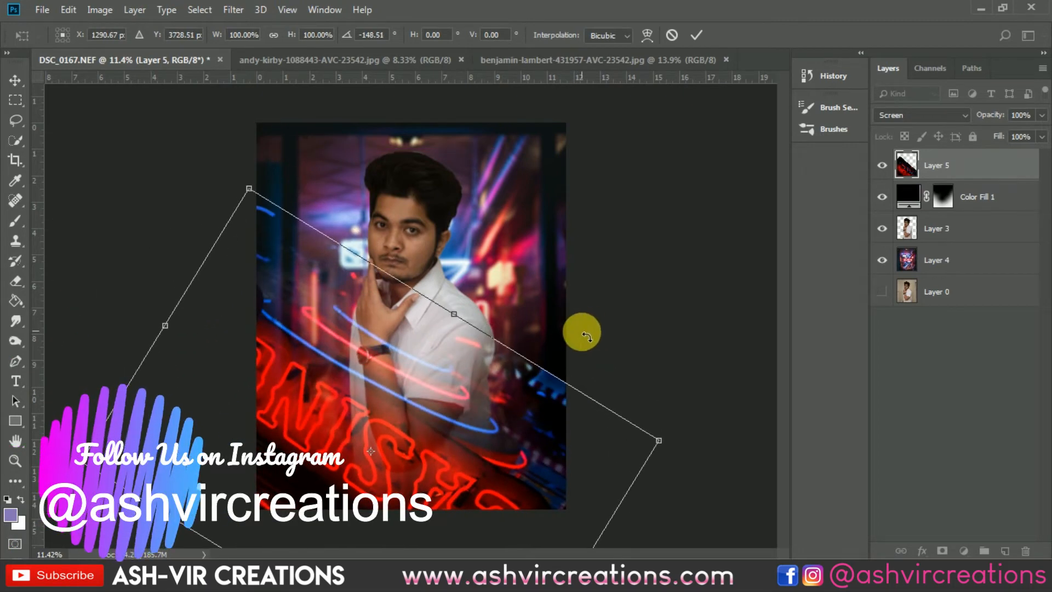
- Rotate the casino layer to about -161.4° and shift it down over the man's lower body
drag(423, 436, 436, 453)
drag(590, 357, 576, 298)
scroll(576, 298, down, 5)
drag(461, 391, 460, 411)
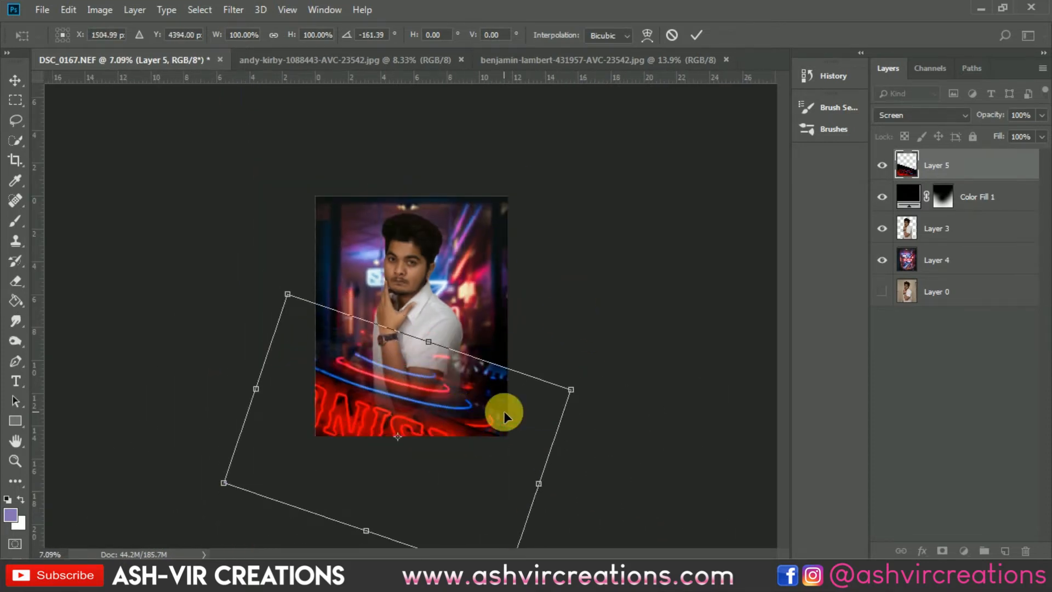
- Scale the casino layer to about 121.3%, position its neon curves across the portrait's lower part, and apply the transform
drag(570, 390, 621, 376)
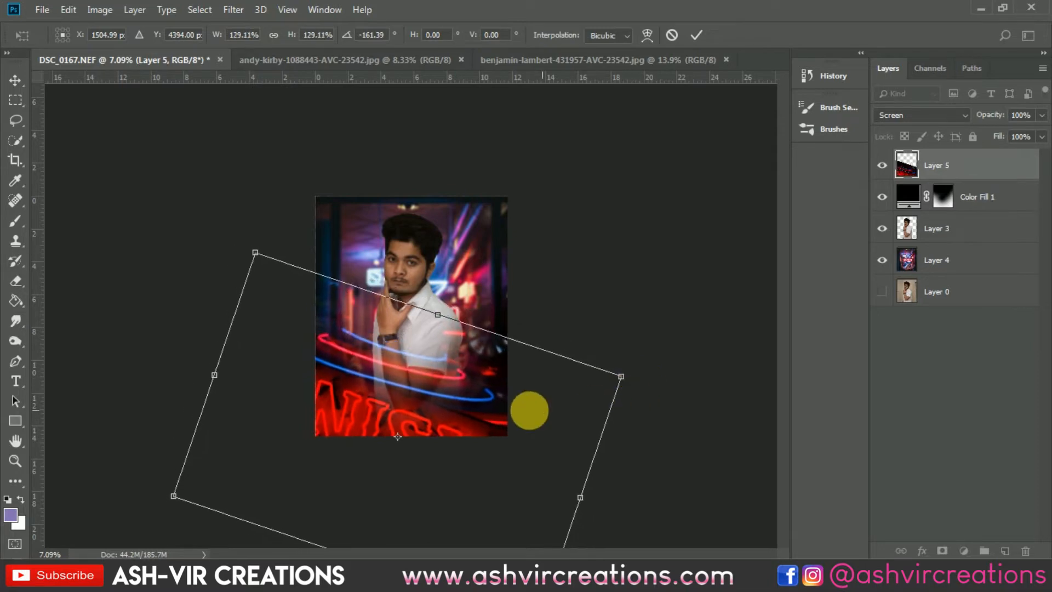
drag(529, 411, 487, 435)
scroll(513, 432, up, 3)
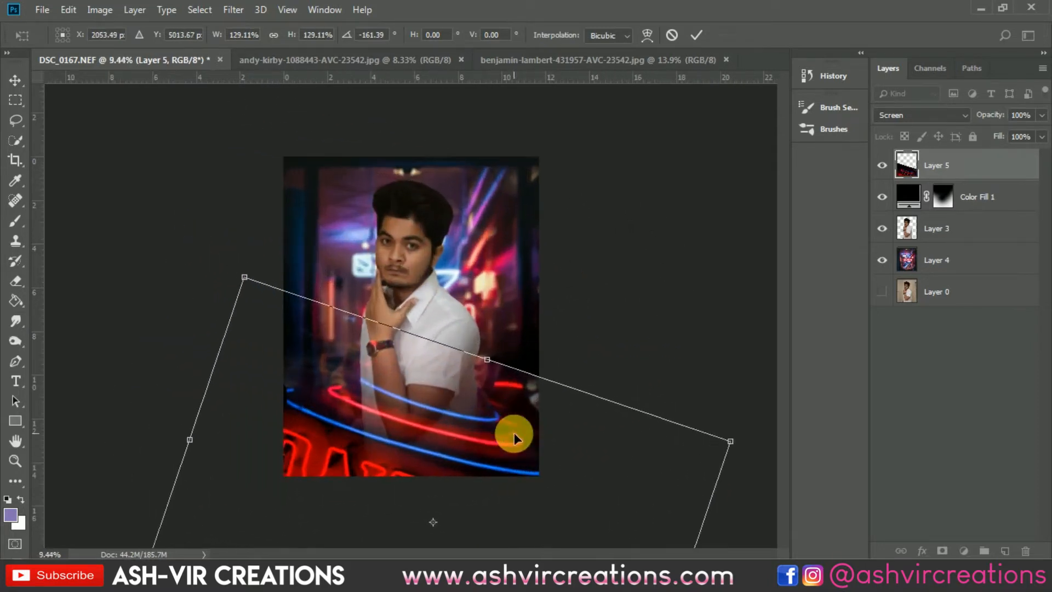
scroll(514, 433, up, 1)
scroll(613, 413, down, 2)
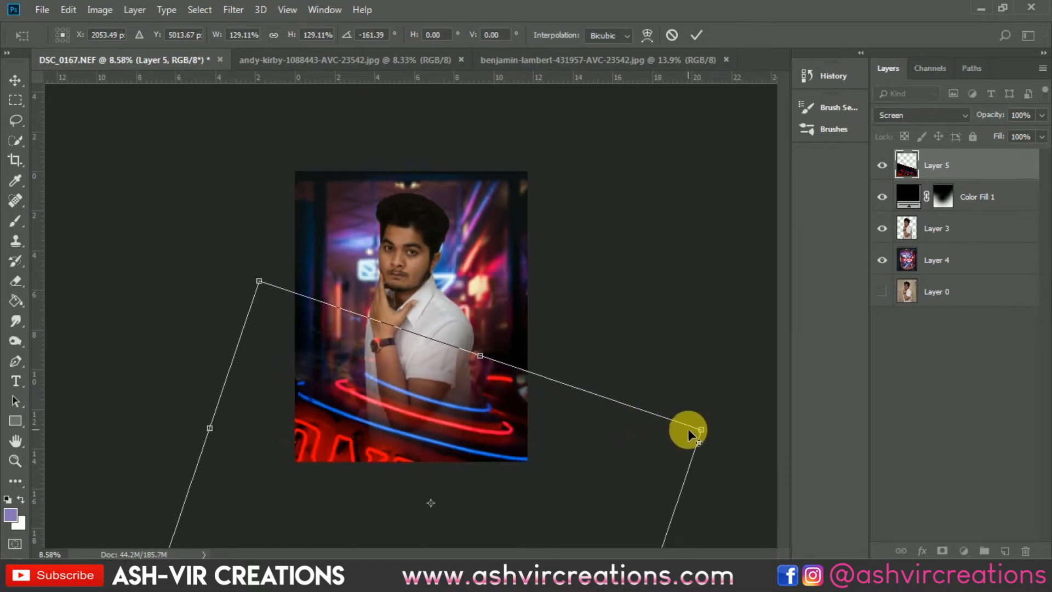
drag(701, 430, 681, 430)
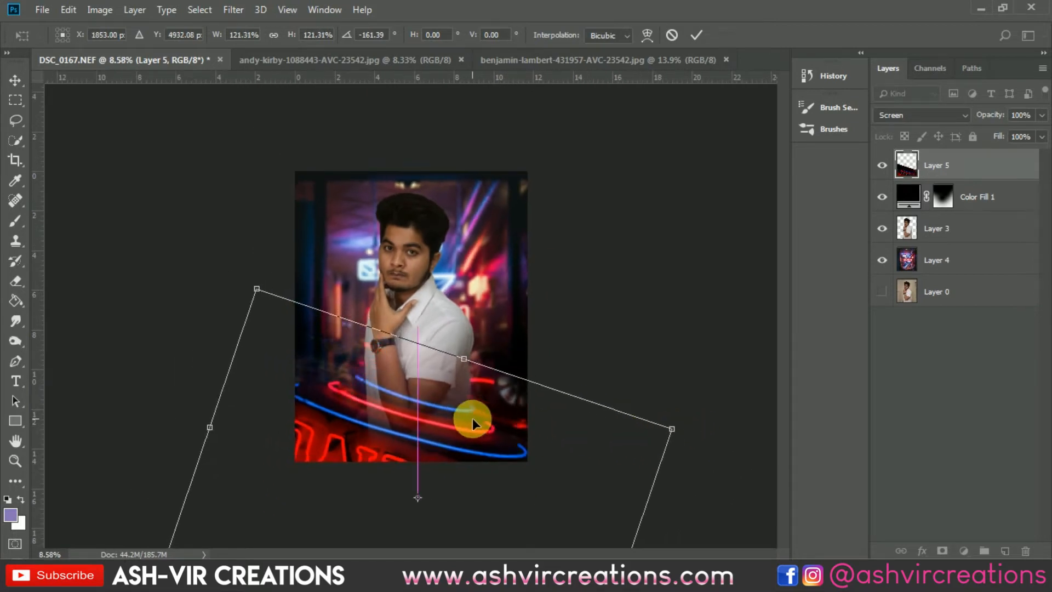
mouse_move(484, 411)
mouse_down()
mouse_move(449, 443)
mouse_move(478, 415)
mouse_up()
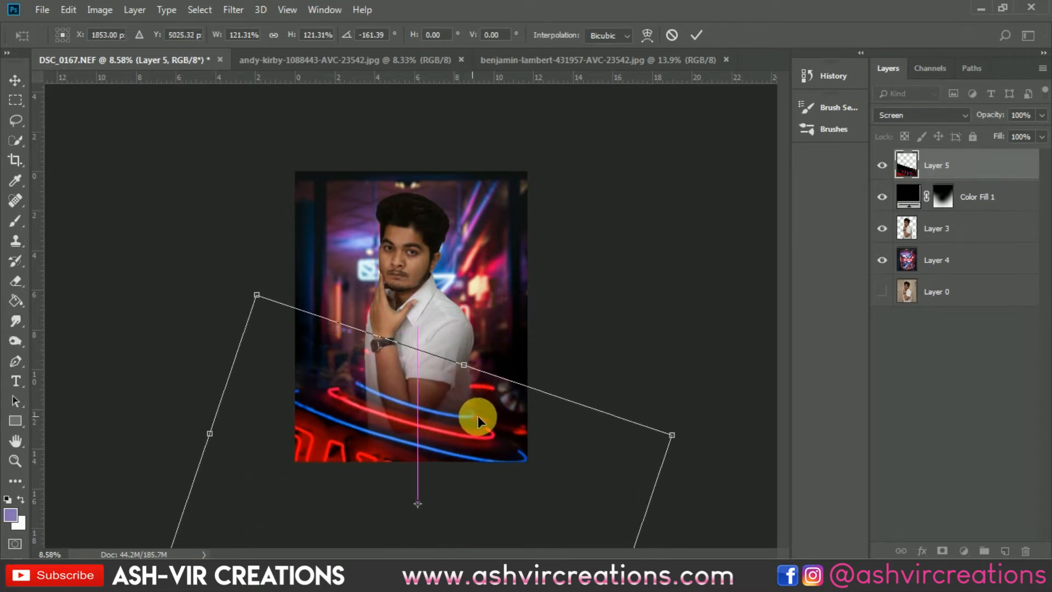
scroll(484, 433, up, 1)
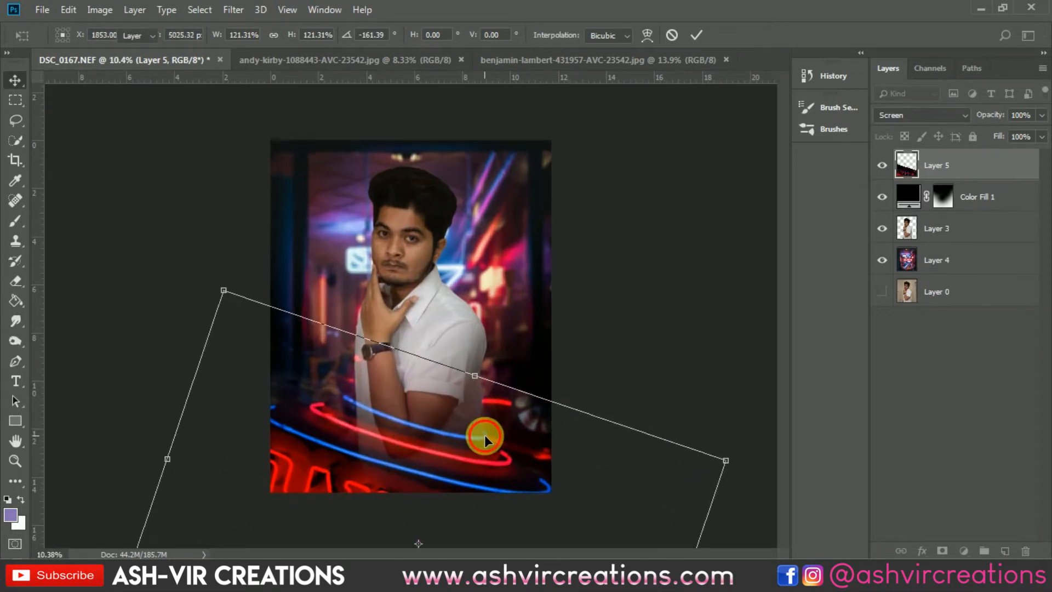
key(Return)
- Erase the casino layer's light spill over the man's wristwatch, forearm and shirt
scroll(478, 476, up, 2)
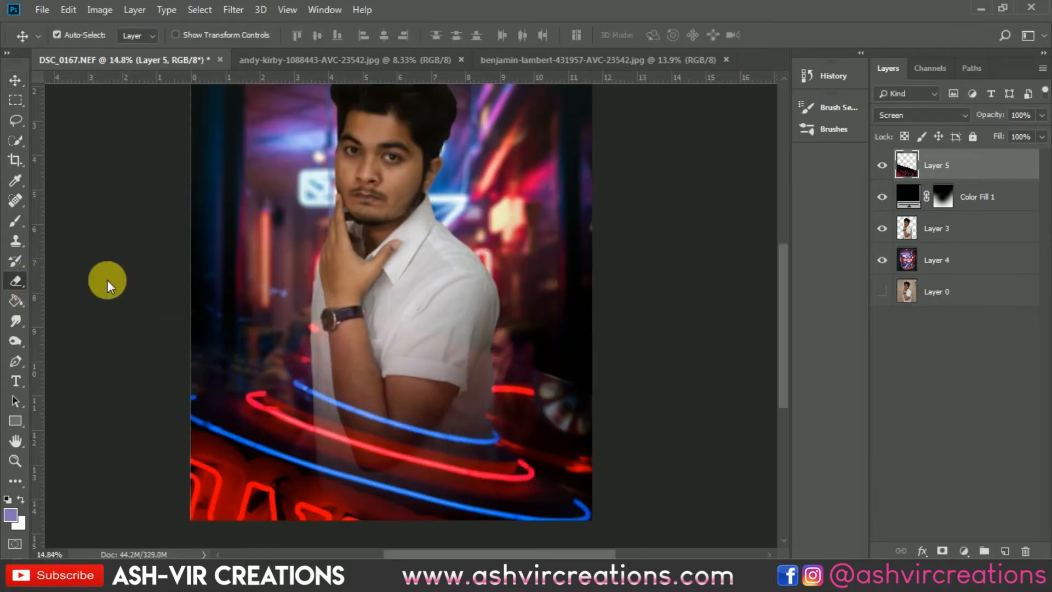
key(e)
mouse_move(390, 310)
mouse_down()
mouse_move(603, 380)
mouse_move(345, 319)
mouse_up()
mouse_move(413, 345)
mouse_down()
mouse_move(301, 331)
mouse_move(202, 277)
mouse_move(474, 341)
mouse_up()
key(v)
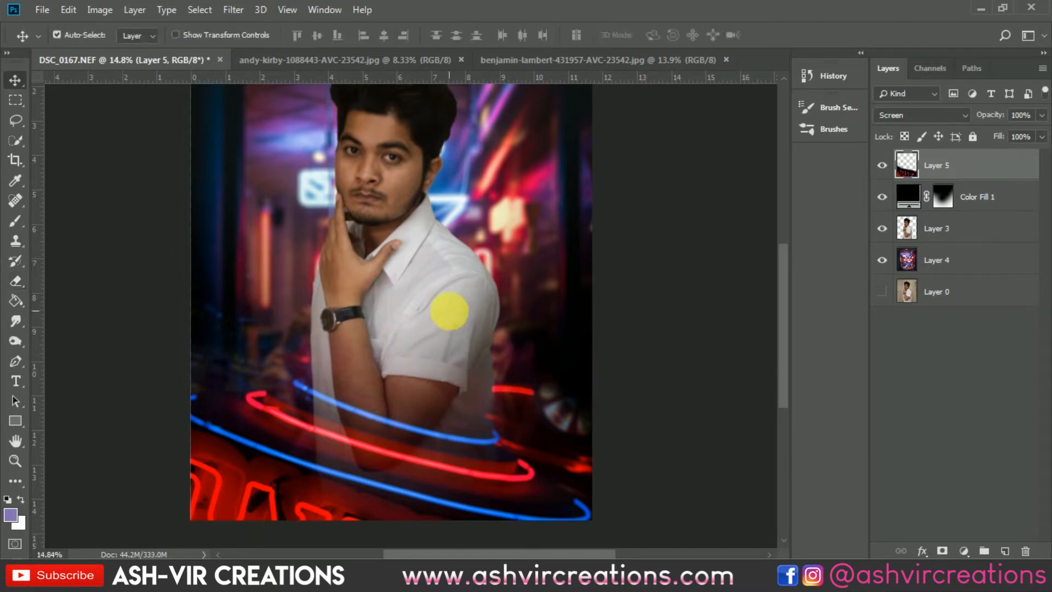
- Soften the casino layer with a Box Blur of 11 pixels radius
click(233, 10)
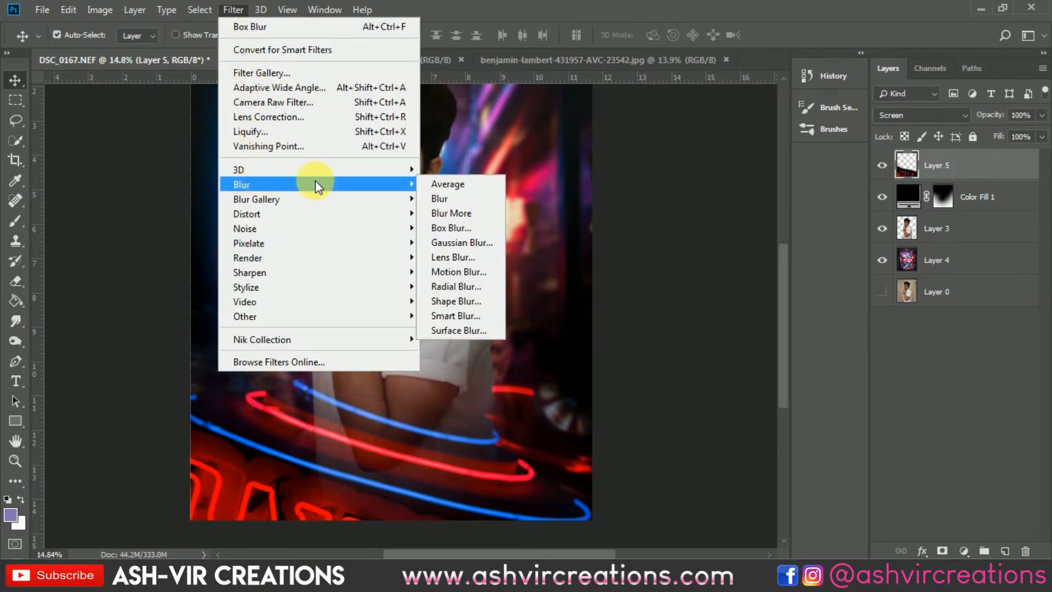
mouse_move(414, 187)
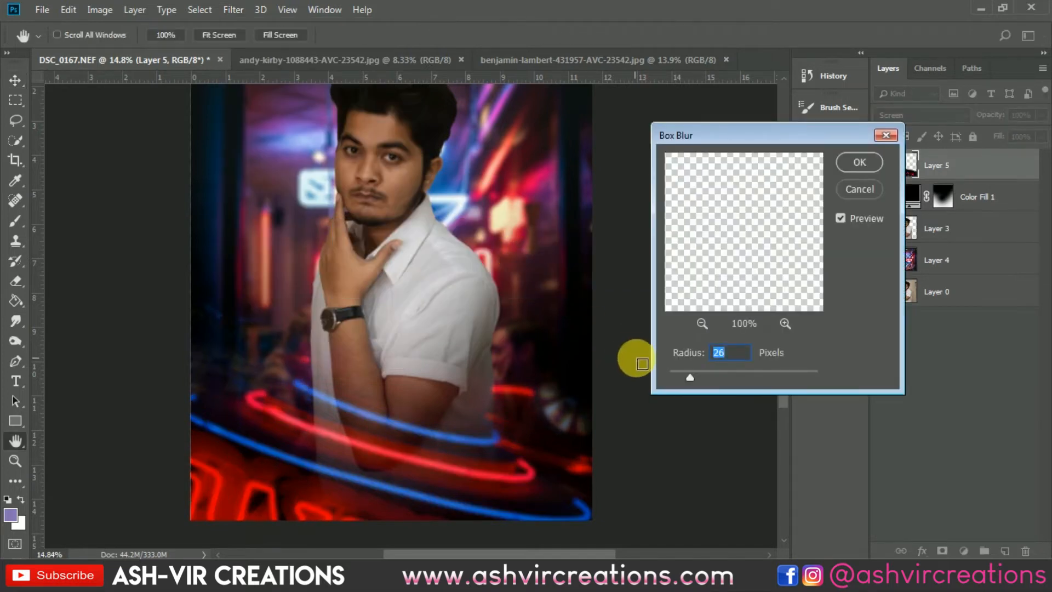
mouse_move(677, 369)
mouse_down()
mouse_move(666, 372)
mouse_move(713, 380)
mouse_move(665, 372)
mouse_move(679, 376)
mouse_up()
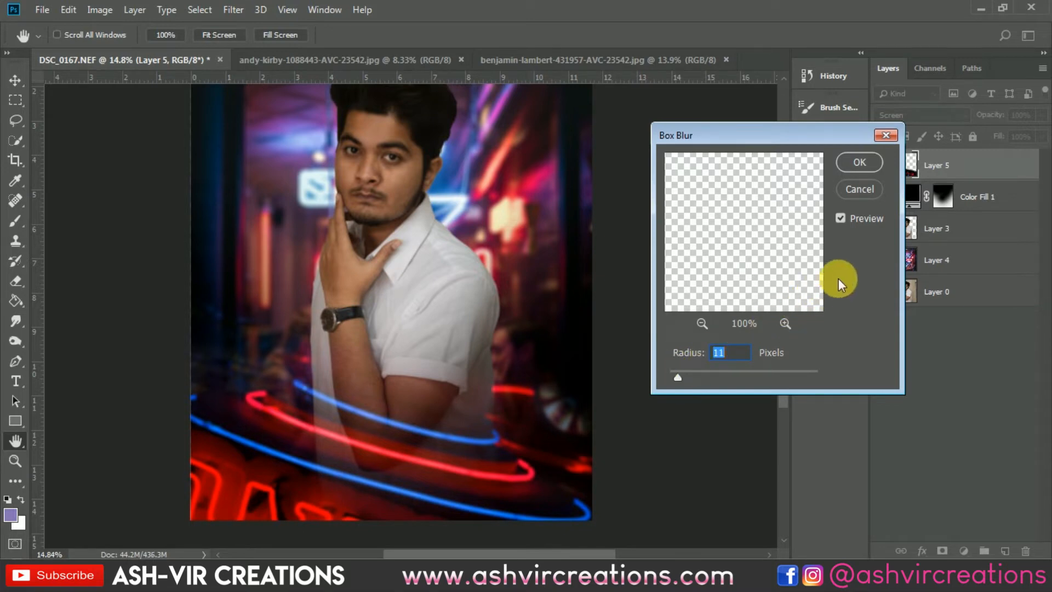
click(858, 161)
key(v)
scroll(564, 322, down, 3)
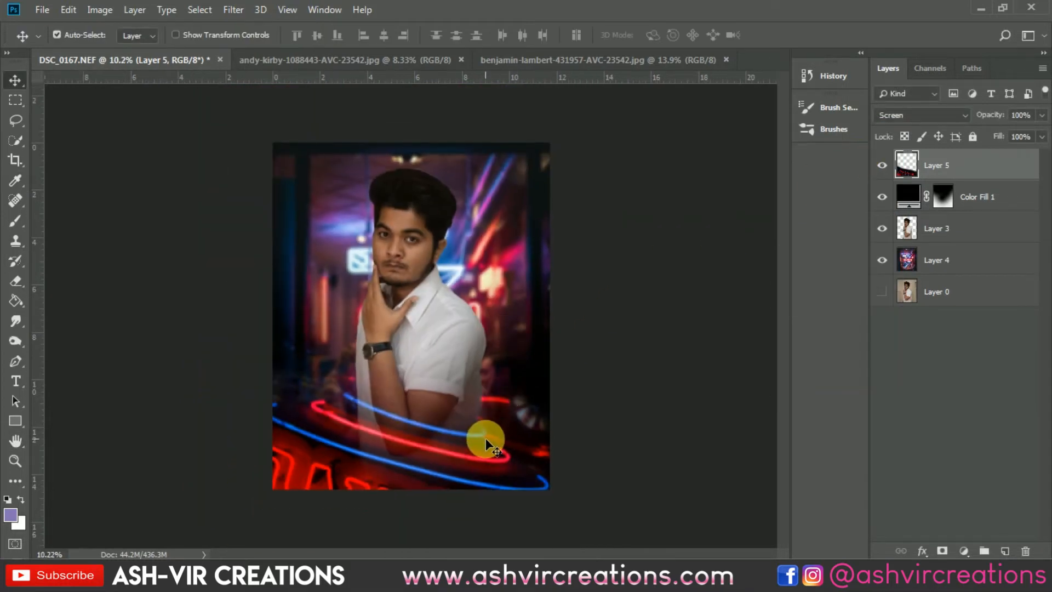
drag(485, 439, 489, 438)
scroll(489, 438, down, 2)
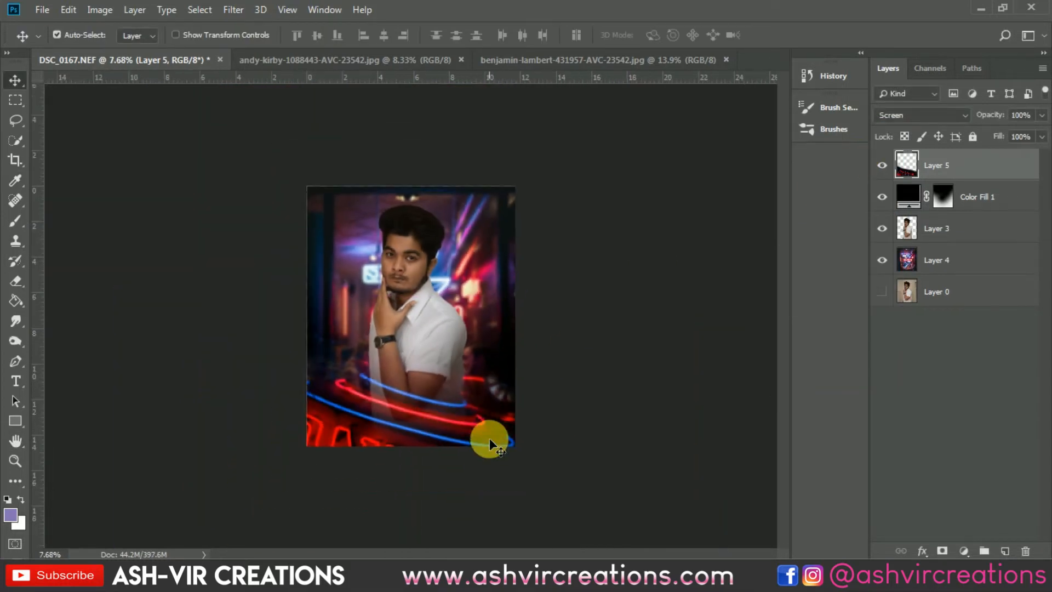
scroll(489, 437, up, 4)
scroll(491, 430, up, 1)
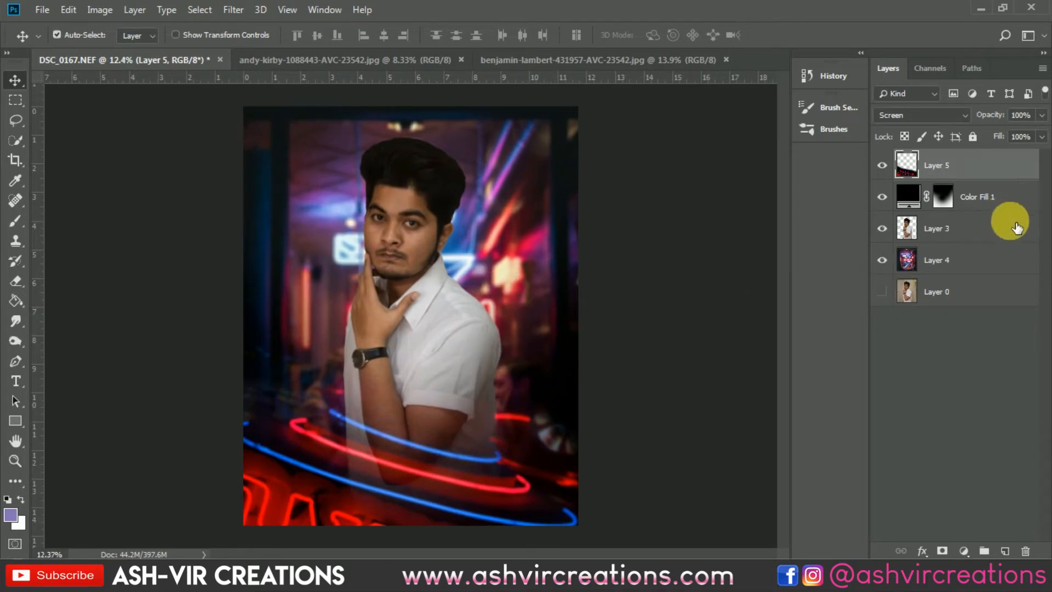
- Duplicate the neon background Layer 4, place the copy above all other layers and blend it with Screen
click(965, 260)
right_click(960, 261)
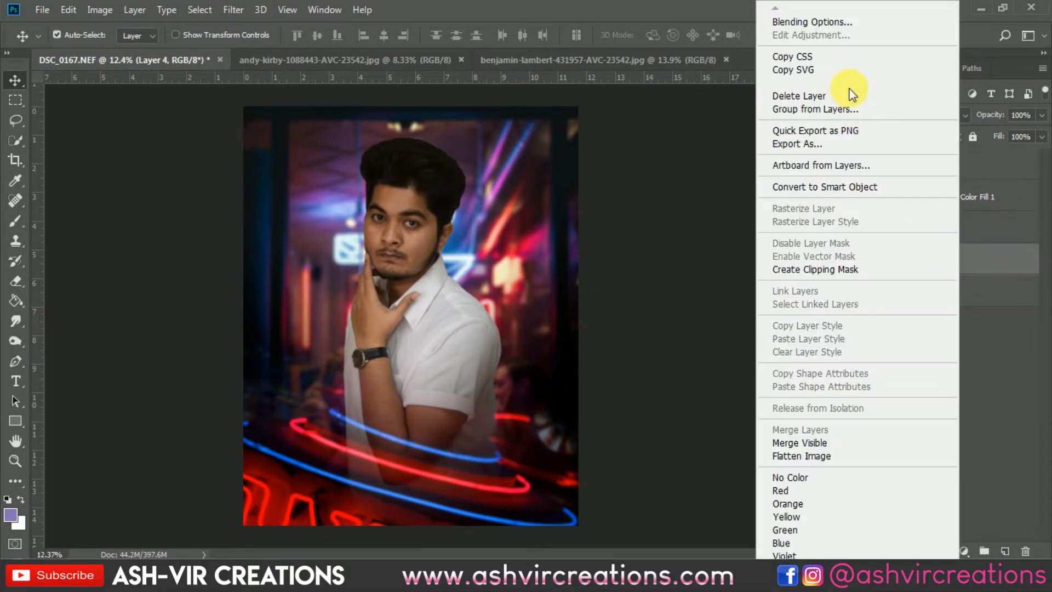
click(848, 84)
click(652, 153)
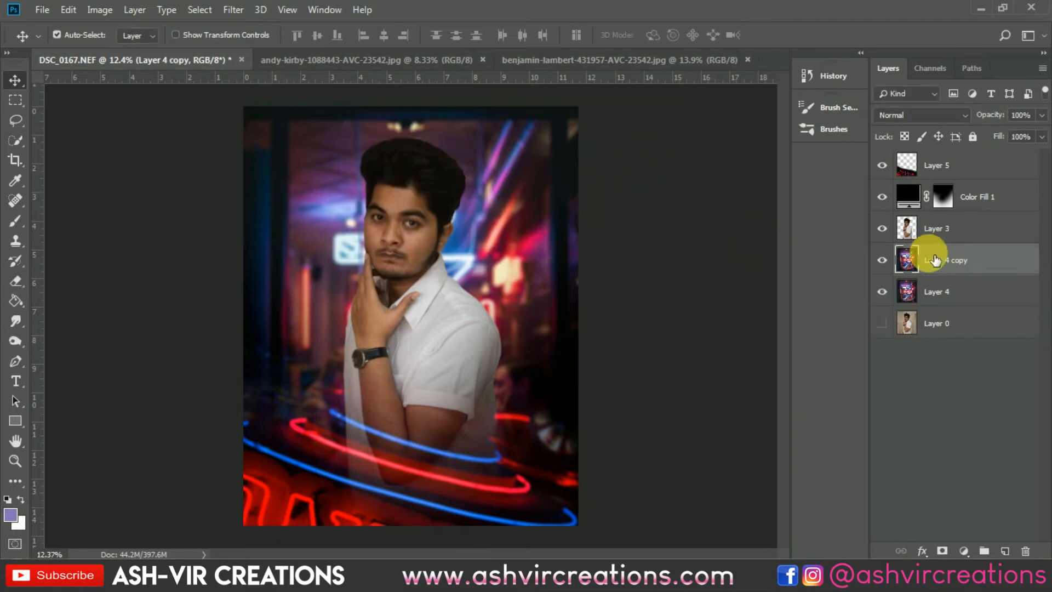
drag(933, 253, 940, 160)
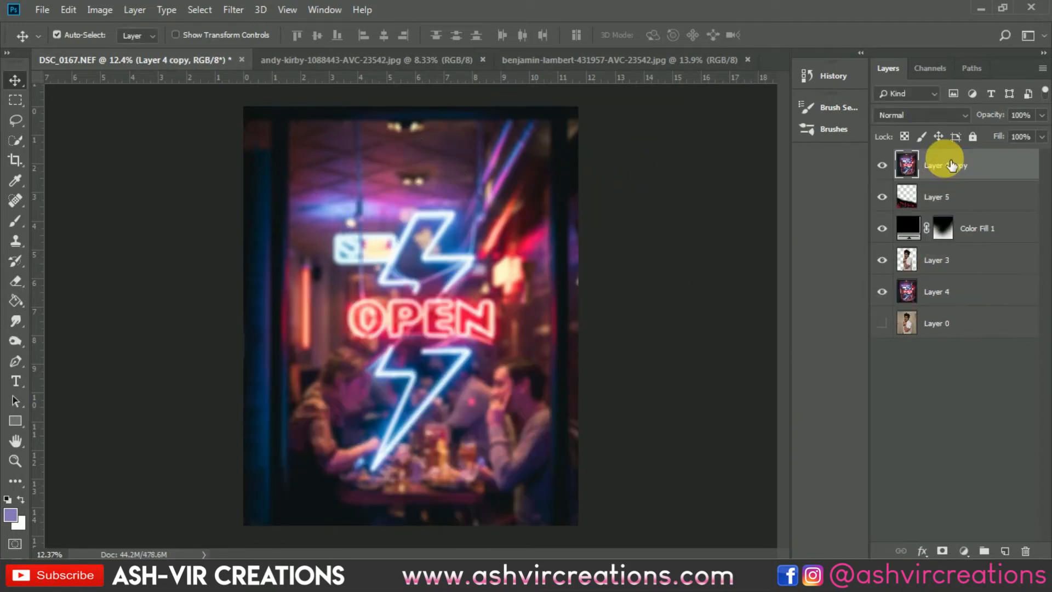
click(920, 119)
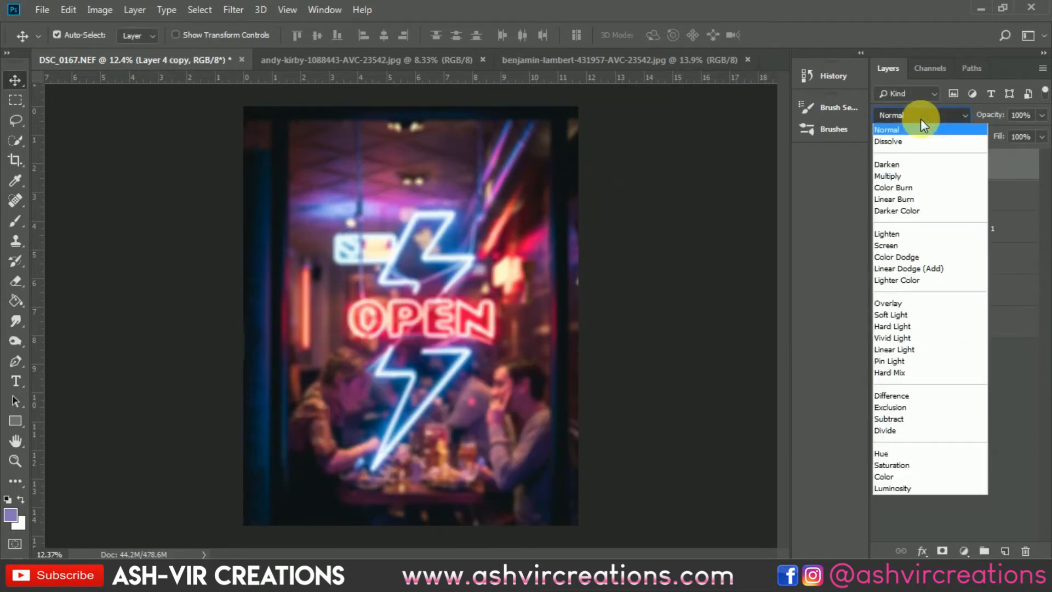
click(908, 242)
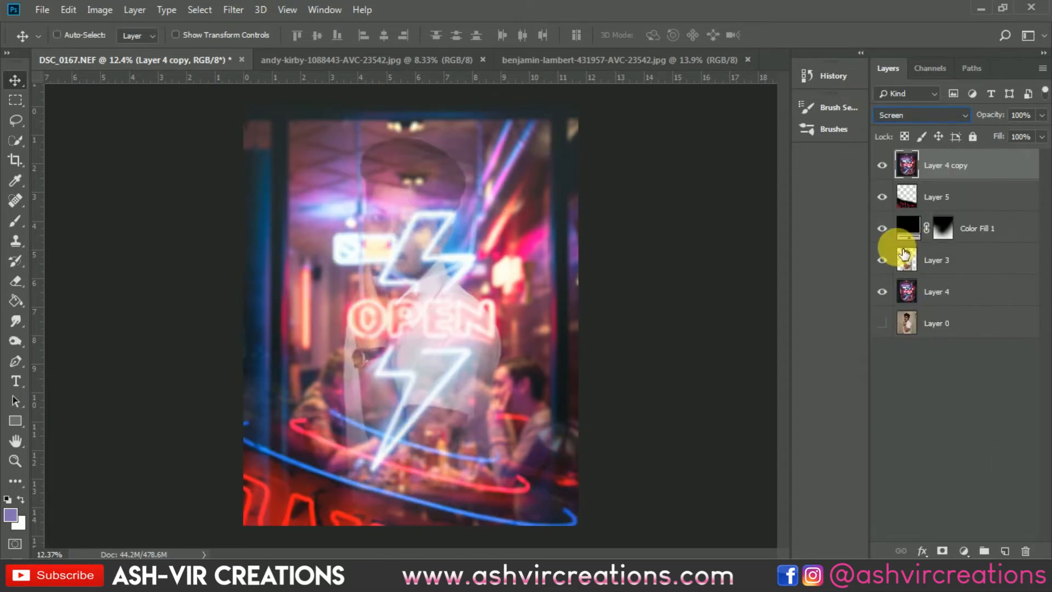
- Darken the background copy's shadows with Levels, setting the black input level to 22
key(ctrl+l)
drag(710, 338, 722, 336)
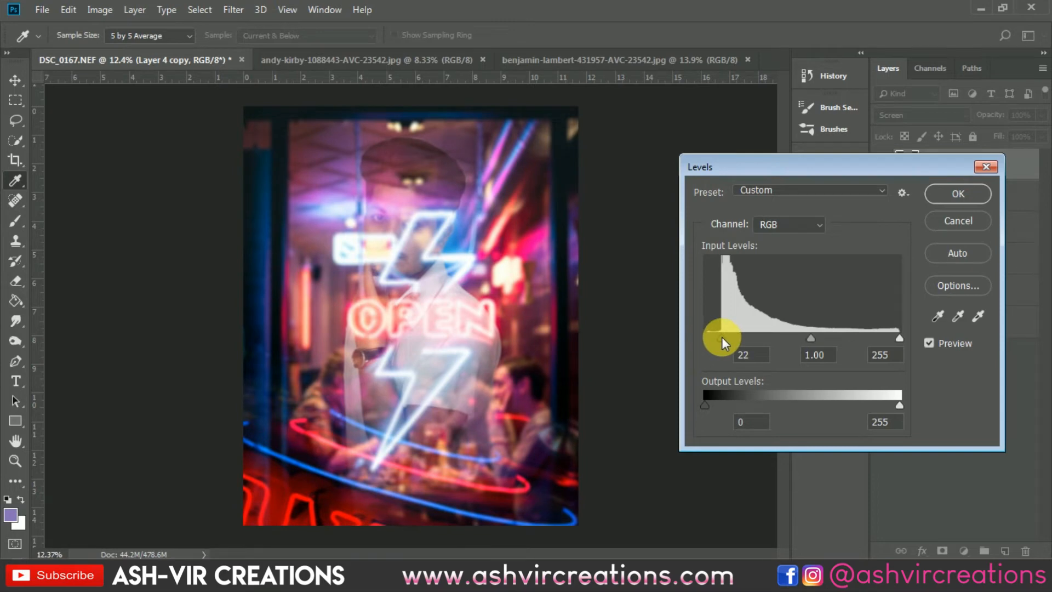
click(943, 197)
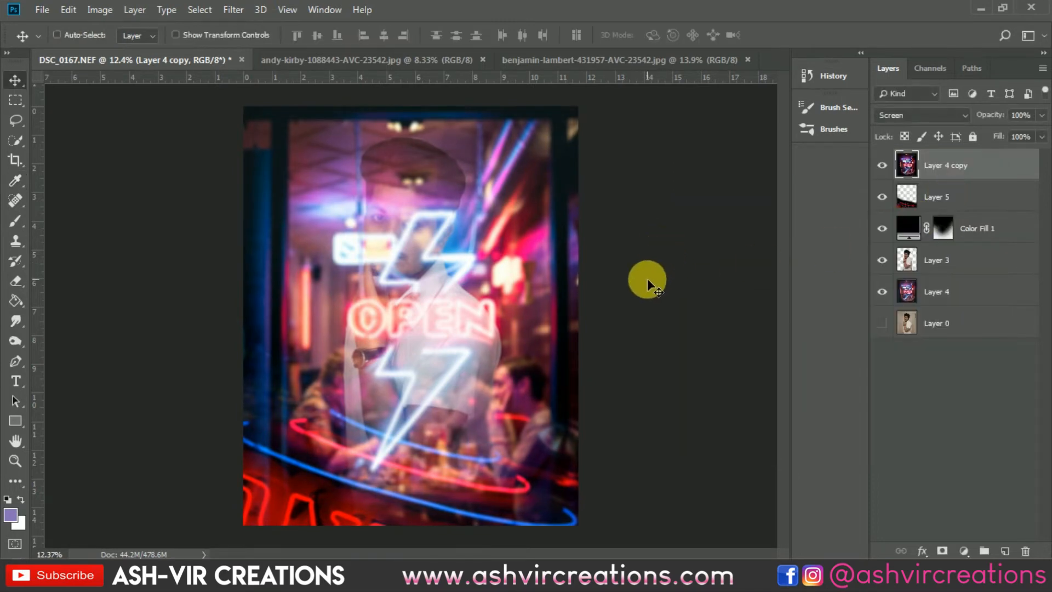
- Rotate the background copy with Free Transform to about -153.8° and move it over the portrait's upper-left area
key(ctrl+t)
key(ctrl+0)
drag(685, 202, 87, 363)
scroll(360, 202, up, 4)
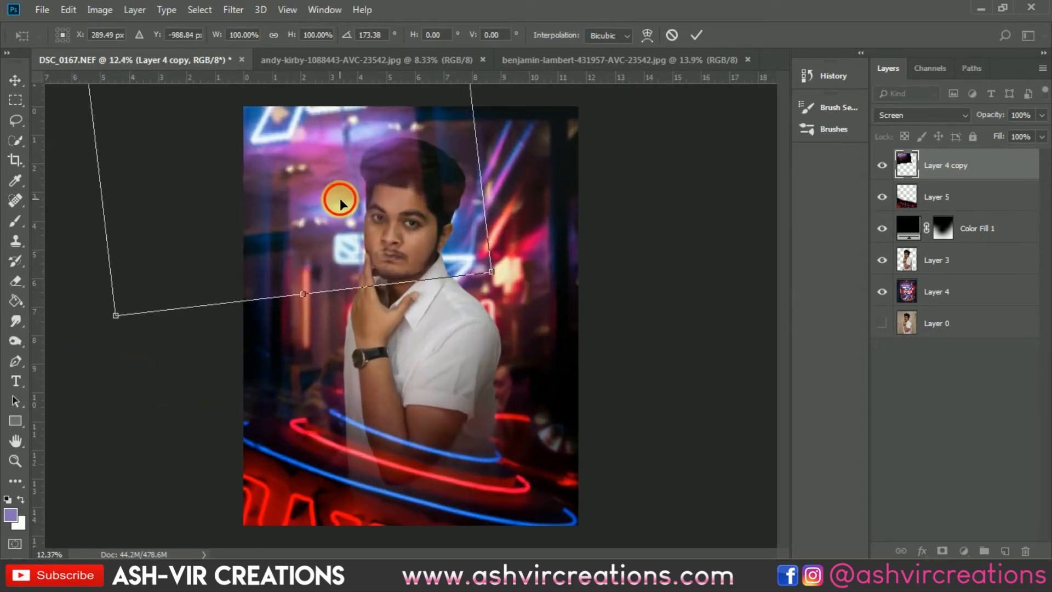
drag(340, 198, 428, 116)
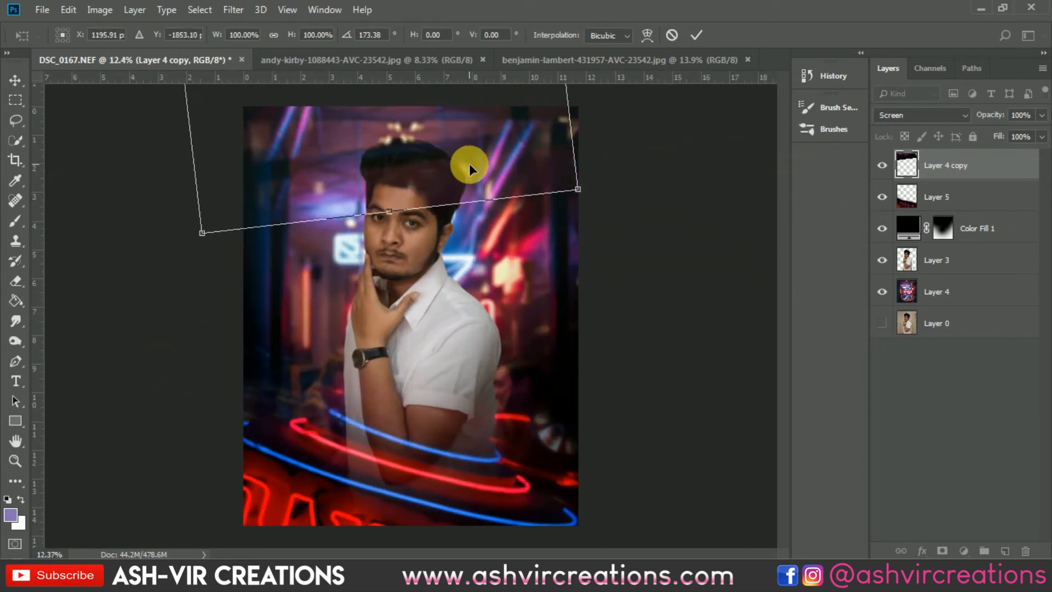
drag(701, 259, 487, 469)
drag(362, 131, 342, 360)
scroll(406, 334, down, 4)
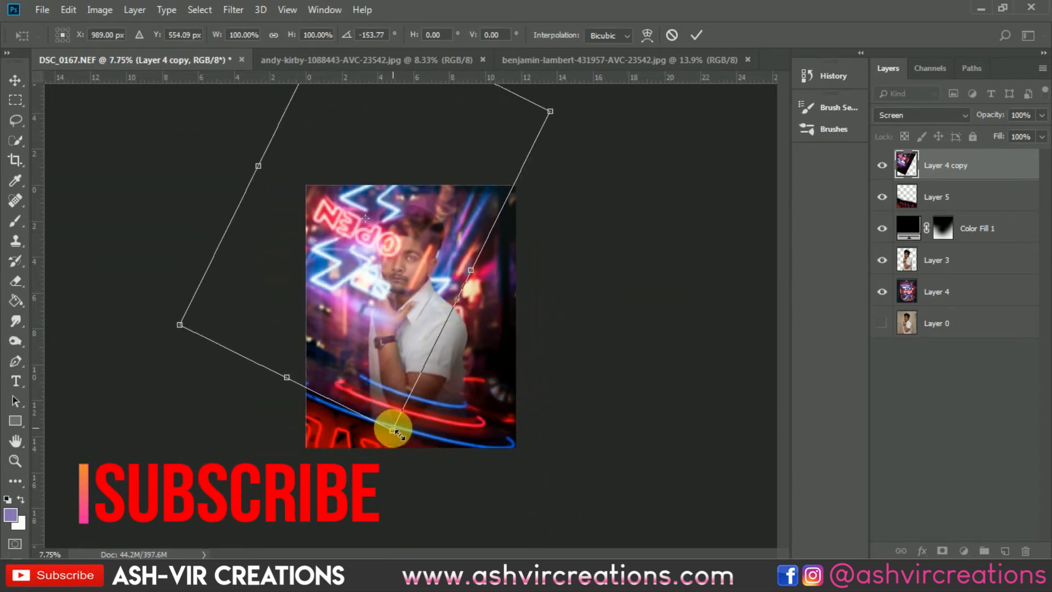
- Enlarge the background copy to about 146.5%, shift its light streaks toward the upper-left corner, and apply the transform
drag(392, 429, 365, 542)
drag(446, 270, 387, 188)
scroll(389, 218, up, 2)
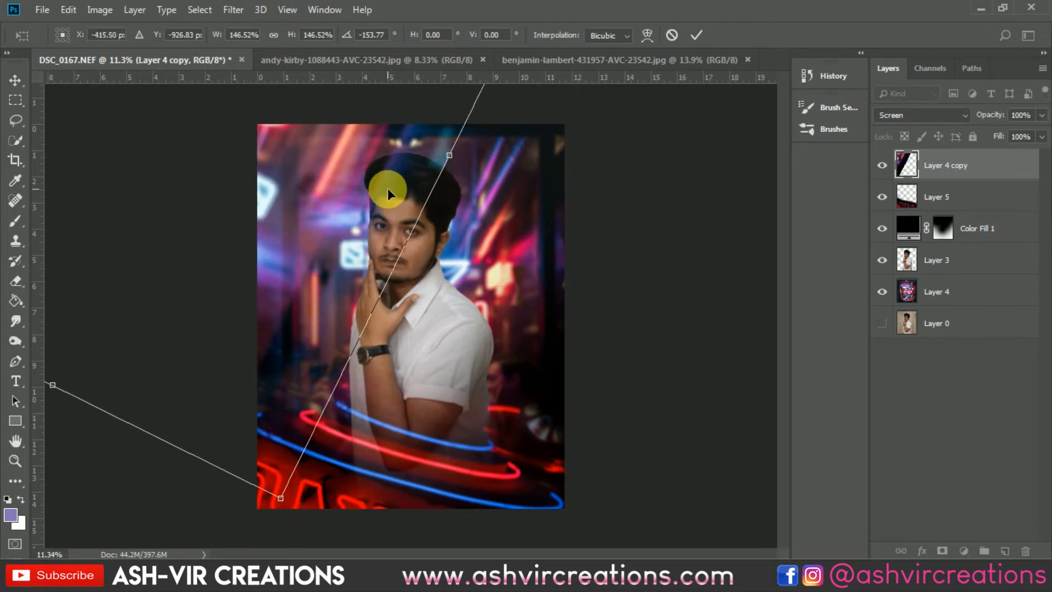
key(Return)
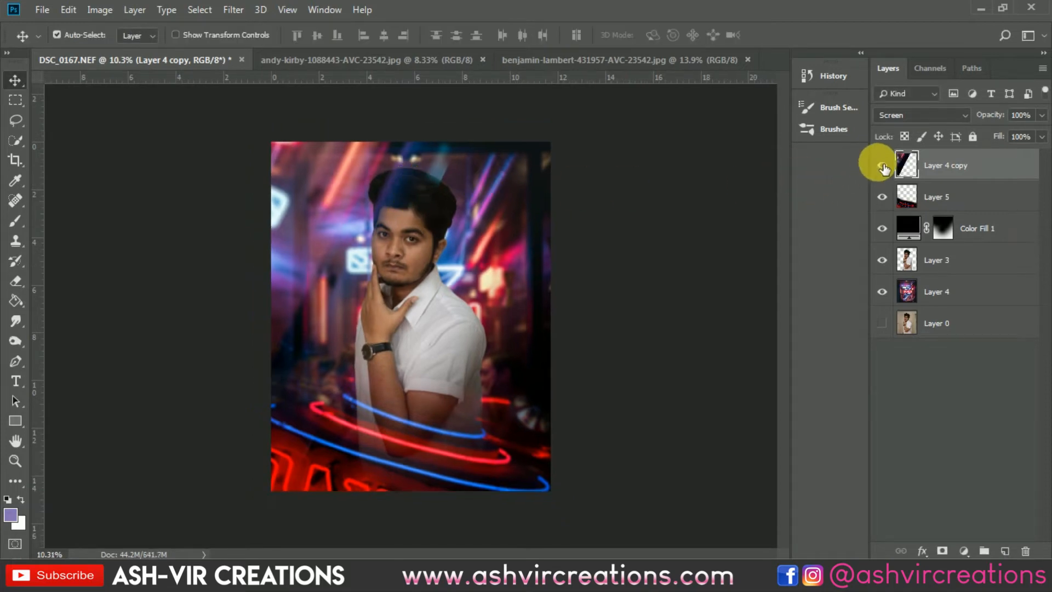
- Compare the composite with and without the background copy, and examine its light streaks around the man's head
click(883, 166)
click(882, 166)
click(883, 166)
click(883, 166)
click(883, 166)
click(883, 166)
scroll(337, 181, up, 3)
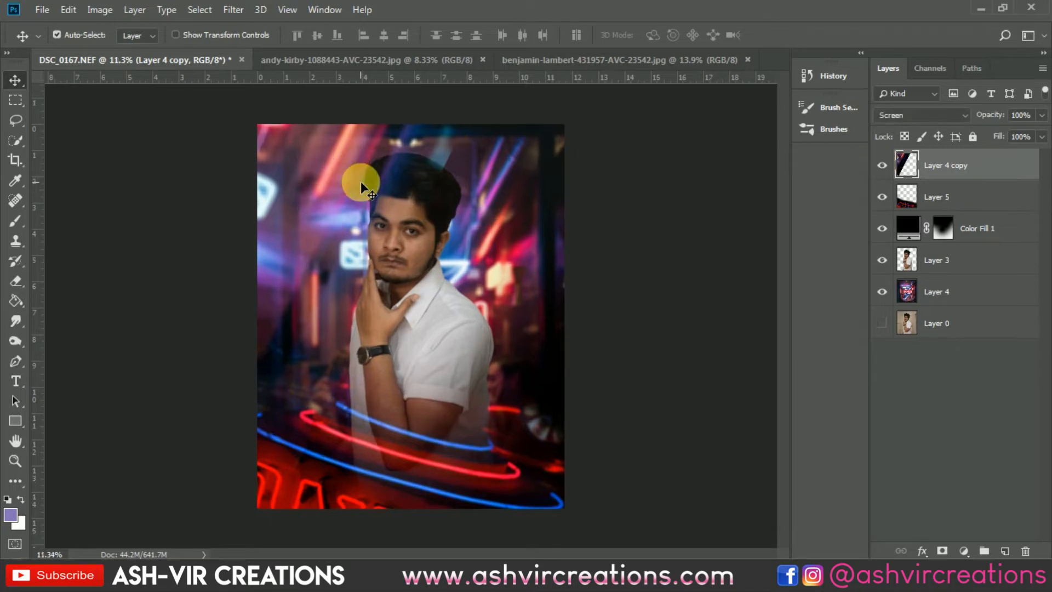
scroll(457, 274, down, 1)
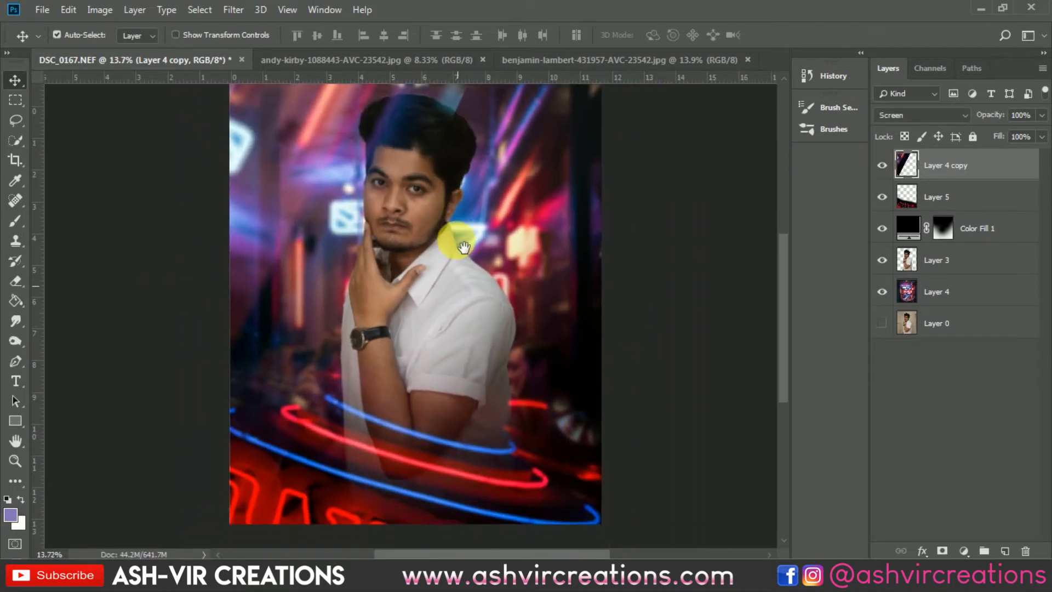
scroll(458, 241, down, 3)
- Rotate the background copy a further 14.7° or so, reposition its light streaks above the man's head, and apply the transform
key(ctrl+t)
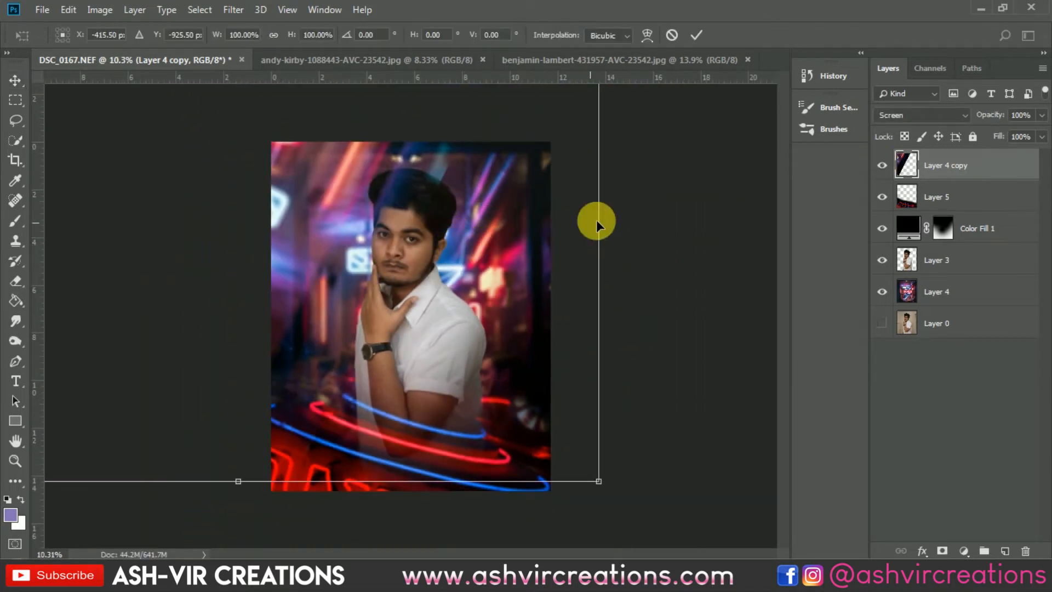
drag(599, 218, 639, 294)
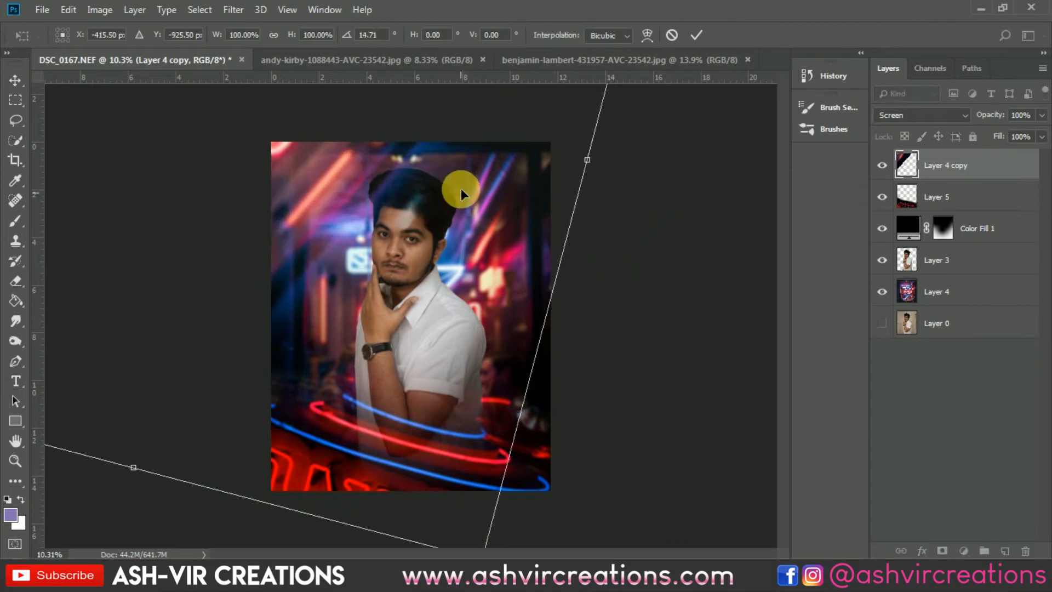
drag(461, 189, 504, 166)
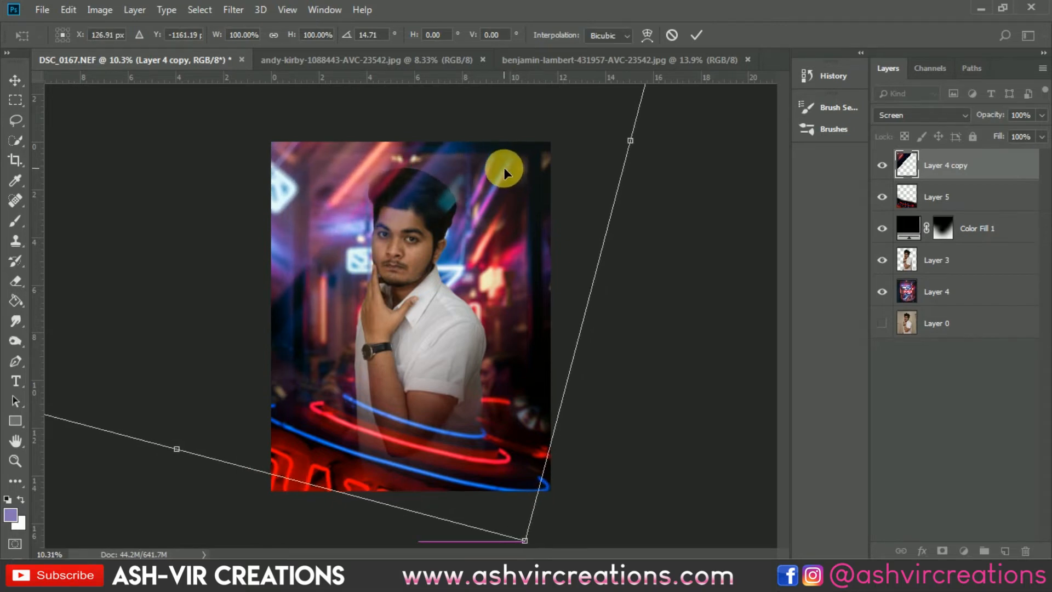
drag(404, 179, 401, 169)
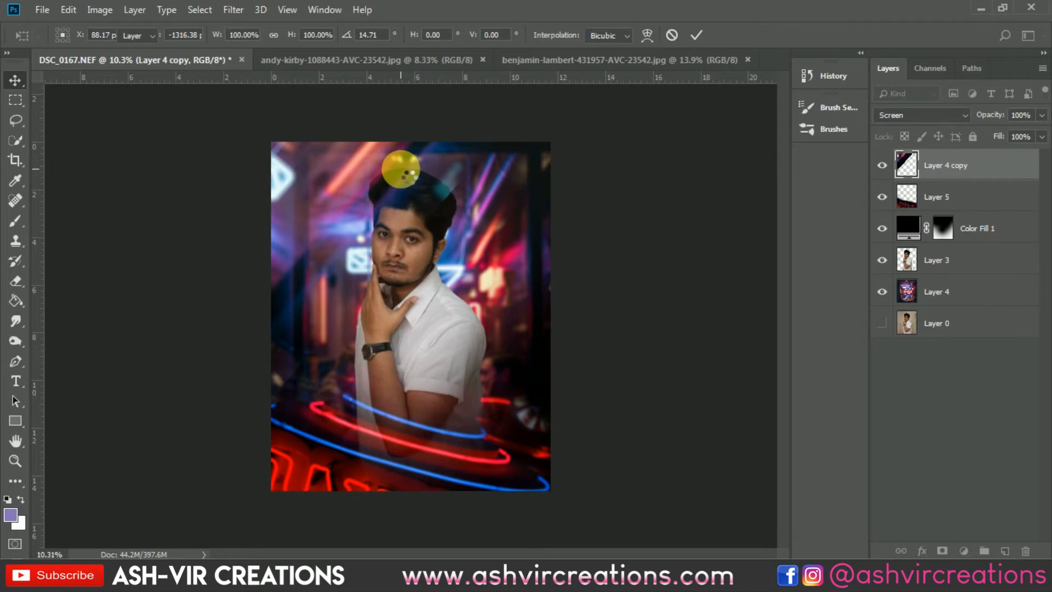
key(Return)
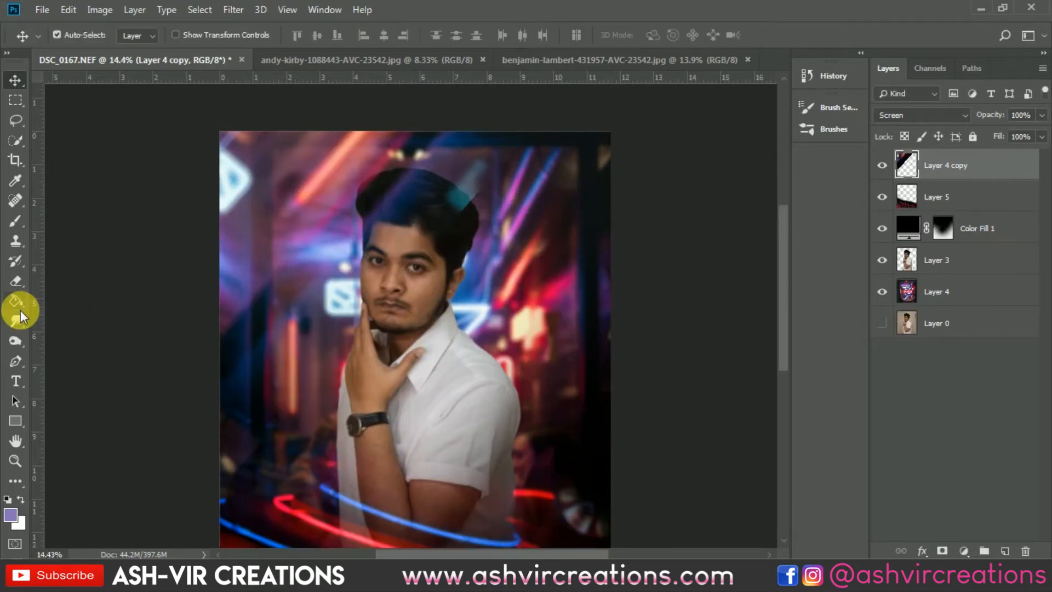
- Erase the background copy's light spill over the side of the man's hair and face with a soft 511 px Eraser
click(18, 287)
mouse_move(403, 234)
mouse_down()
mouse_move(465, 230)
mouse_move(498, 211)
mouse_move(512, 183)
mouse_move(362, 404)
mouse_move(335, 417)
mouse_move(214, 558)
mouse_move(305, 502)
mouse_move(435, 330)
mouse_up()
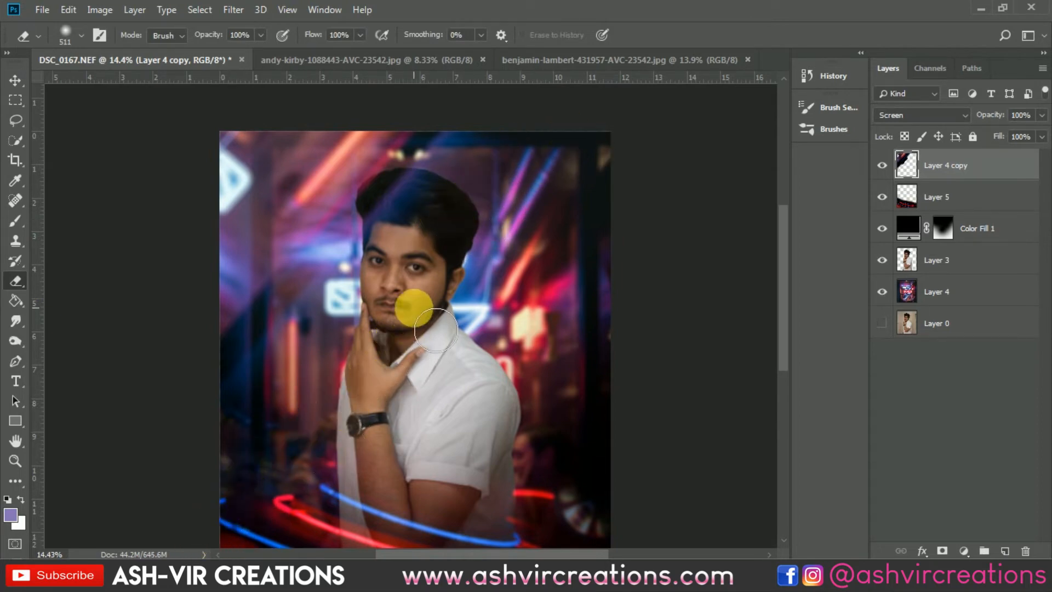
key(v)
scroll(414, 307, down, 2)
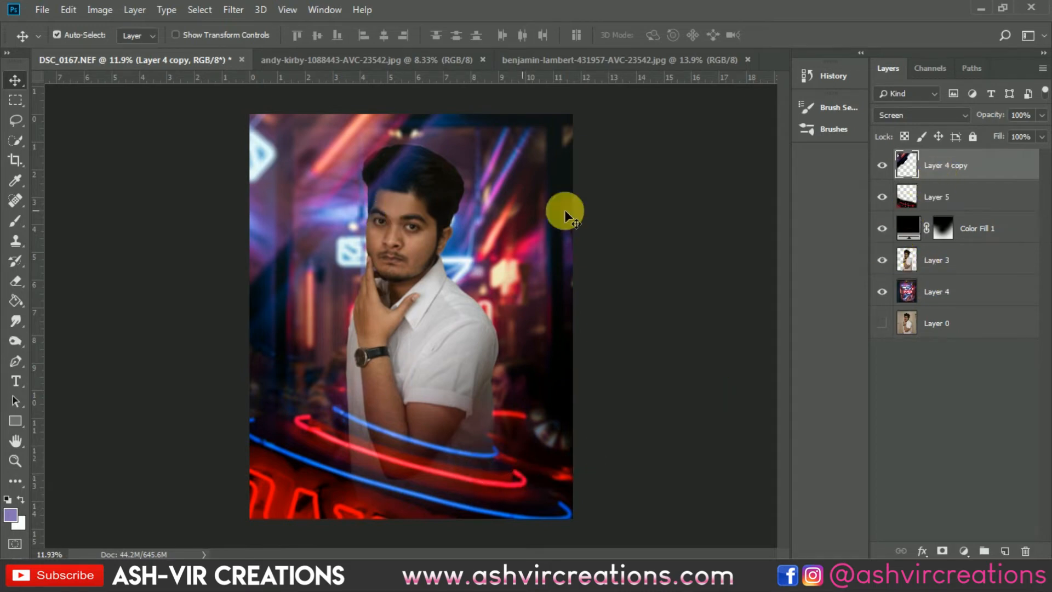
- Duplicate the Layer 4 copy light-streak layer within the same document
right_click(963, 165)
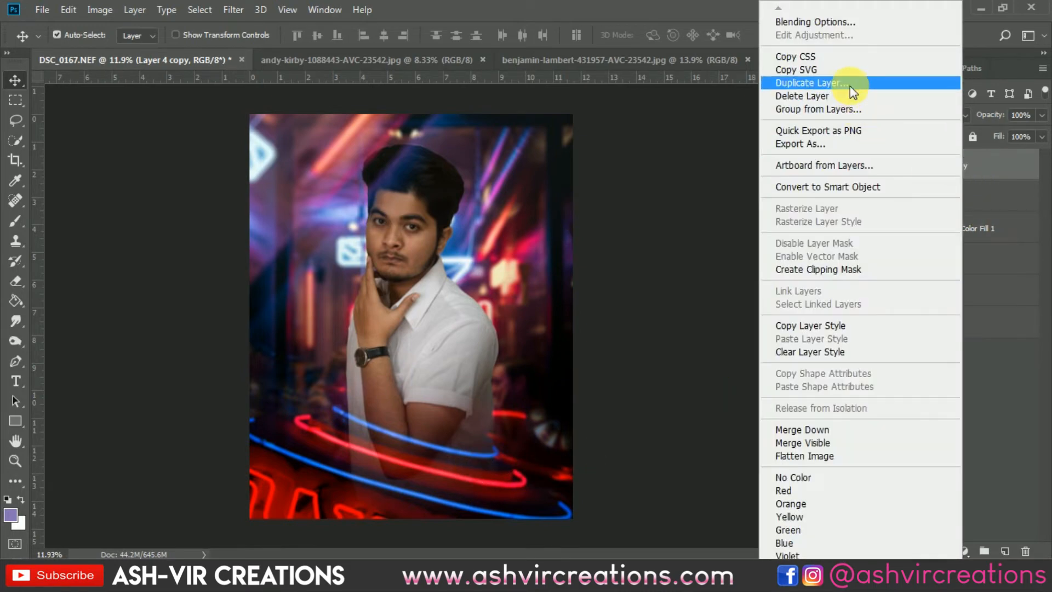
click(850, 83)
click(666, 147)
- Rotate the new streak copy with Free Transform to about 169.7° and move its streaks toward the image's lower-right area
scroll(565, 235, down, 2)
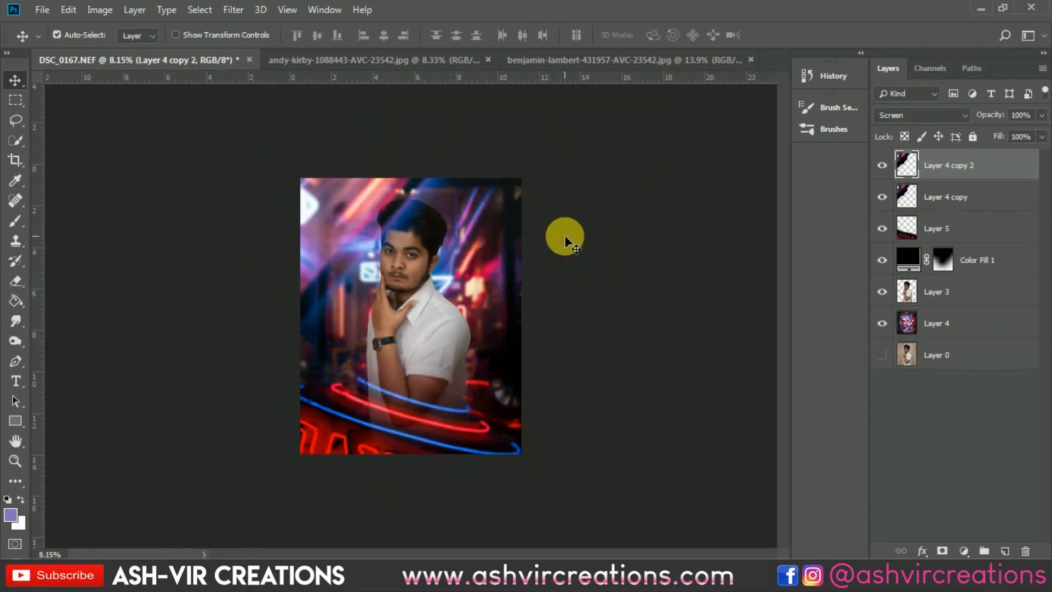
key(ctrl+t)
drag(347, 252, 382, 270)
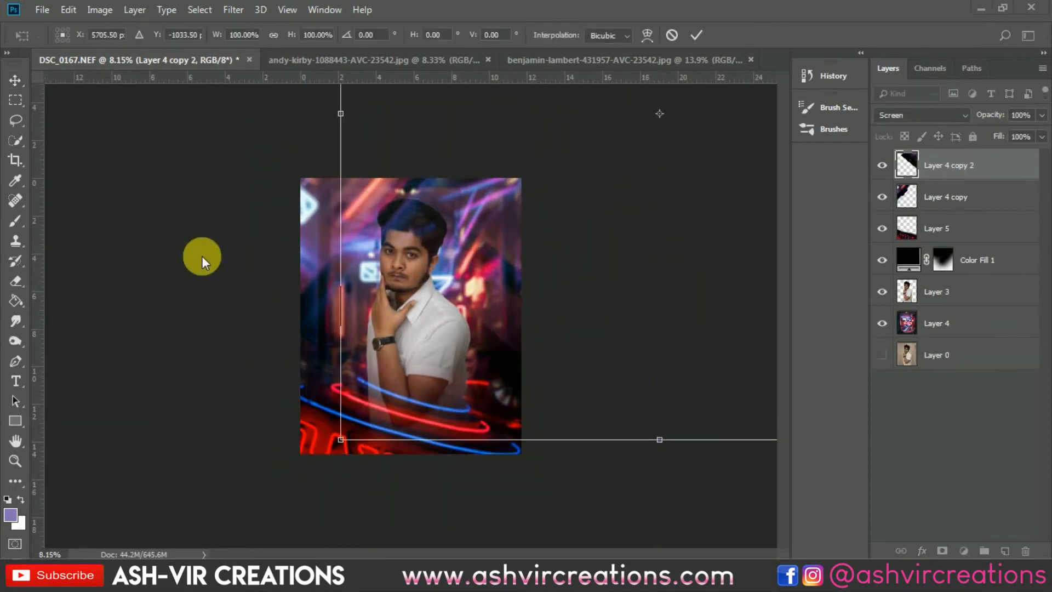
drag(296, 439, 216, 71)
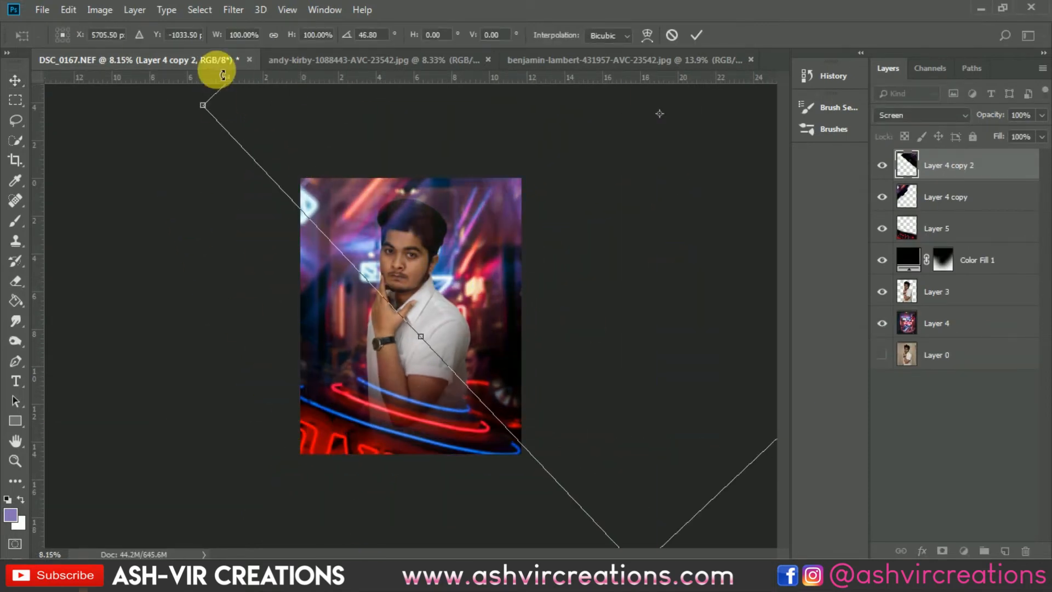
drag(599, 235, 665, 440)
drag(271, 431, 549, 73)
drag(494, 363, 458, 411)
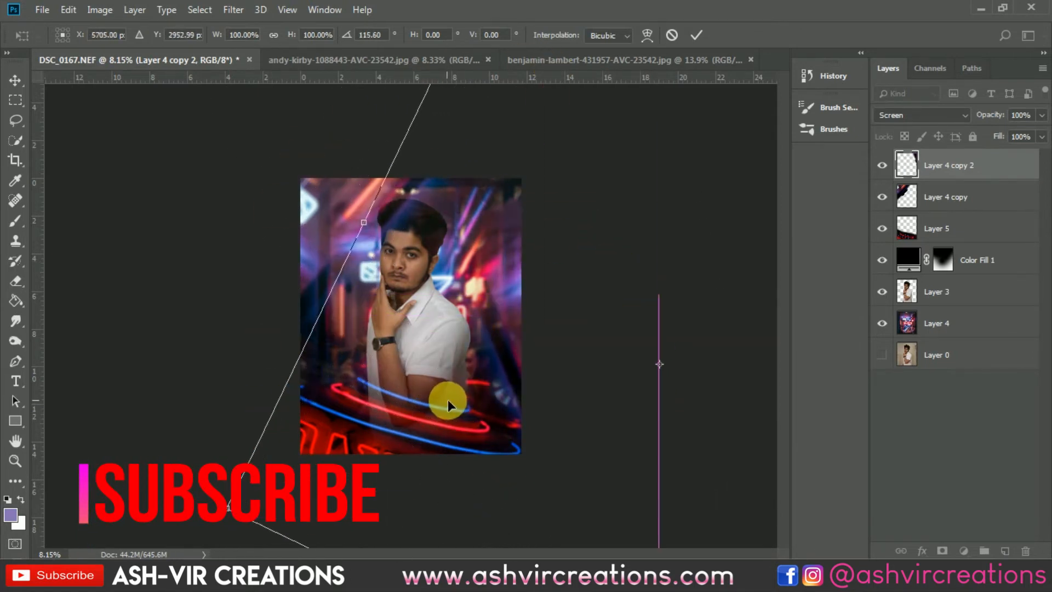
drag(110, 366, 505, 156)
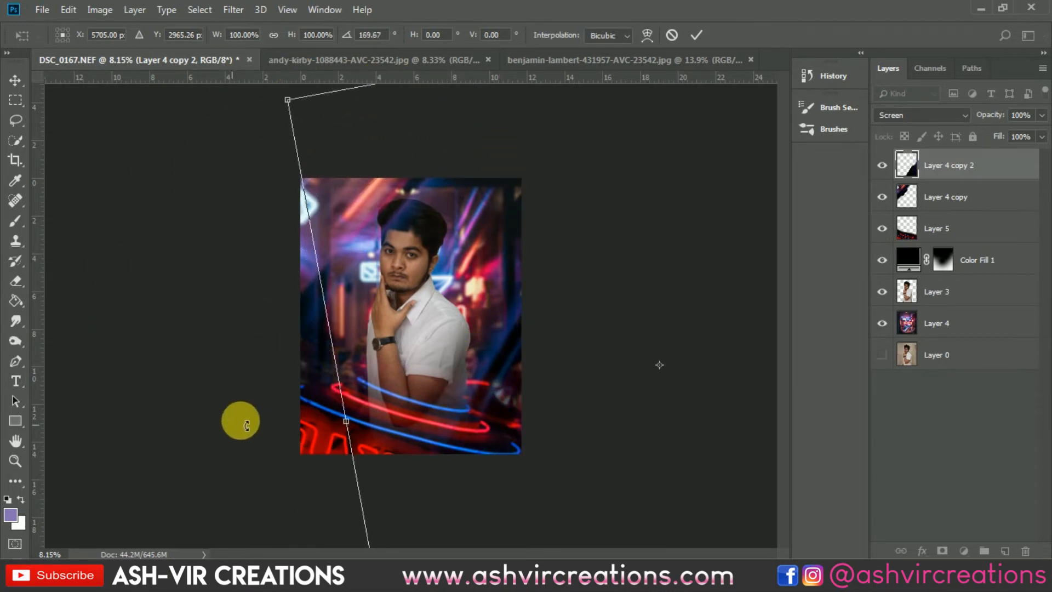
- Fine-tune the streak copy's rotation to about 177.6°, reposition it over the lower-right corner, and apply the transform
drag(243, 427, 243, 371)
mouse_move(597, 407)
mouse_down()
mouse_move(617, 395)
mouse_move(583, 411)
mouse_move(583, 433)
mouse_move(556, 443)
mouse_move(571, 397)
mouse_move(446, 404)
mouse_move(482, 422)
mouse_move(486, 407)
mouse_move(575, 430)
mouse_move(505, 423)
mouse_move(547, 416)
mouse_move(556, 384)
mouse_move(550, 390)
mouse_up()
key(ctrl+plus)
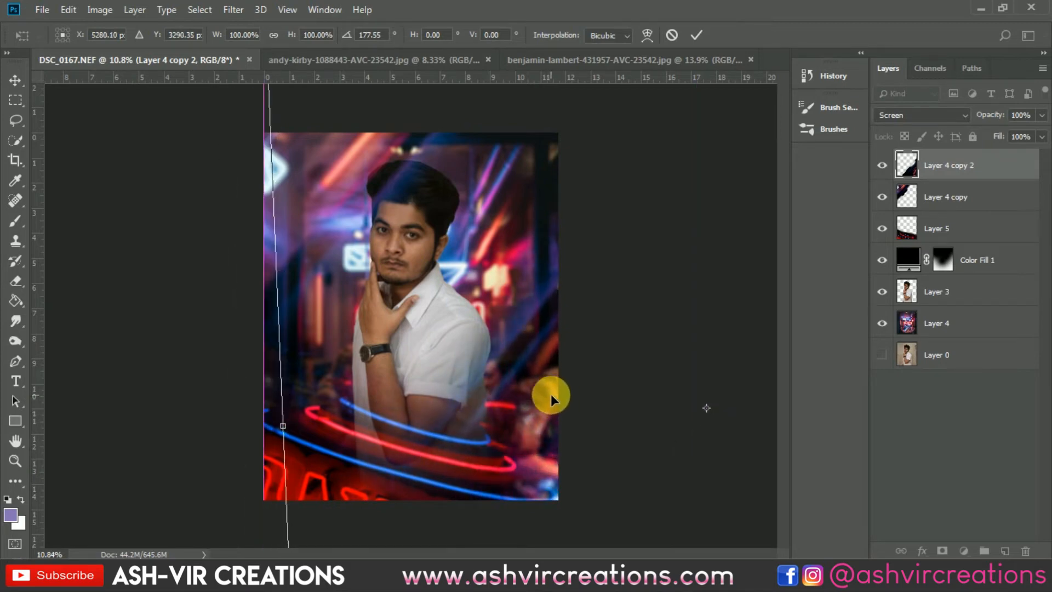
drag(546, 387, 541, 422)
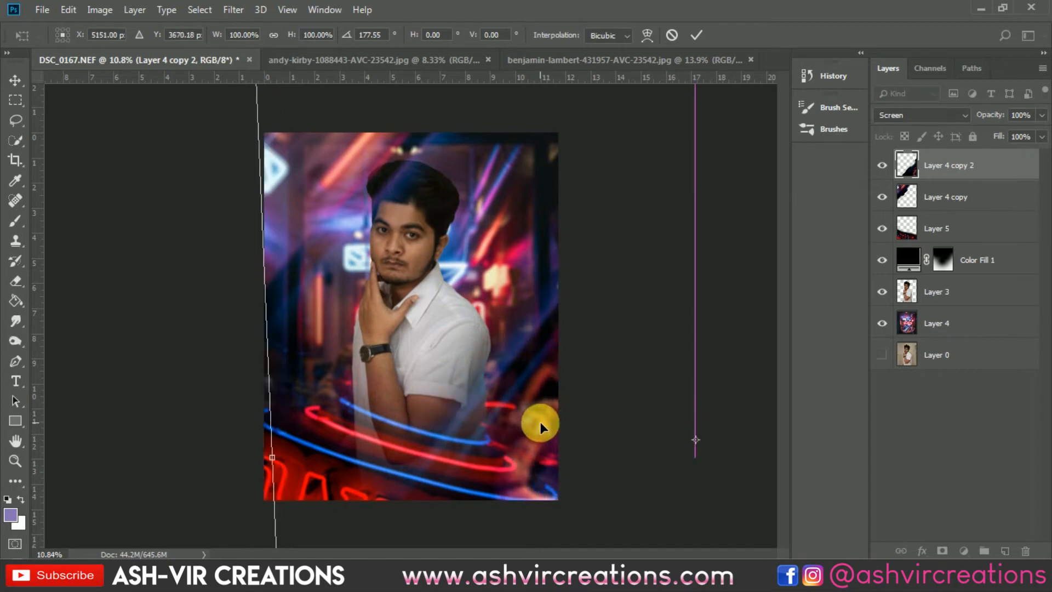
key(Return)
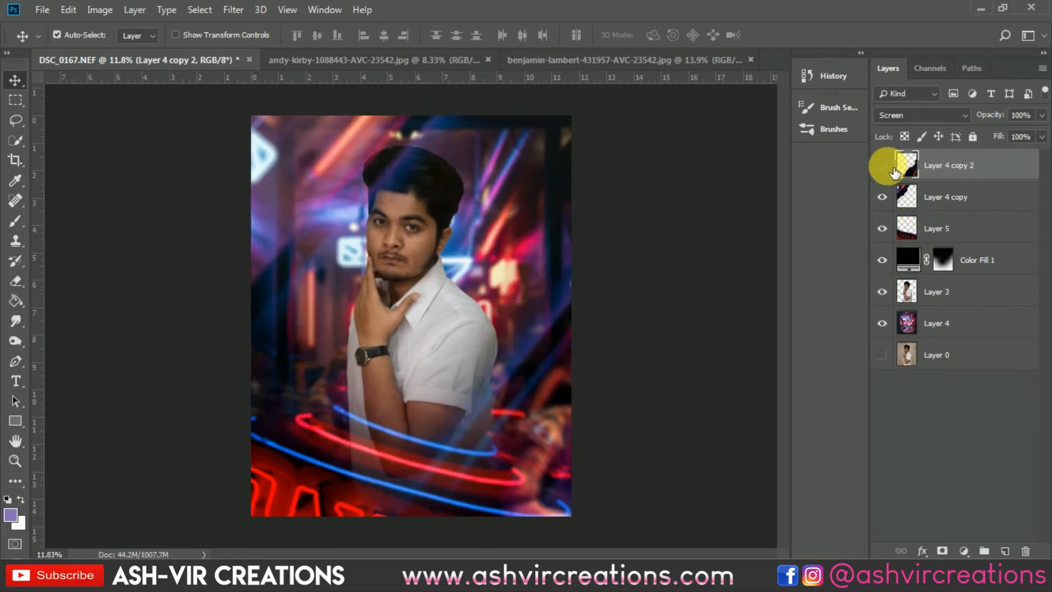
- Compare the composite with and without Layer 4 copy 2, and examine the overall image
click(883, 166)
click(882, 165)
click(882, 165)
click(882, 165)
scroll(540, 374, down, 2)
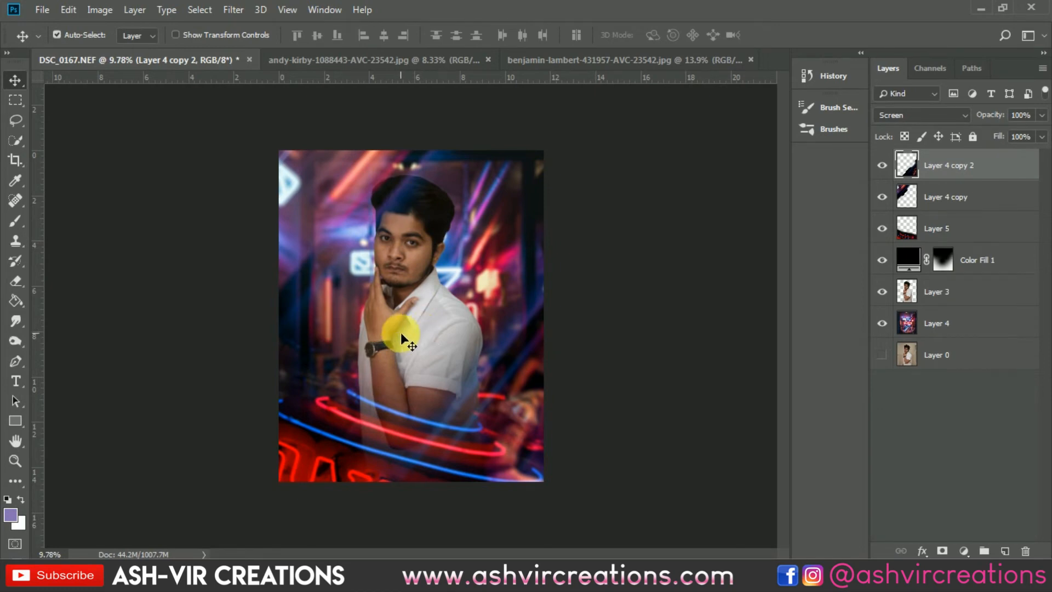
scroll(400, 332, up, 1)
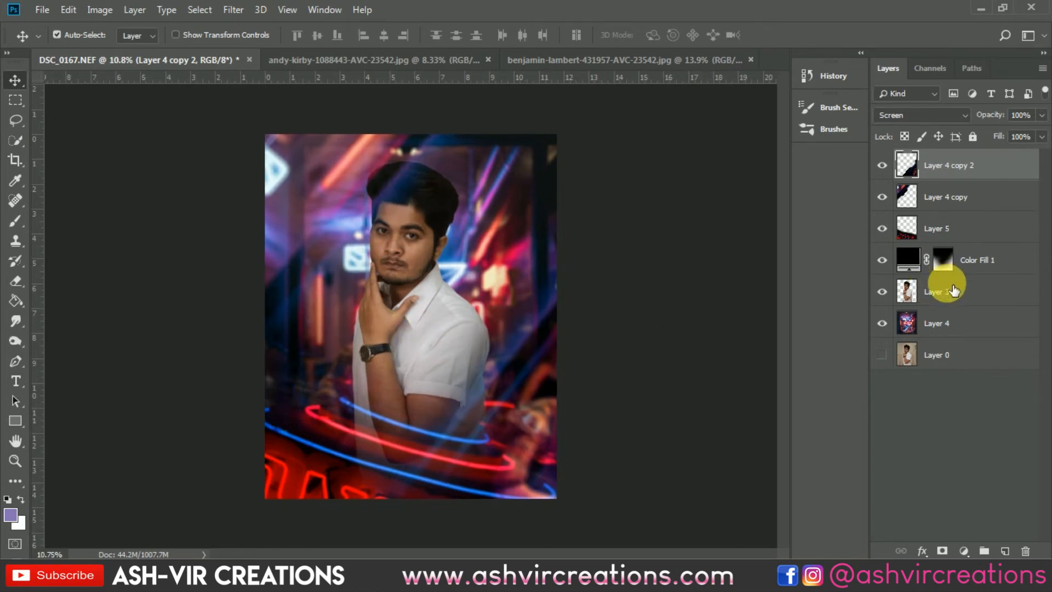
- Merge all layers from Layer 4 copy 2 down to Layer 4, leaving the hidden Layer 0 separate
shift+click(954, 323)
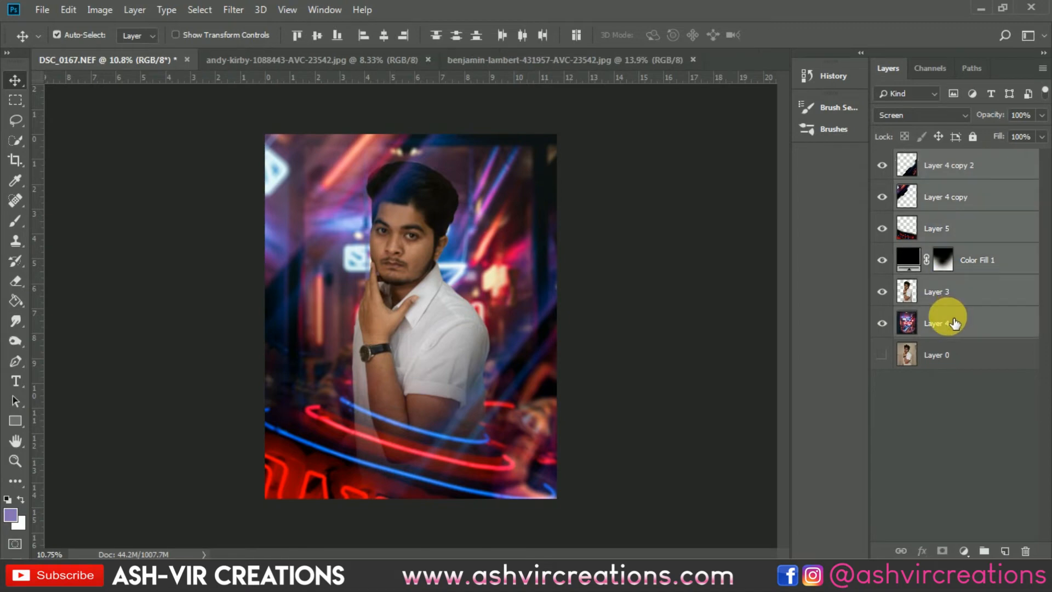
right_click(946, 317)
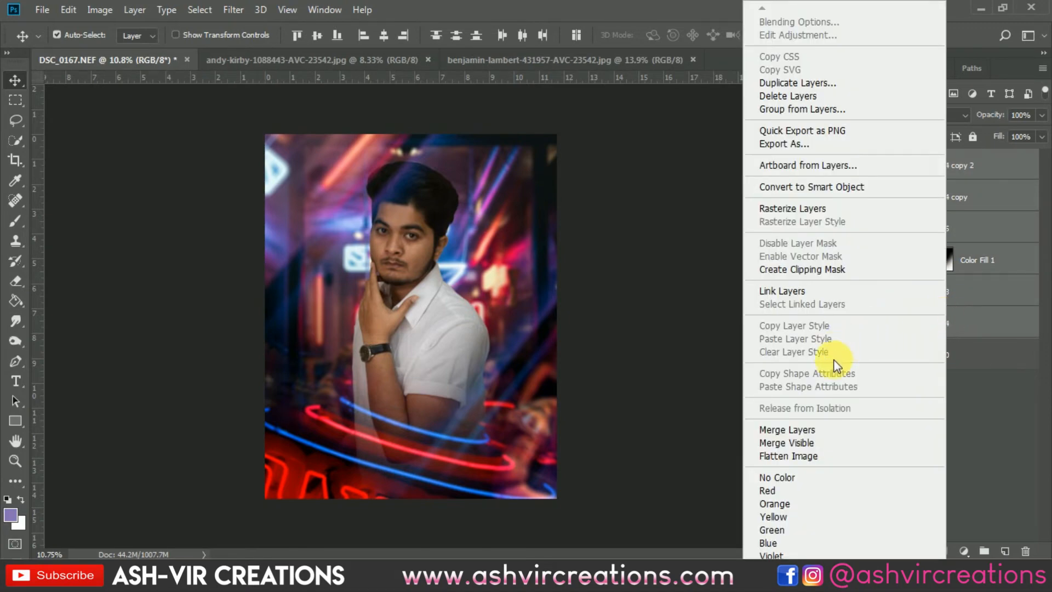
click(821, 434)
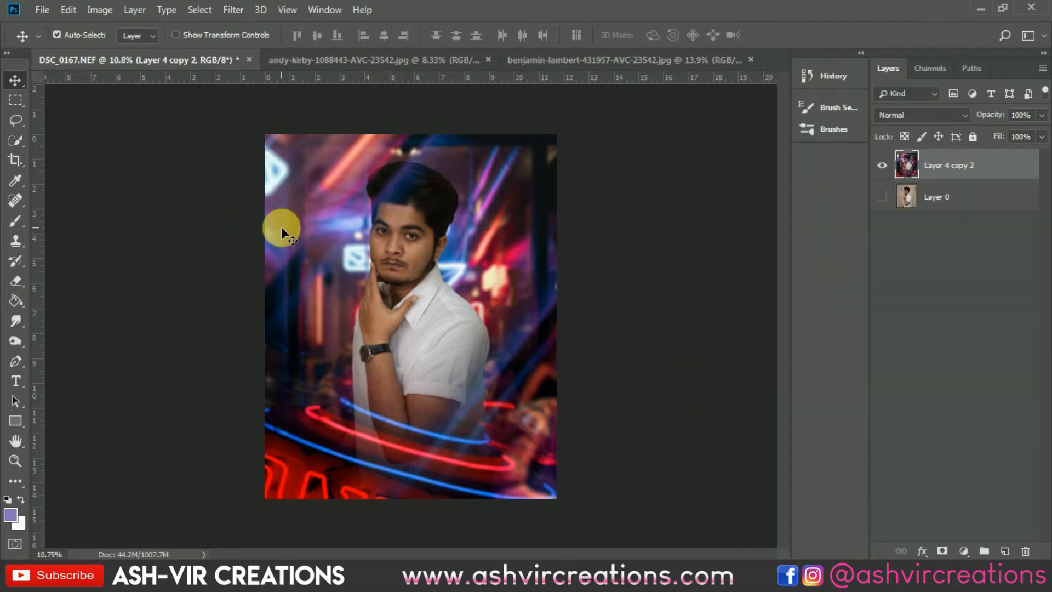
- Crop to the existing canvas bounds at a 4:5 ratio with Delete Cropped Pixels enabled, removing off-canvas pixels
click(16, 160)
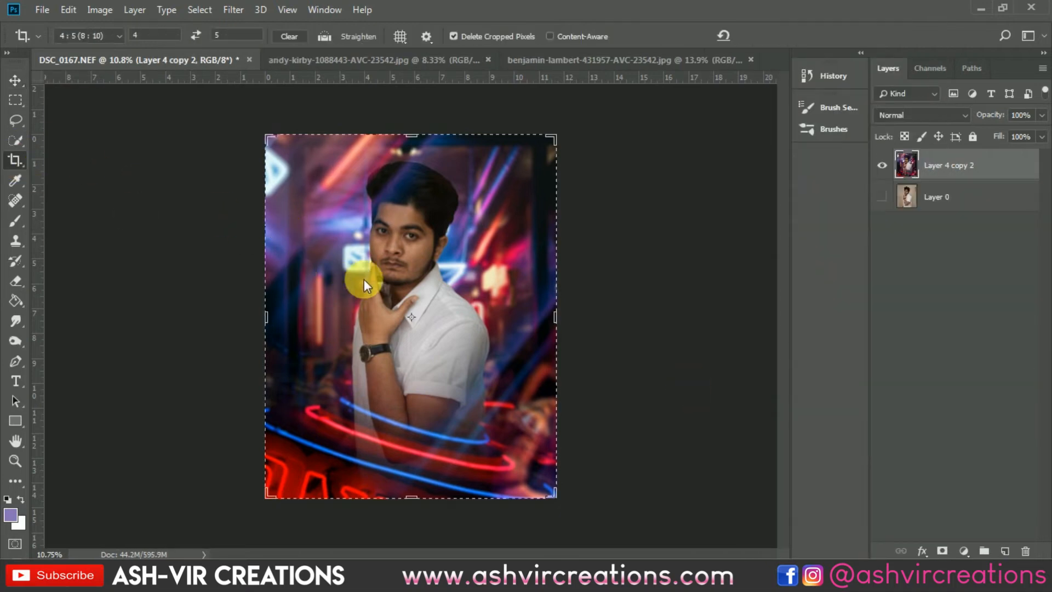
click(369, 267)
double_click(368, 267)
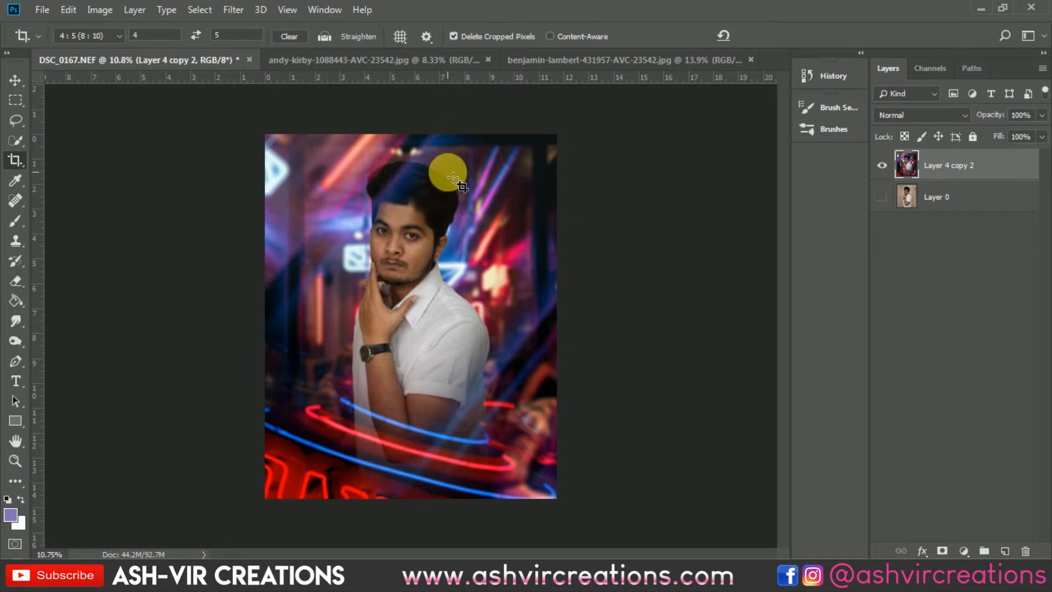
- Duplicate the merged composite layer as Layer 4 copy 3 in the same document
right_click(1015, 158)
click(889, 83)
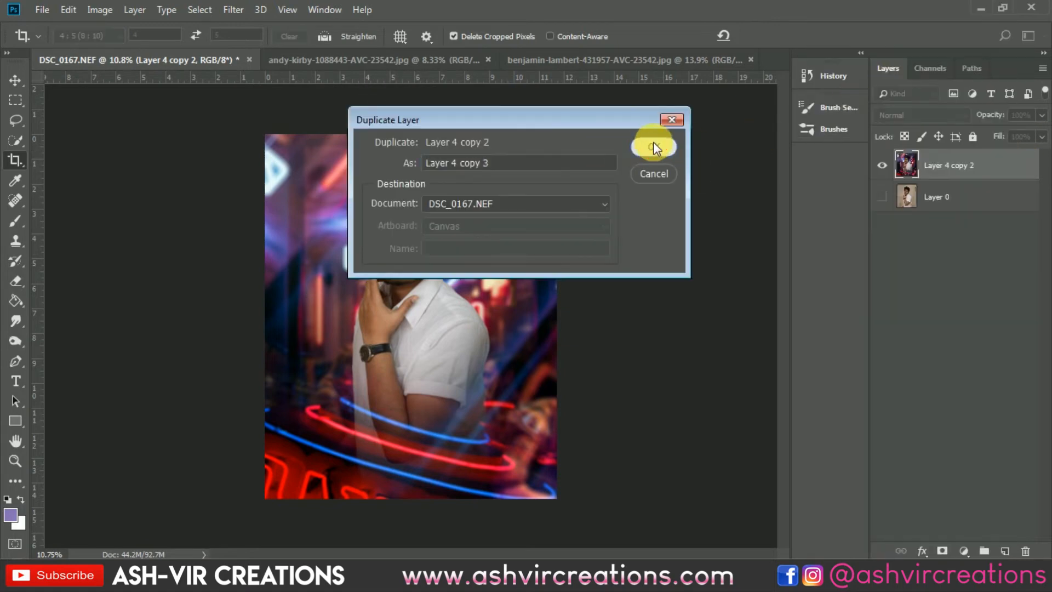
click(653, 146)
key(v)
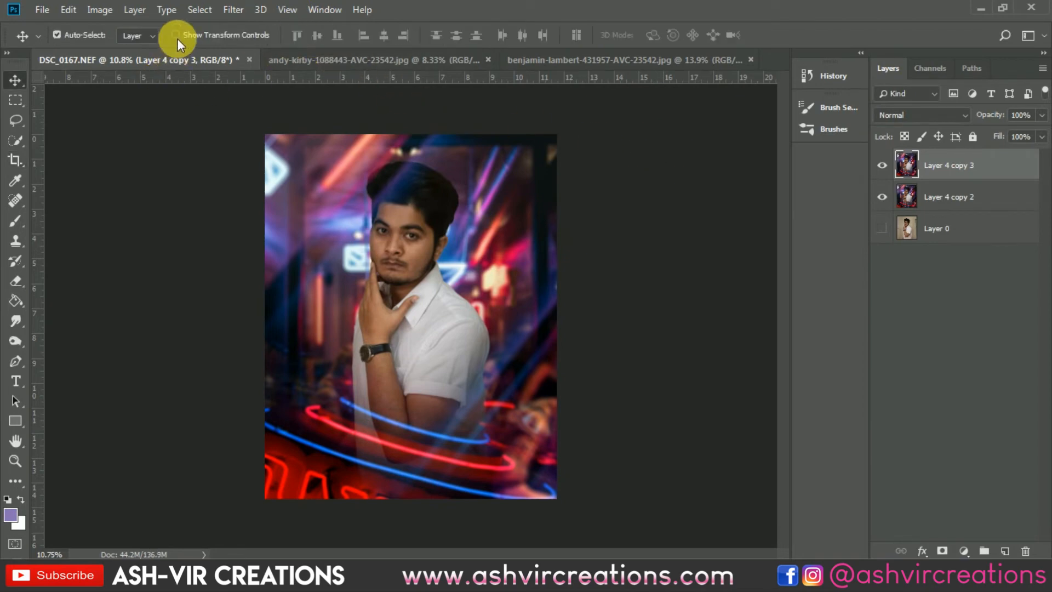
- Open the Camera Raw Filter on the merged copy and bring up its AVC-MS presets
click(233, 9)
click(262, 103)
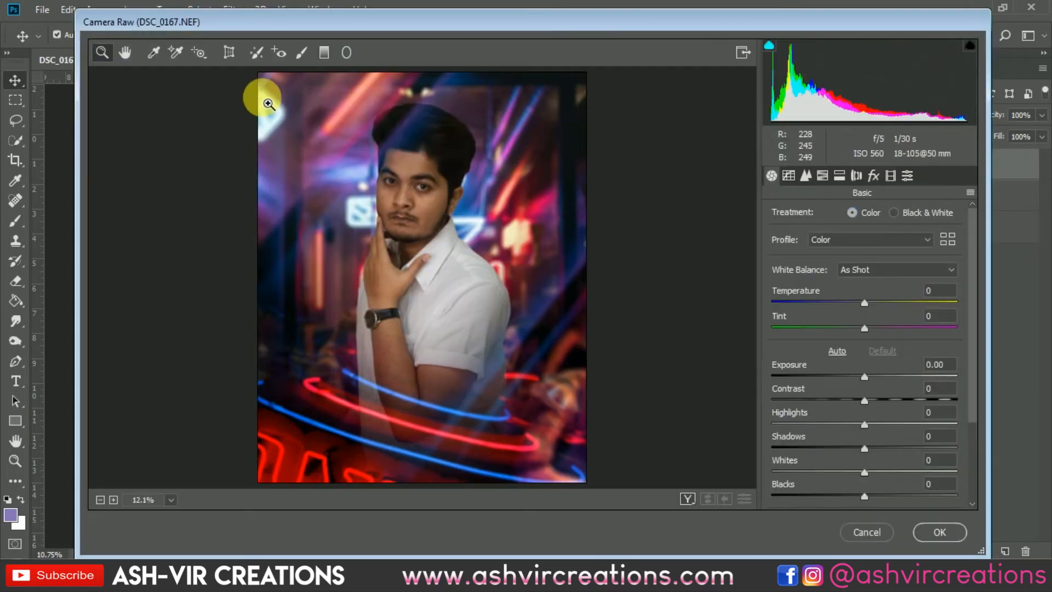
click(908, 177)
drag(971, 244, 982, 308)
drag(984, 321, 995, 406)
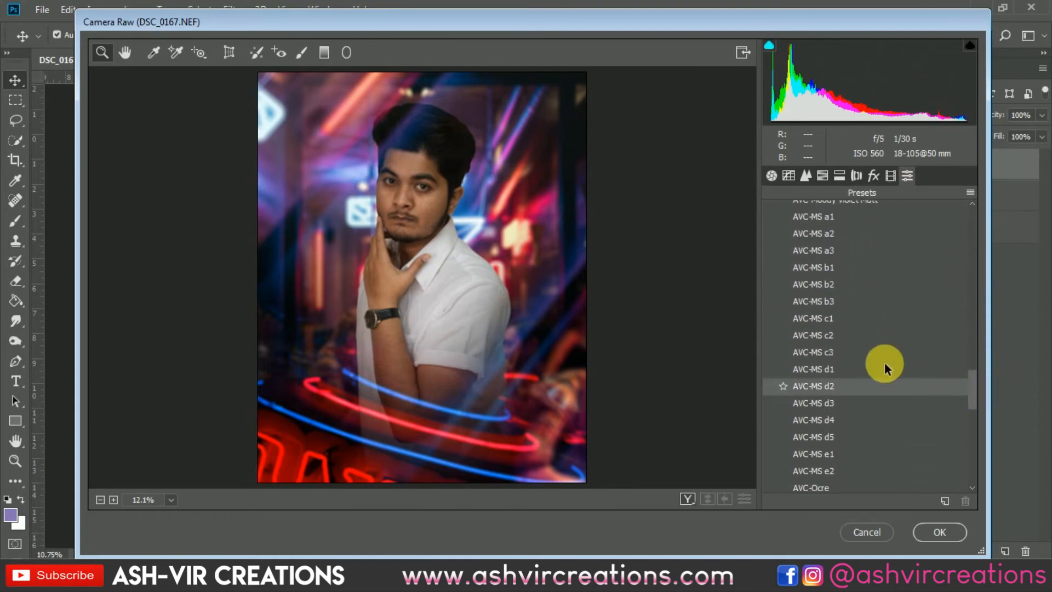
- Try the presets AVC-MS c2, d1 and d2 on the image, and settle on AVC-MS d3
click(856, 334)
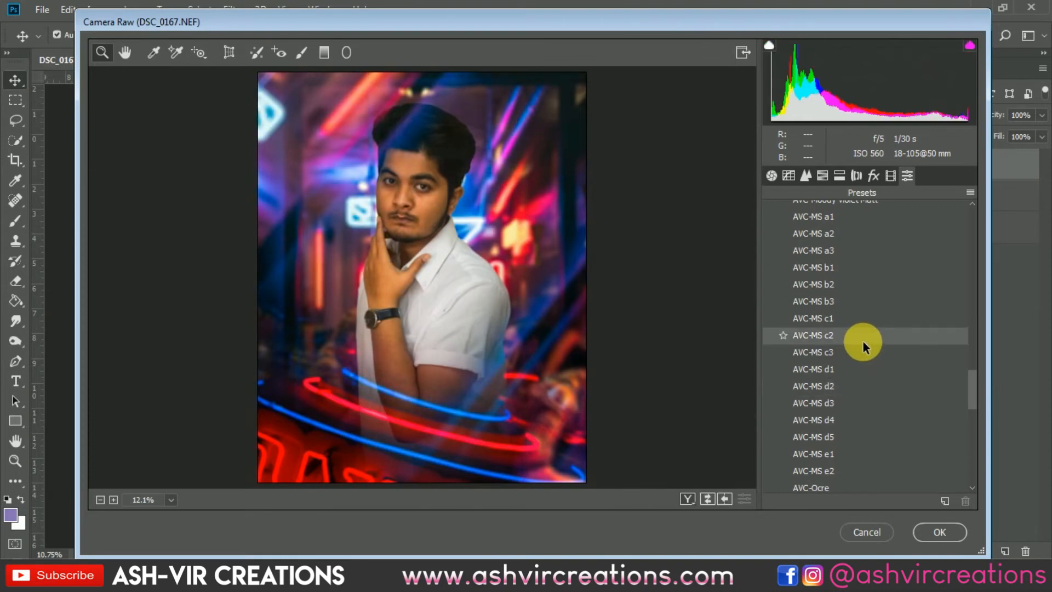
click(854, 371)
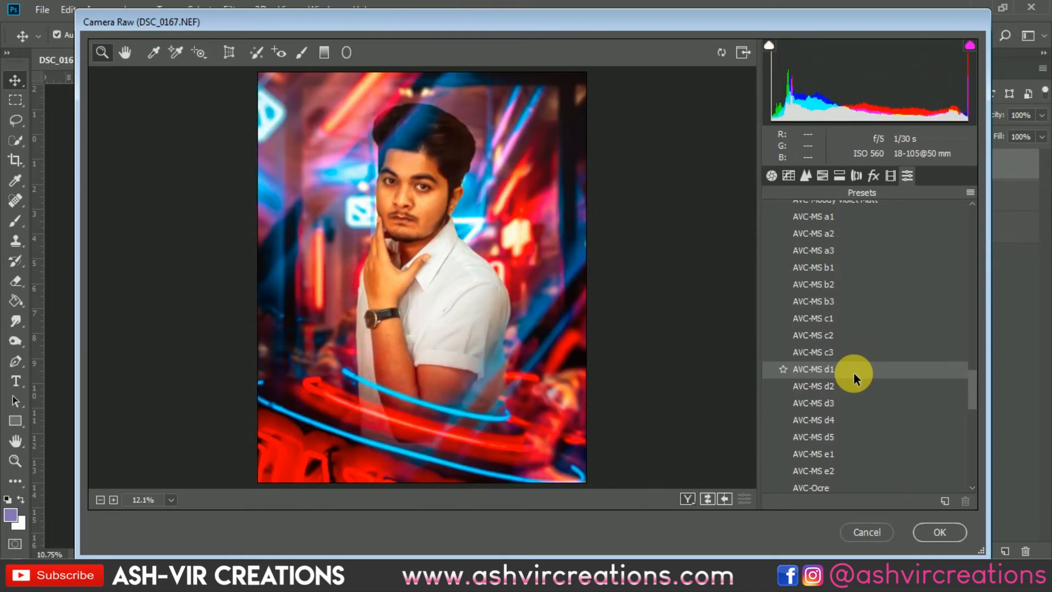
click(853, 386)
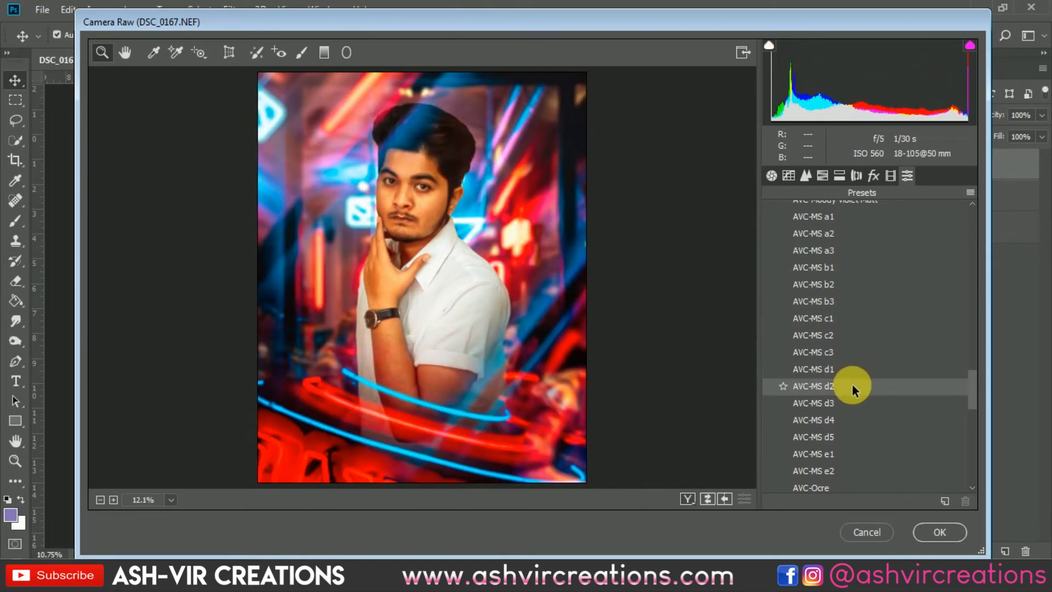
click(850, 402)
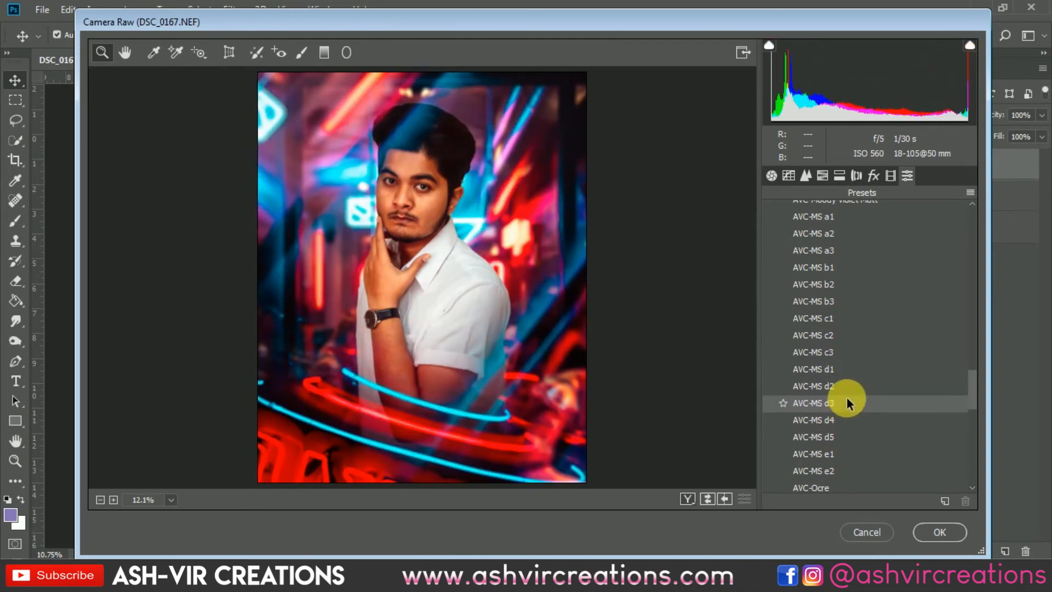
click(846, 400)
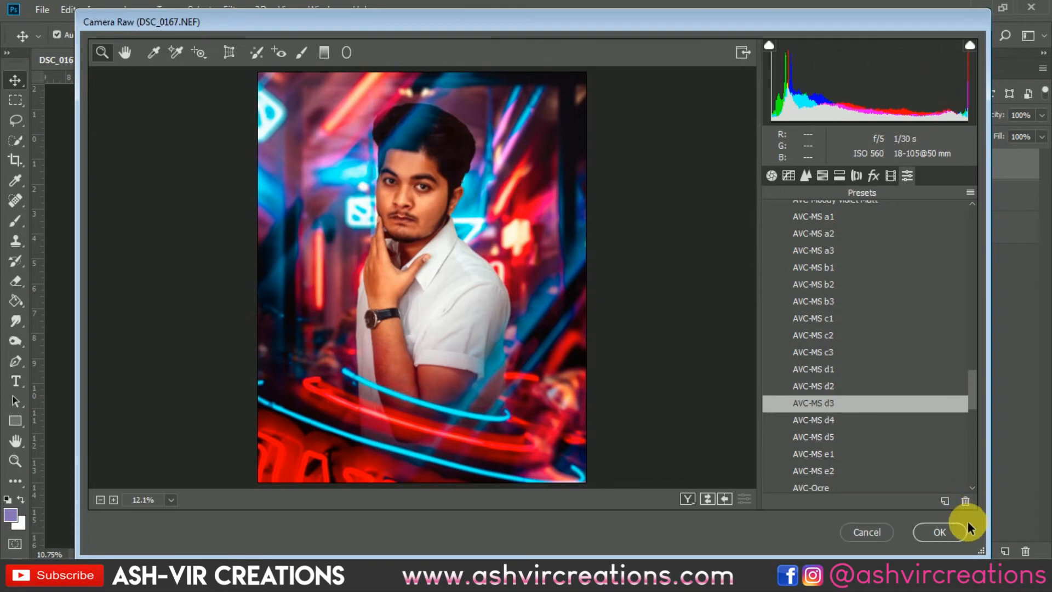
- Review the preset's basic, detail and split-toning settings, and try a different shadow saturation
click(772, 176)
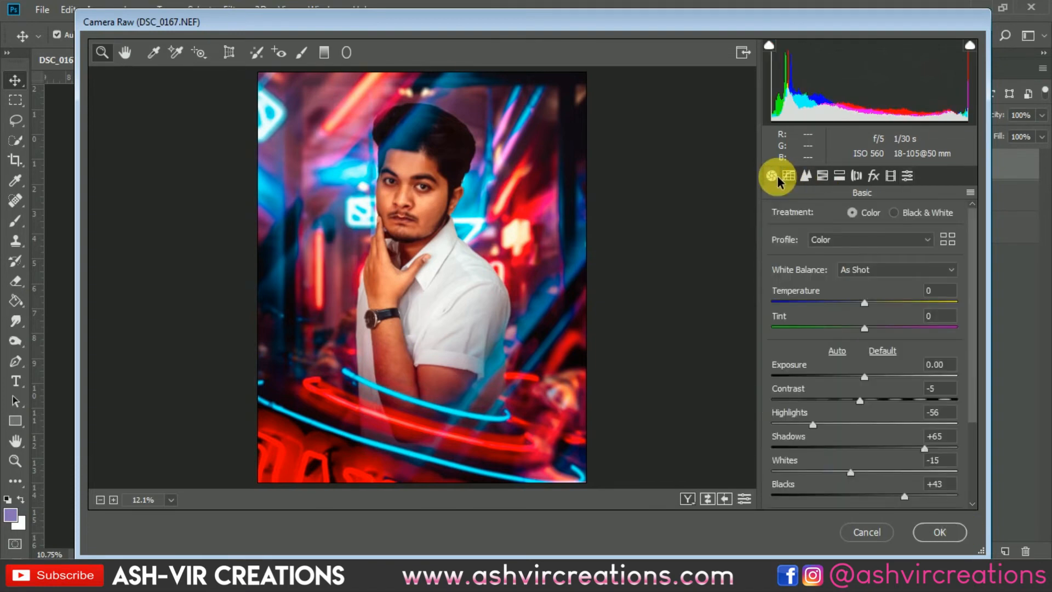
click(805, 175)
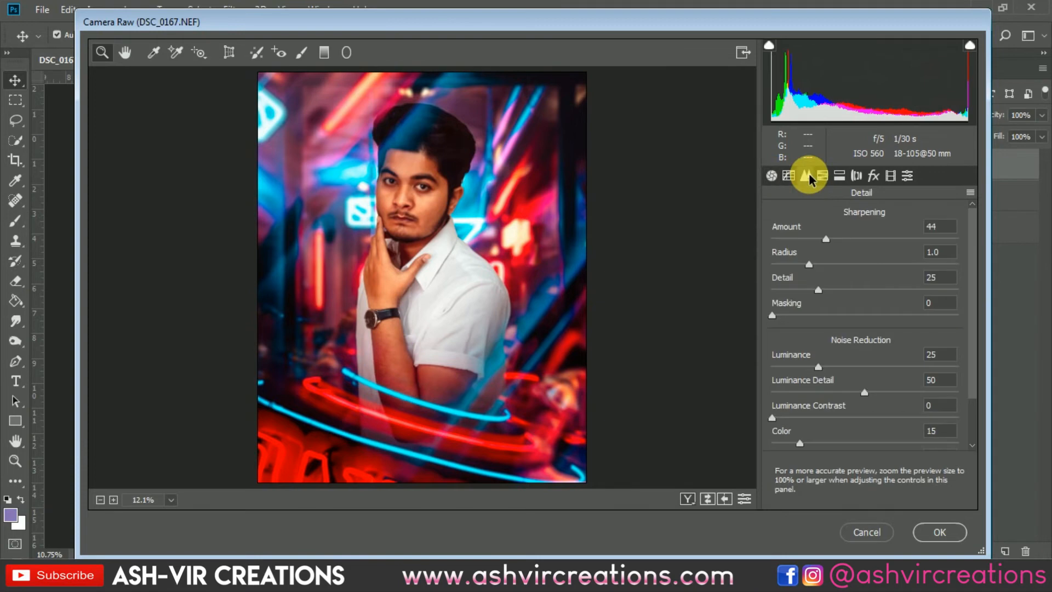
click(837, 175)
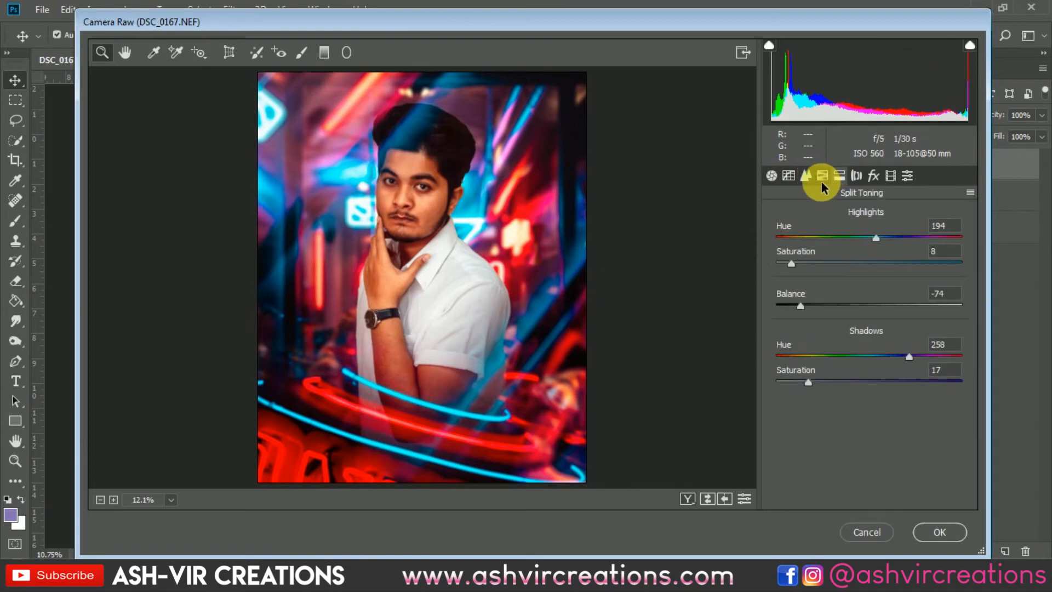
drag(811, 382, 785, 390)
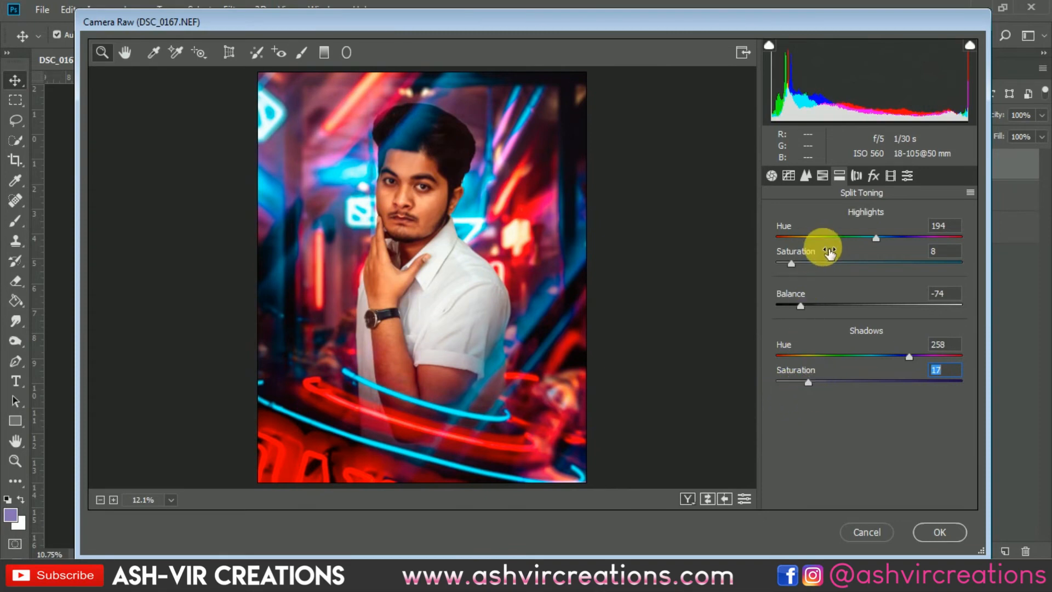
- Try raising the blues saturation to +61 in the HSL adjustments, and undo that change
click(822, 175)
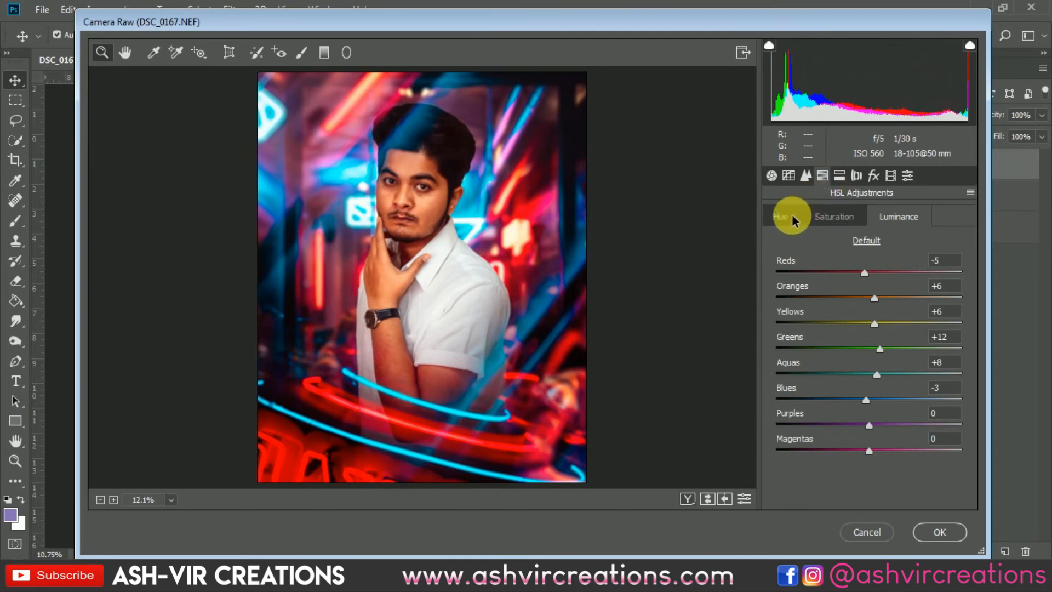
click(821, 222)
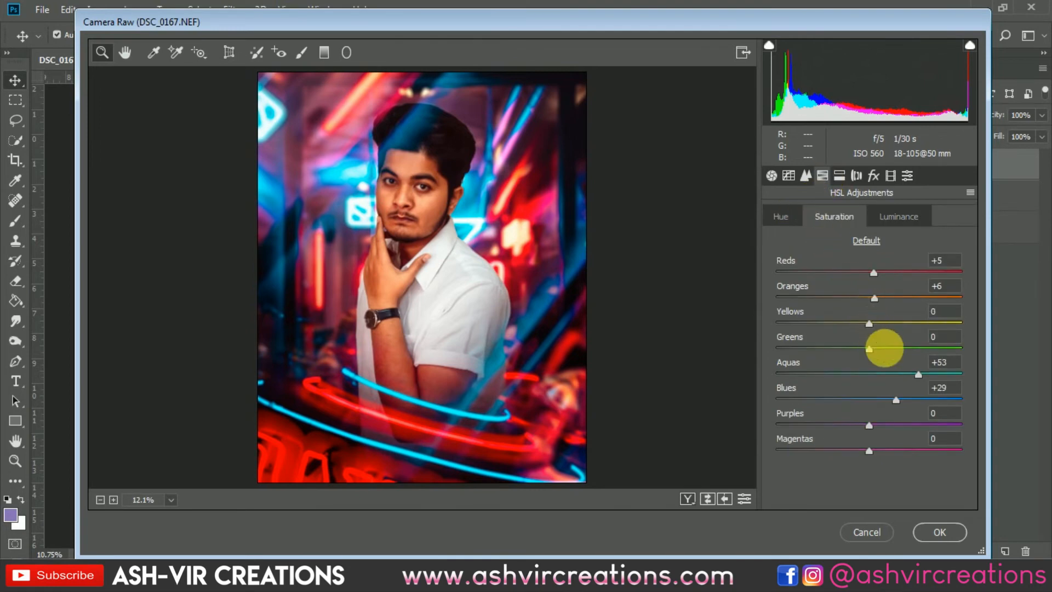
drag(881, 399, 924, 396)
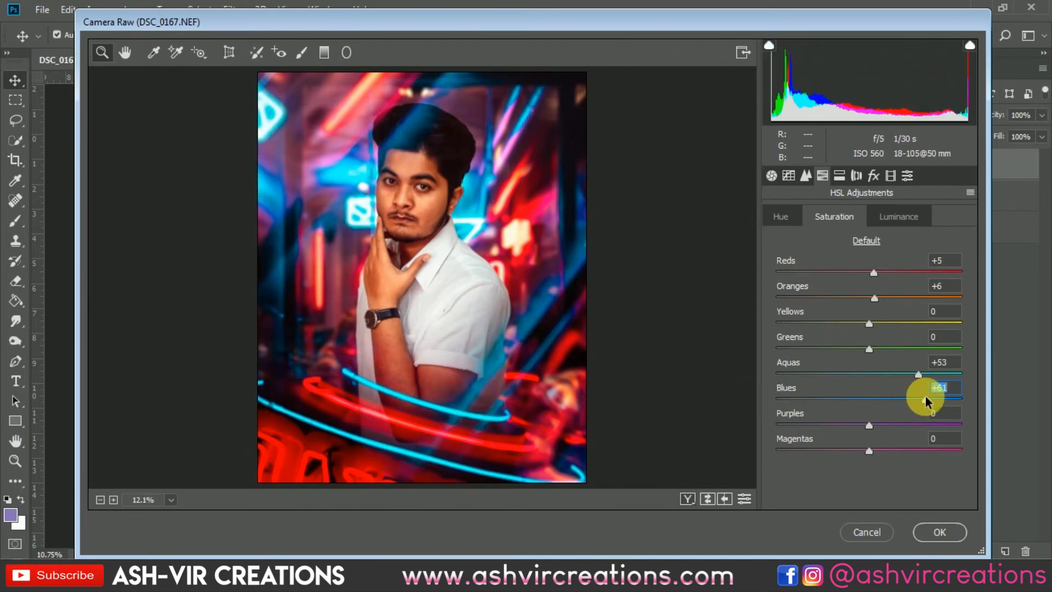
key(ctrl+z)
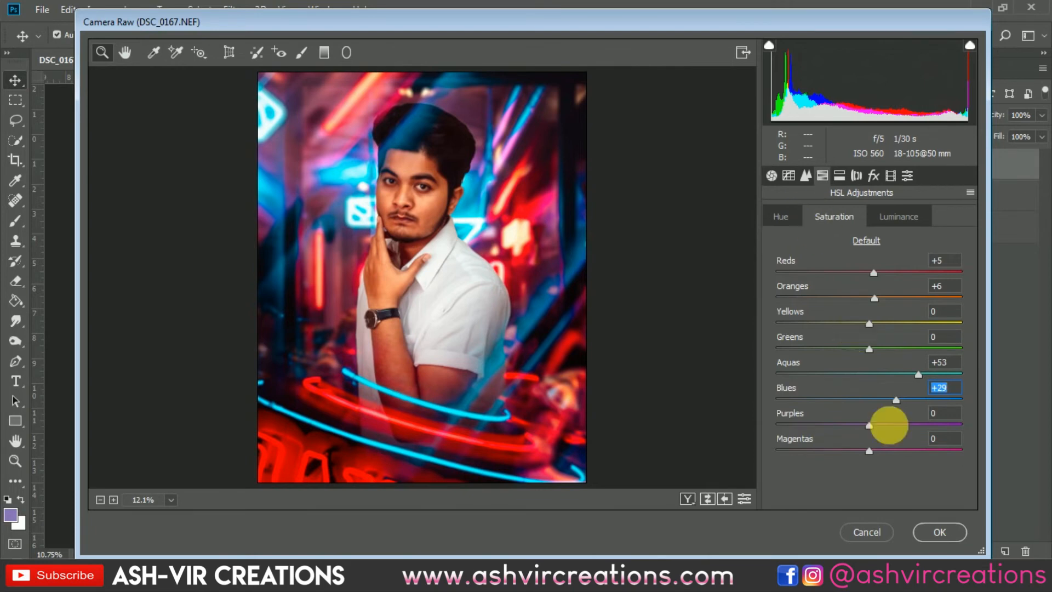
- Apply the Camera Raw adjustments to Layer 4 copy 3 and compare the image with and without that graded layer
click(929, 534)
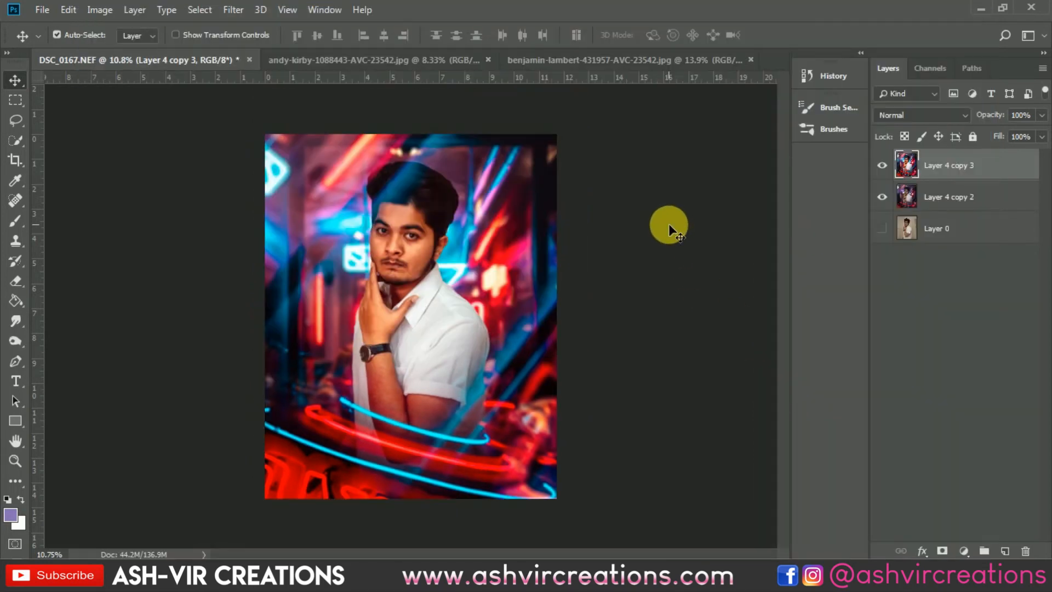
click(881, 165)
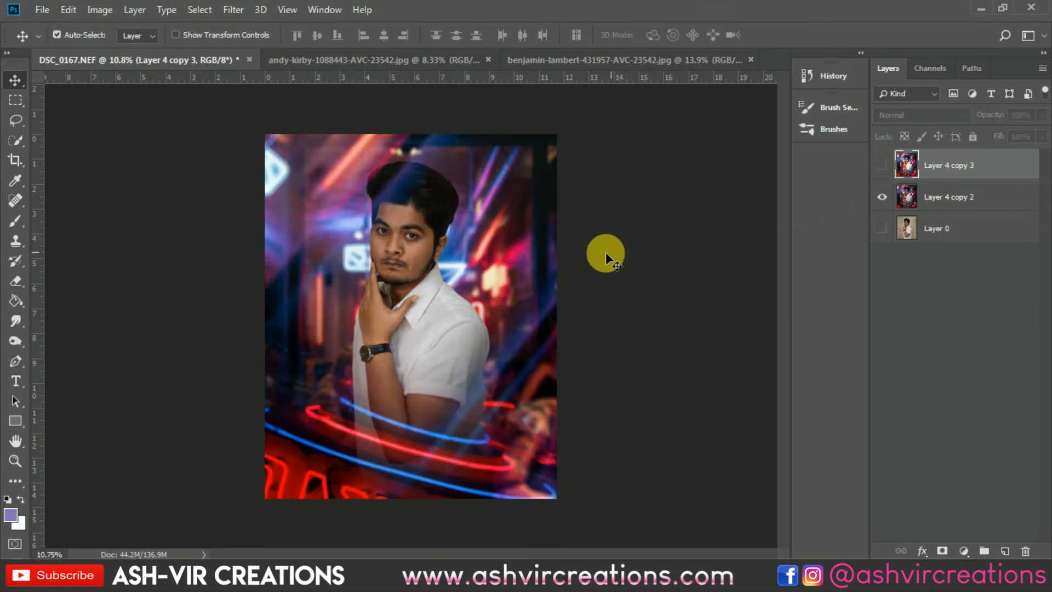
scroll(613, 250, up, 2)
click(881, 164)
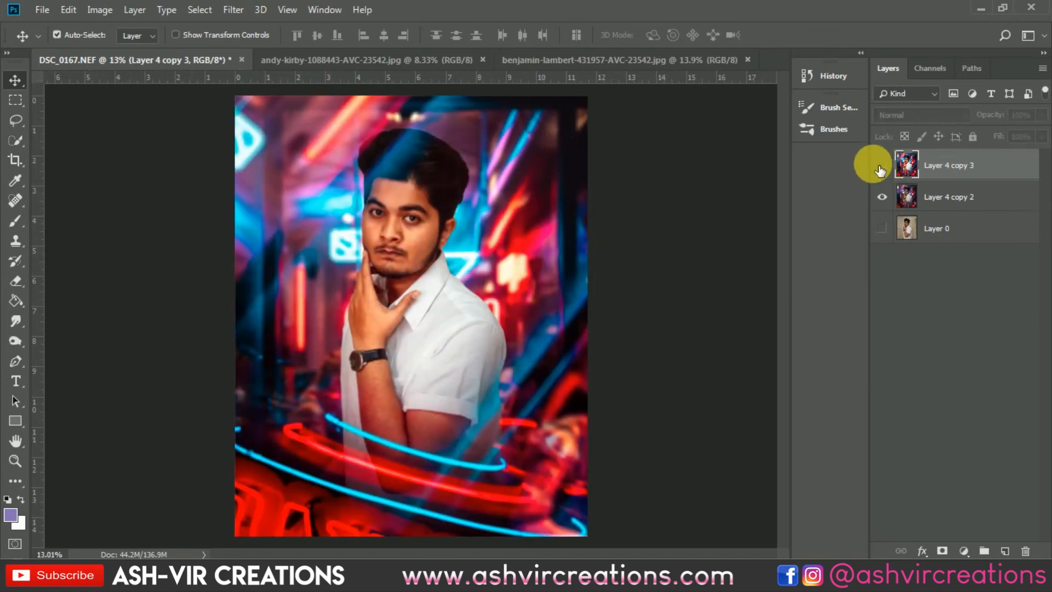
double_click(881, 165)
click(881, 166)
click(880, 166)
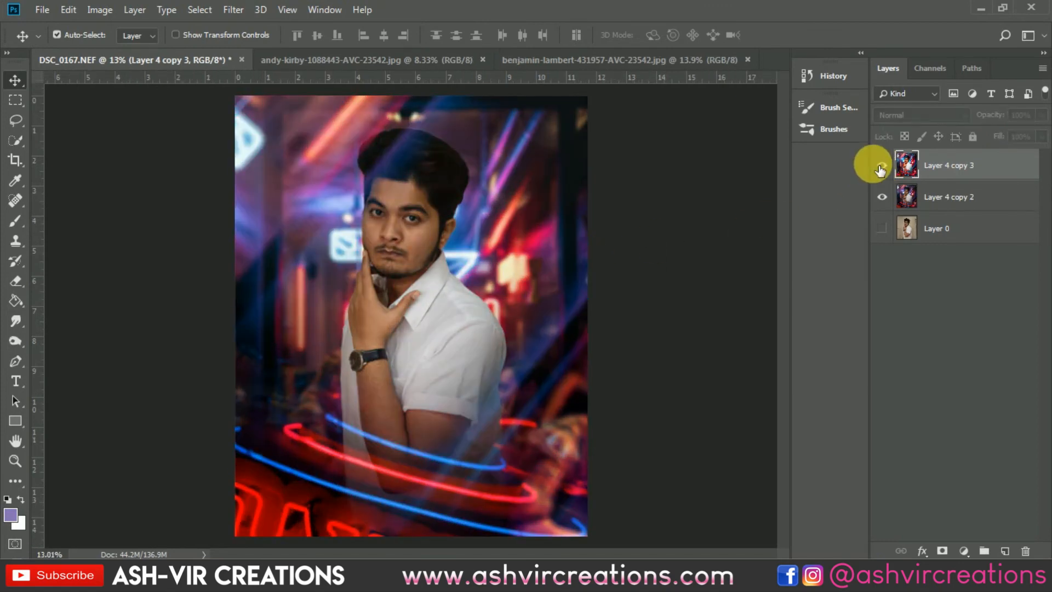
click(881, 166)
click(880, 166)
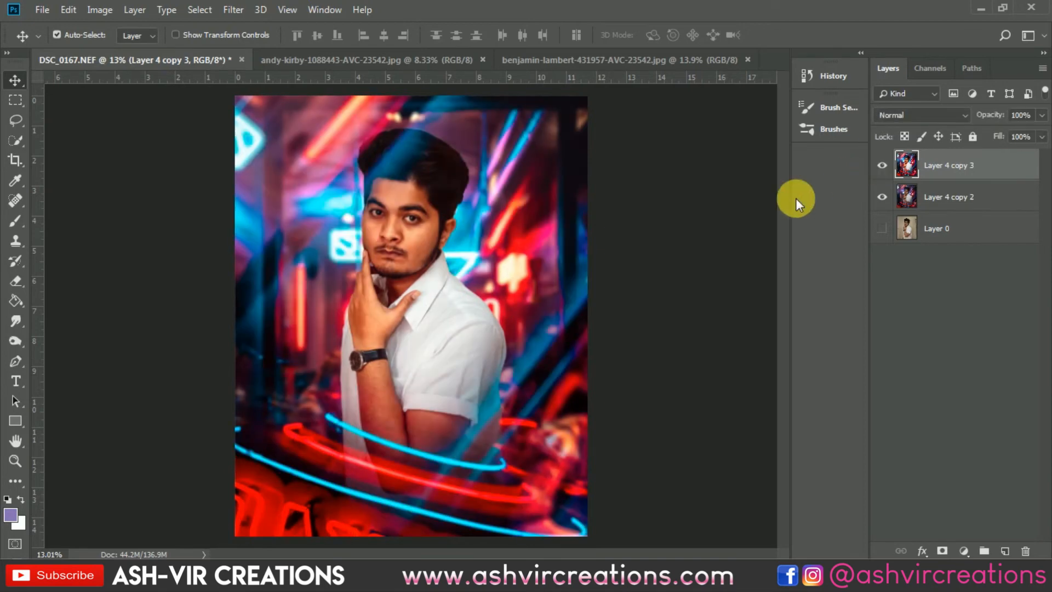
- Test the graded top layer's opacity, leave it at 100%, and check the image again with the layer hidden and shown
scroll(620, 232, down, 1)
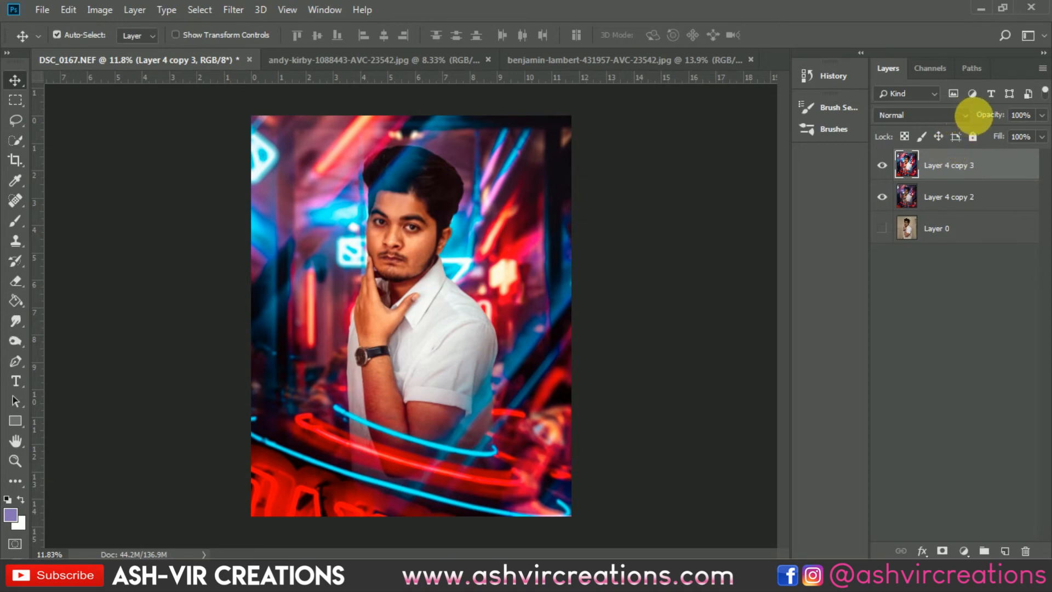
drag(982, 114, 1049, 119)
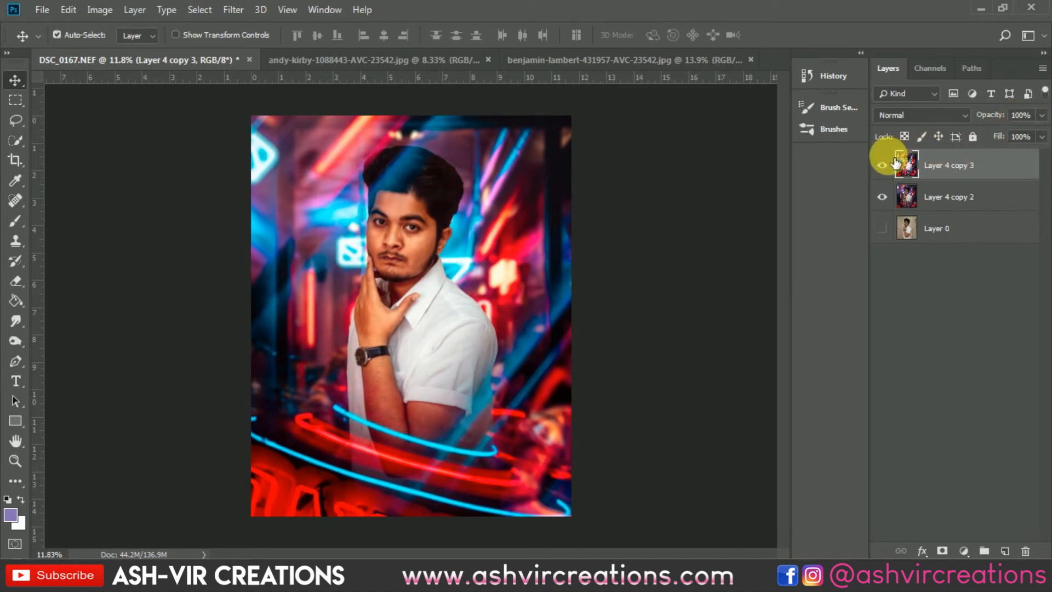
click(889, 166)
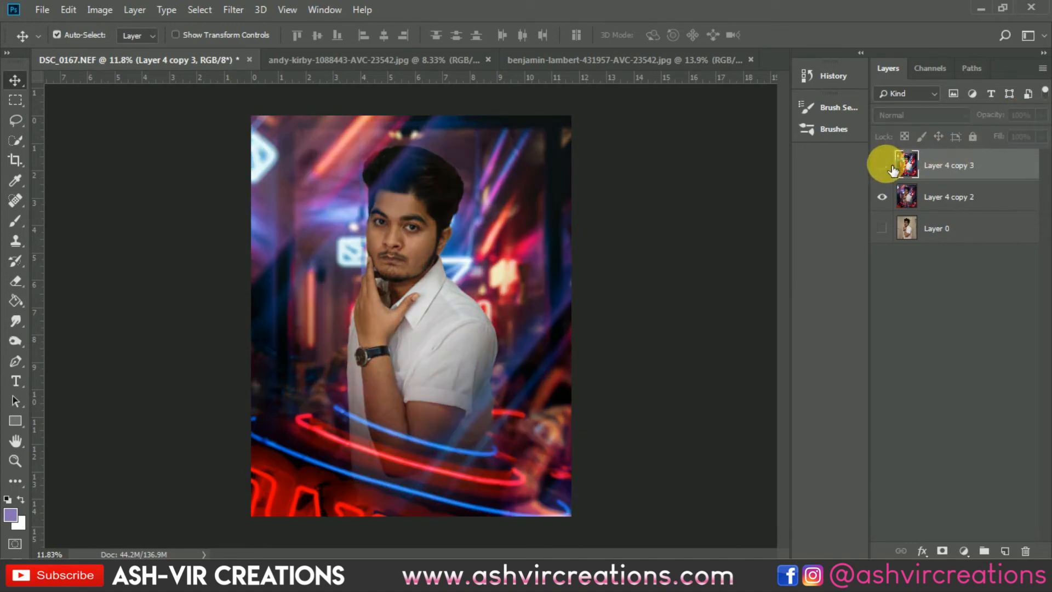
click(889, 166)
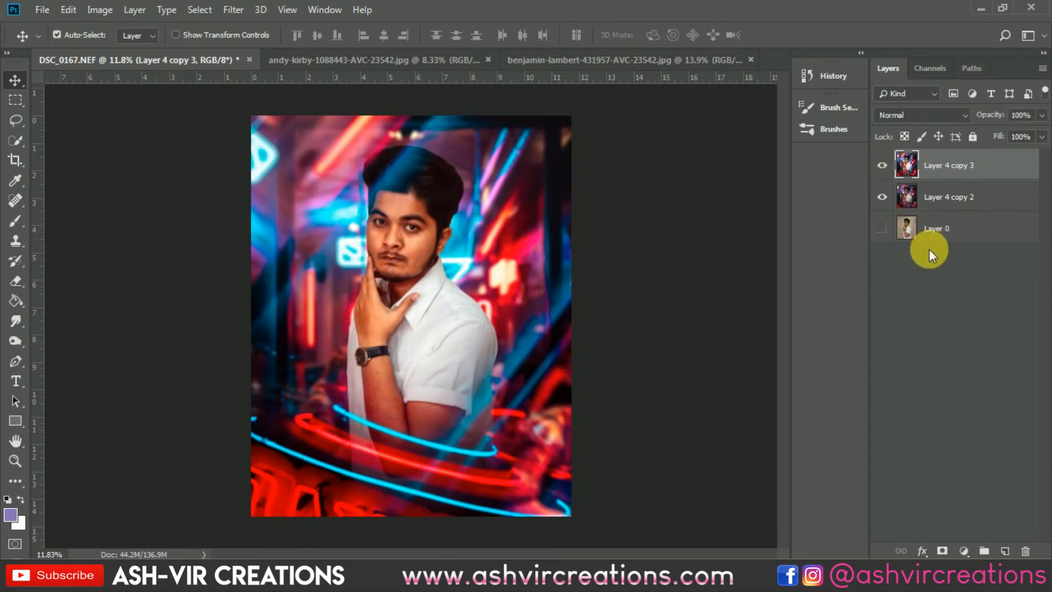
click(882, 165)
click(882, 165)
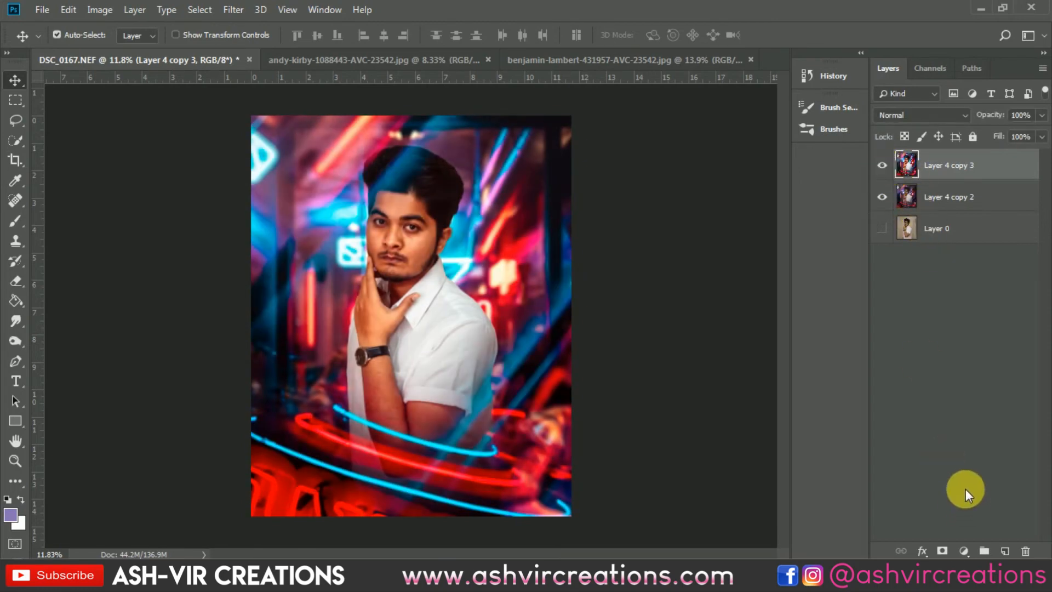
- Add a Color Lookup adjustment layer and try the 3D LUTs AVC-Cinematic Film-a4, a2 and a5
click(964, 550)
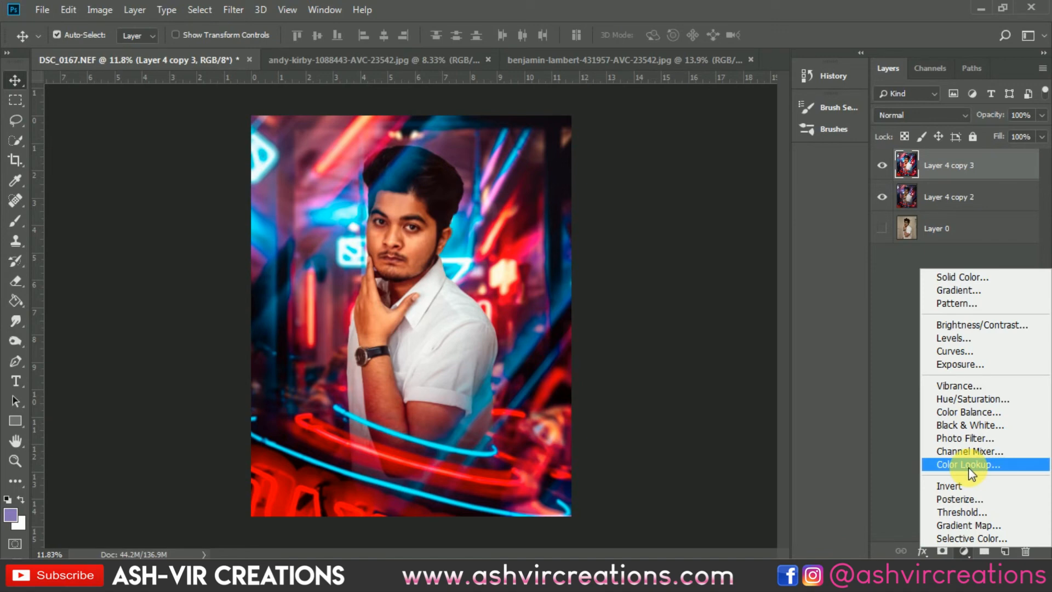
click(970, 467)
click(888, 286)
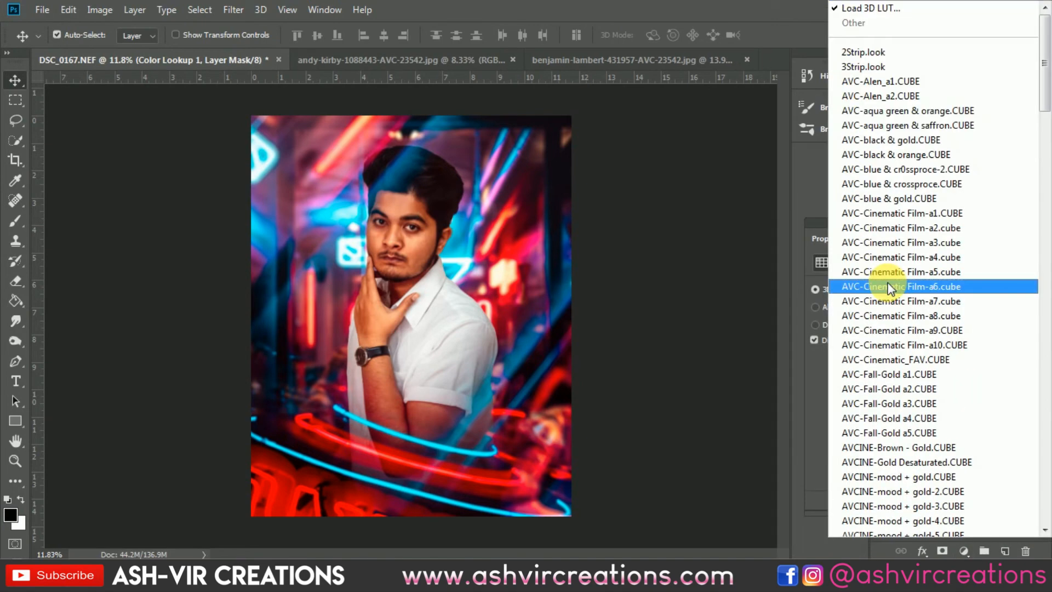
click(909, 260)
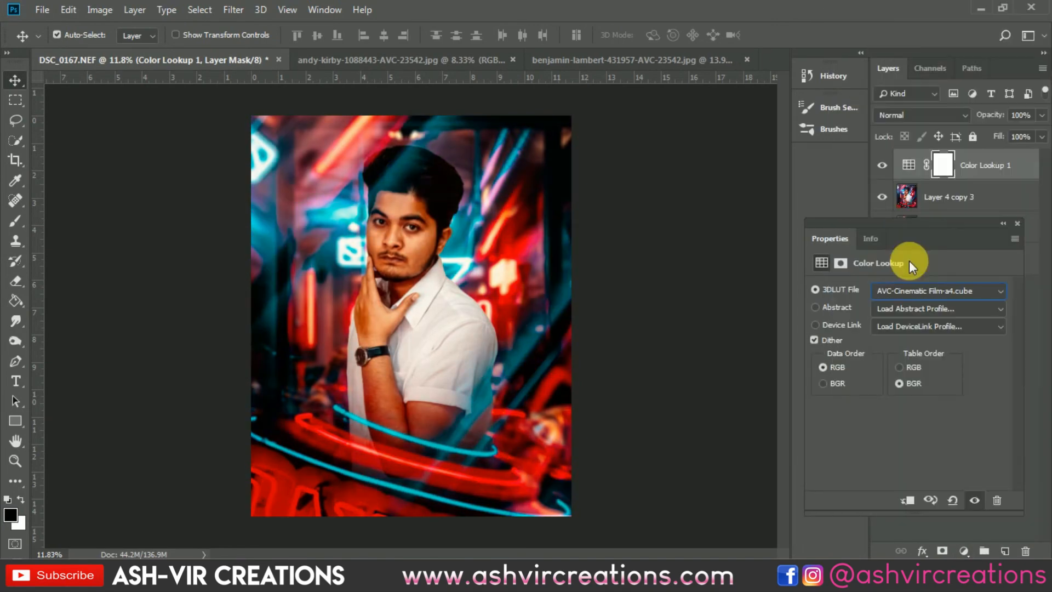
key(Up)
key(Up)
key(Up)
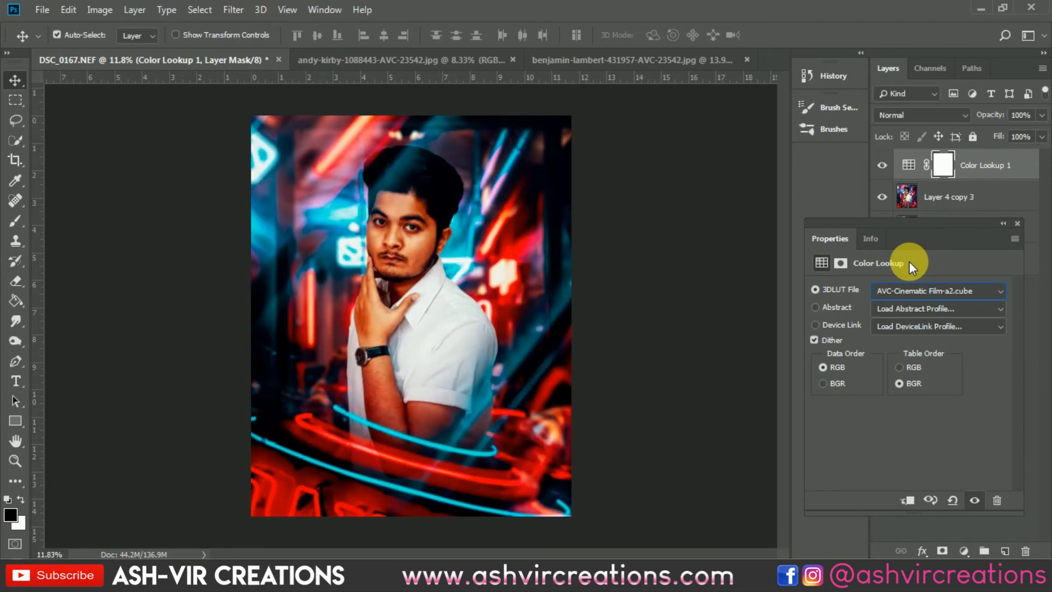
key(Down)
key(Down)
key(Down)
key(Down)
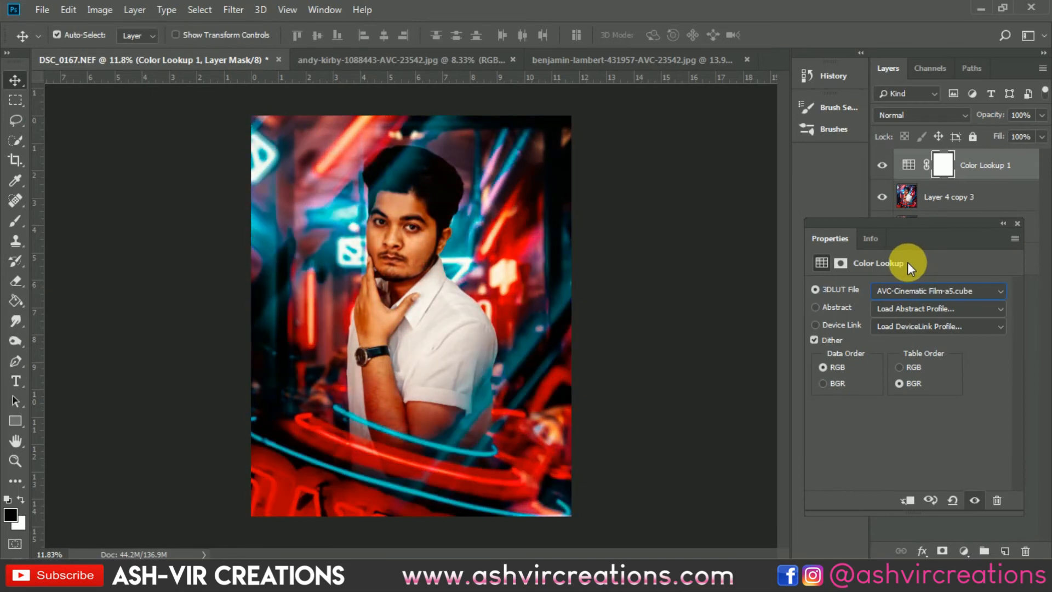
- Try the 3D LUTs AVC-Cinematic Film-a7, a9 and AVC-Cinematic_FAV, and choose AVC-Cinematic Film-a10 for the color lookup
click(913, 290)
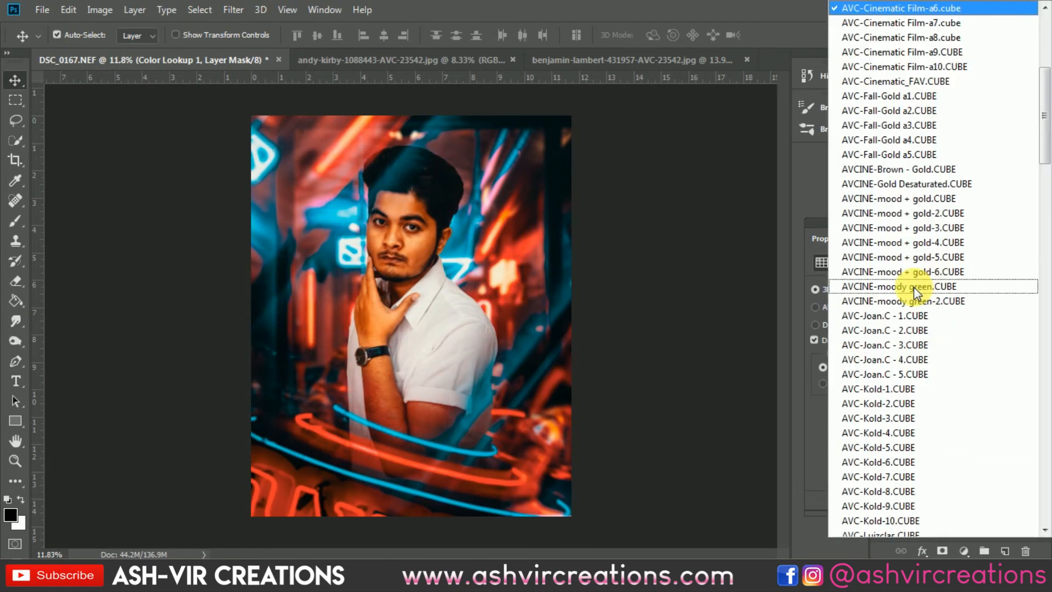
click(920, 24)
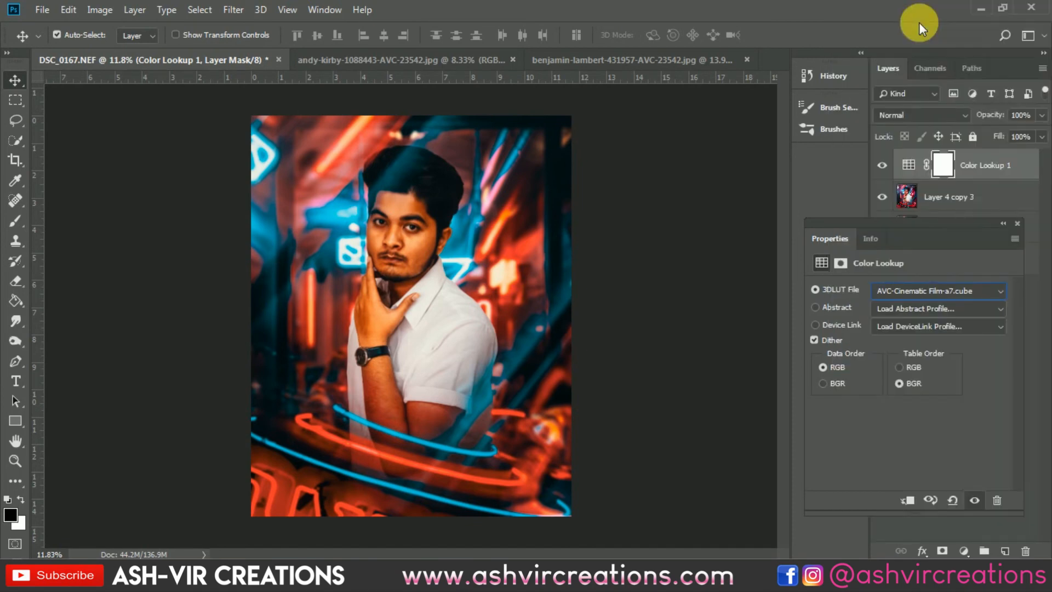
key(Down)
key(Down)
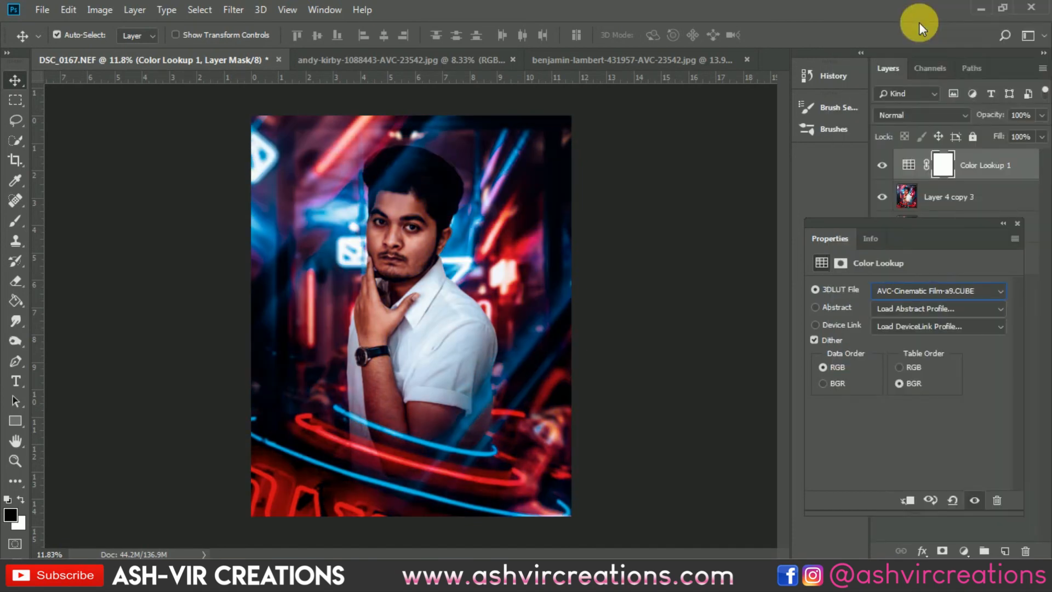
key(Down)
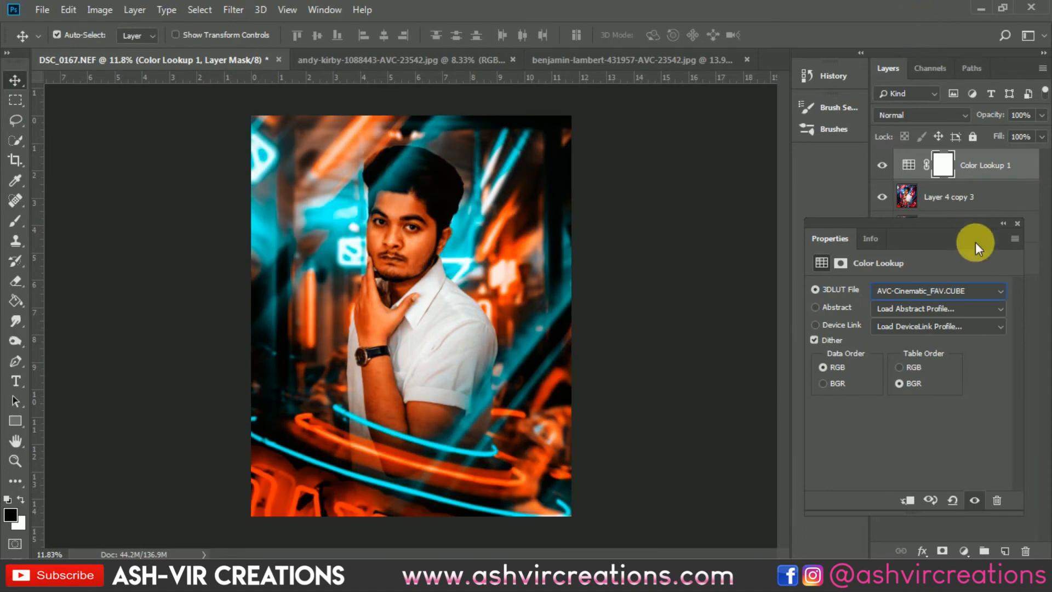
key(Up)
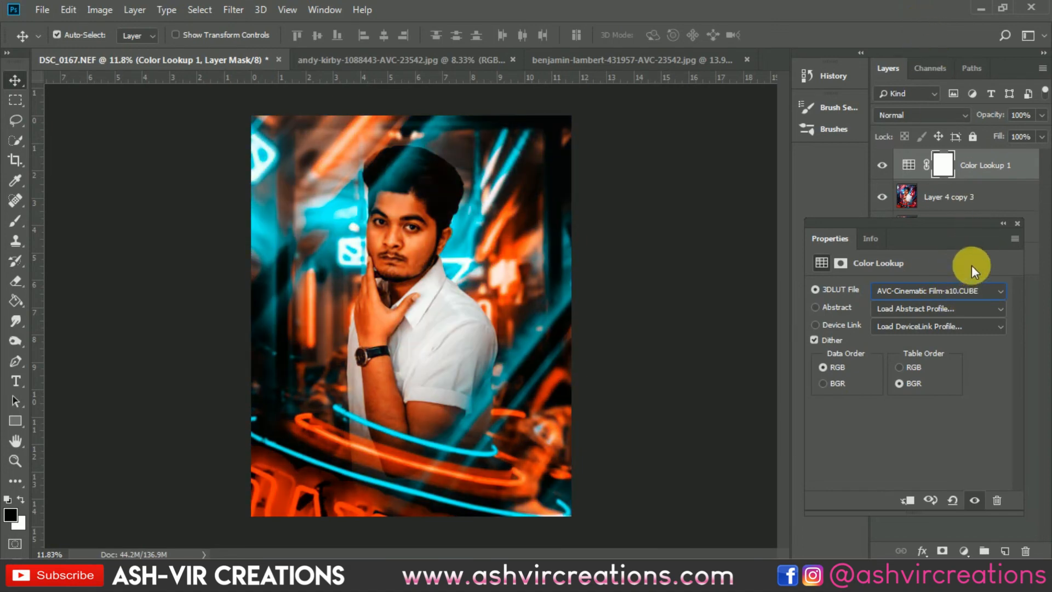
click(1012, 222)
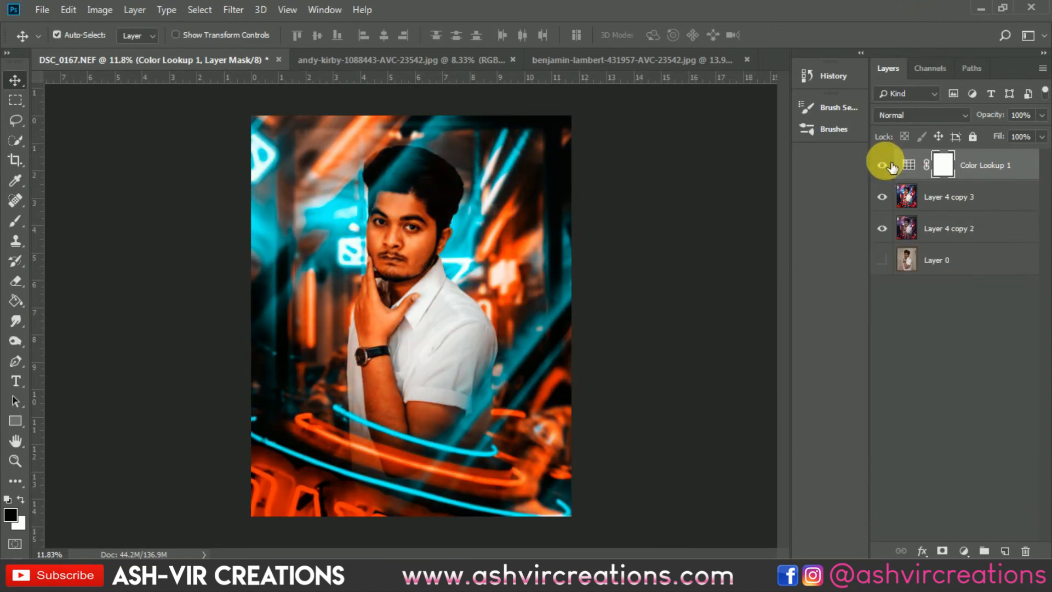
- Compare the image with and without the Color Lookup layer, and delete that adjustment layer
click(882, 165)
click(882, 165)
click(882, 164)
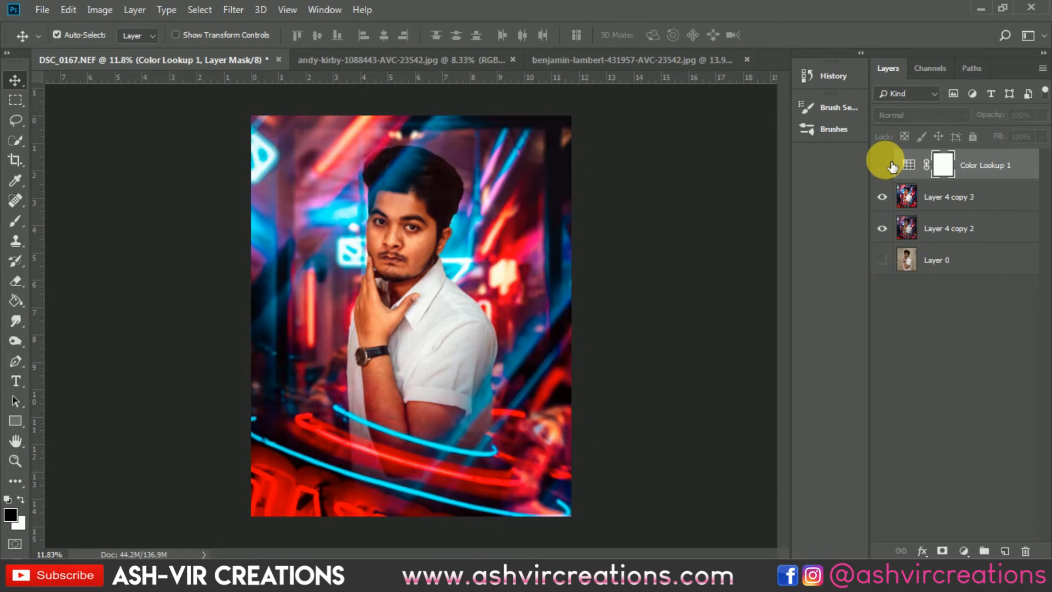
click(882, 164)
click(882, 165)
click(882, 165)
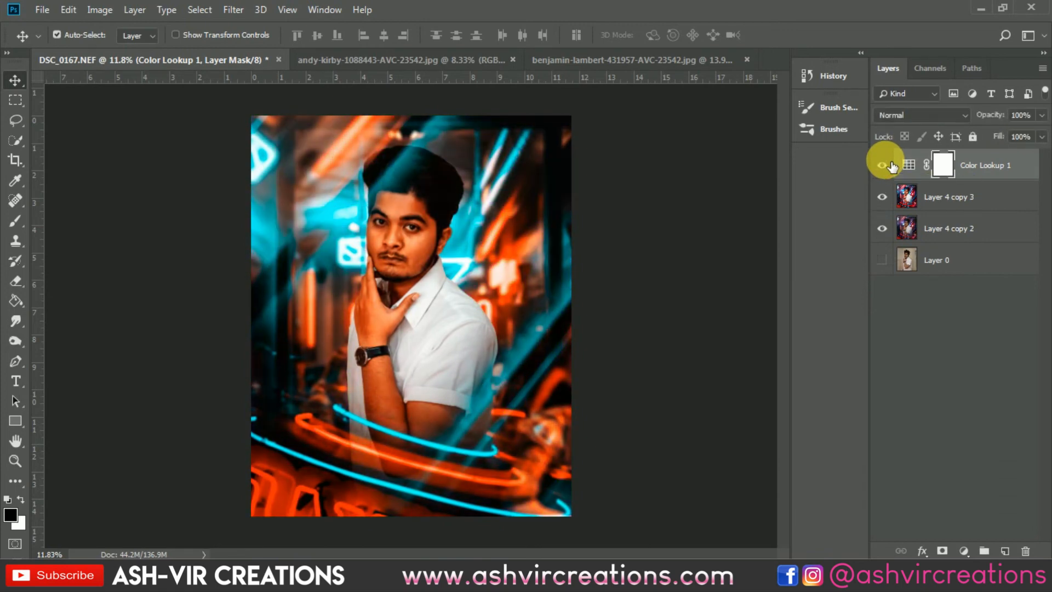
key(Delete)
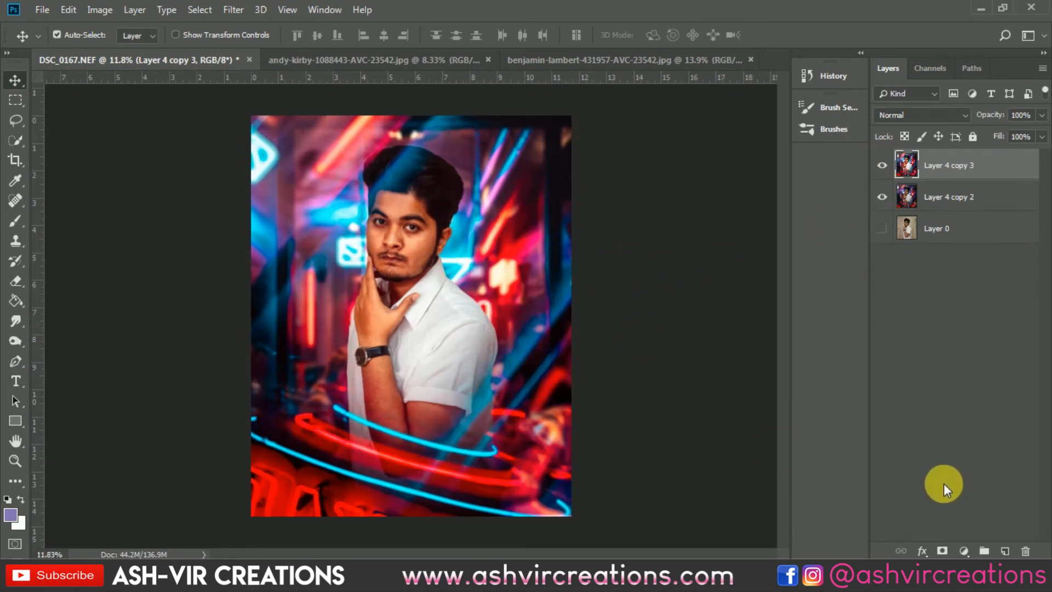
- Add an Exposure adjustment layer above Layer 4 copy 3 with its offset set to +0.0125
click(964, 550)
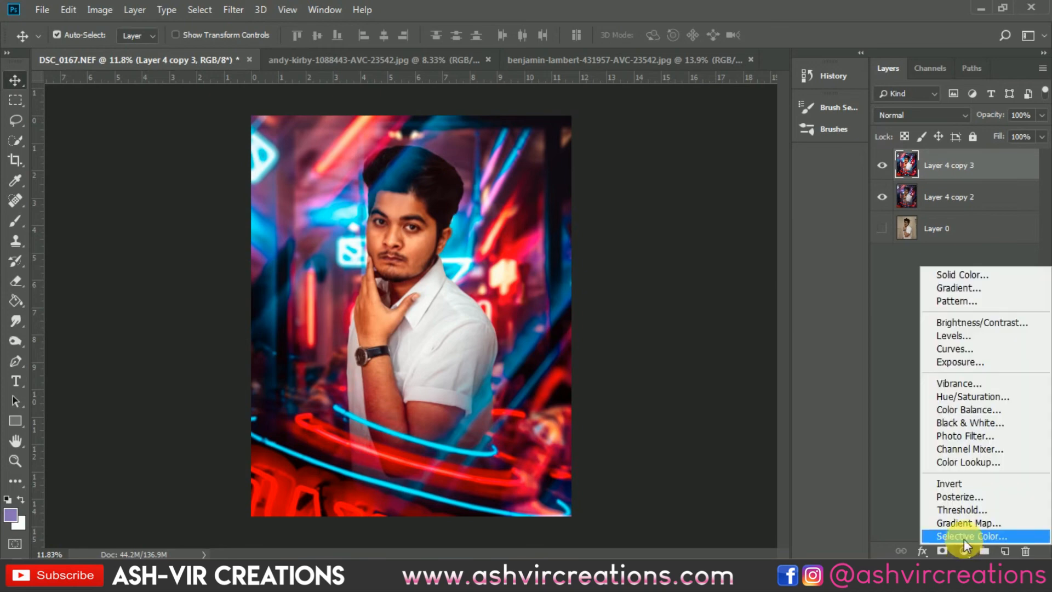
click(966, 361)
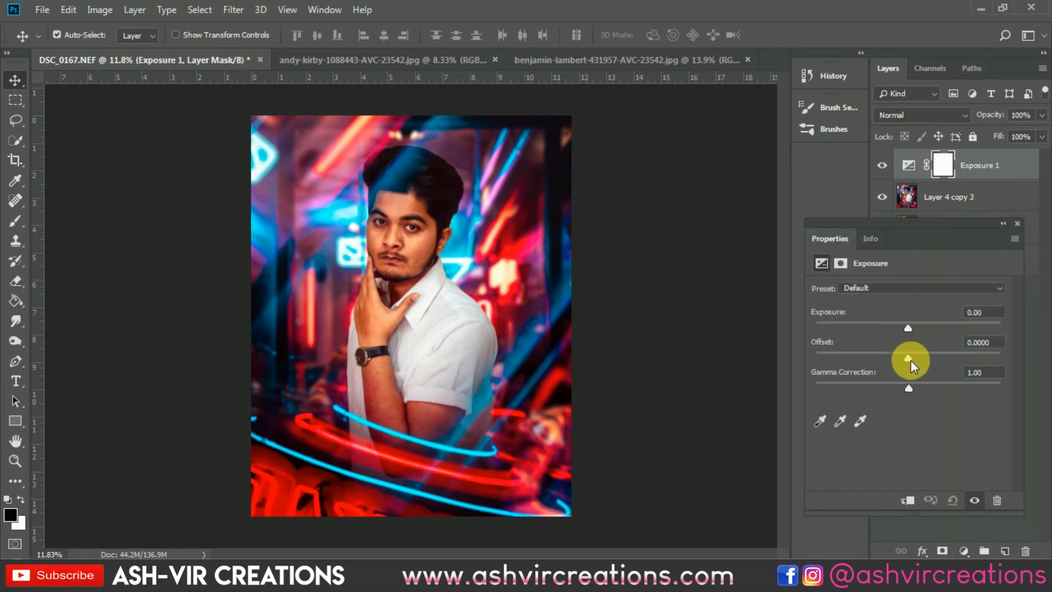
drag(908, 359, 911, 355)
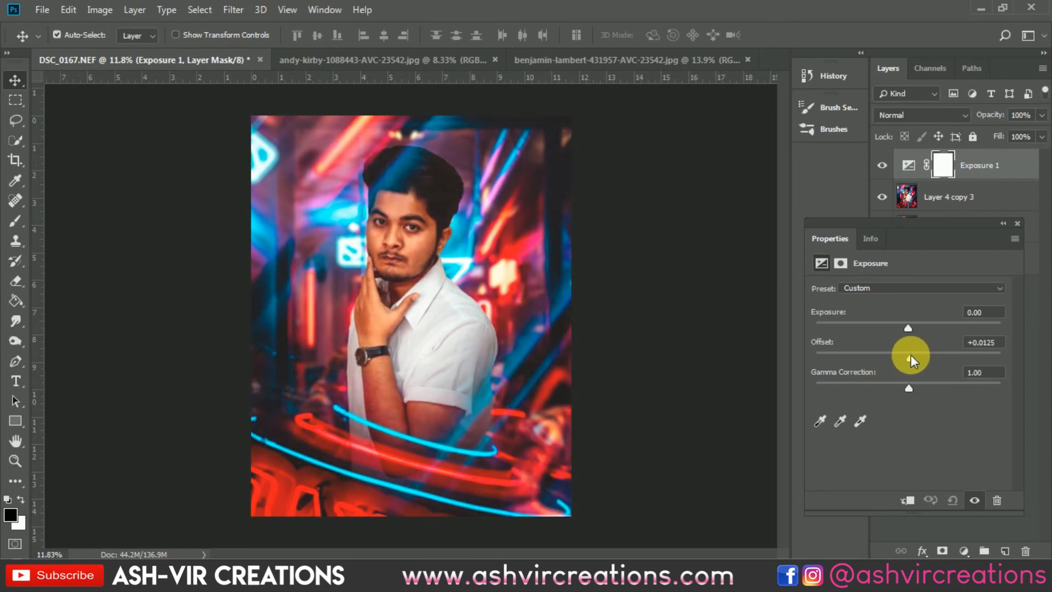
click(1016, 223)
- Add a Selective Color adjustment layer and set the black amount of the Blacks to -5%
click(969, 551)
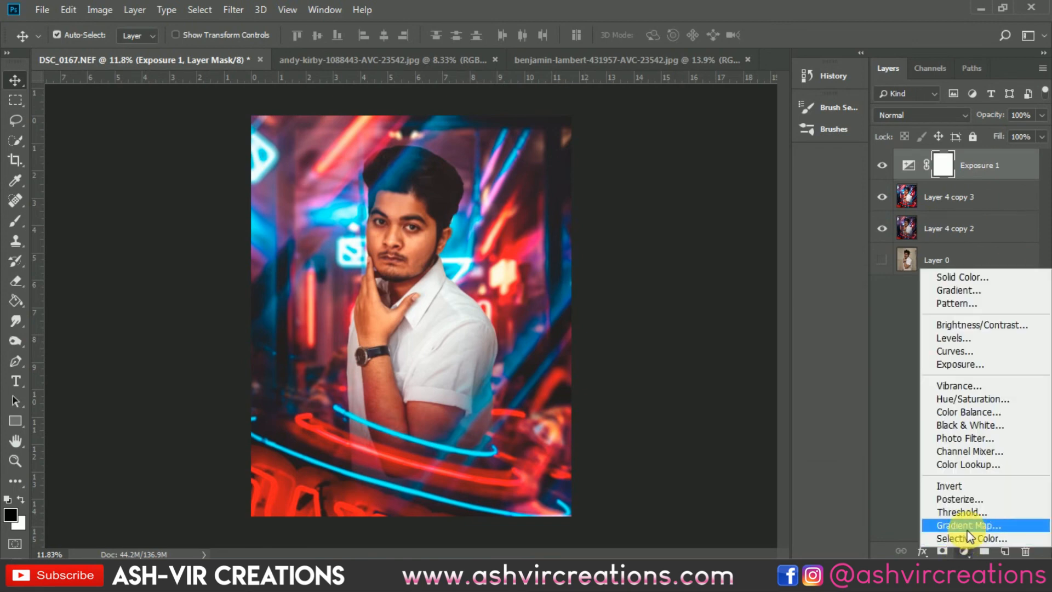
click(965, 539)
click(872, 296)
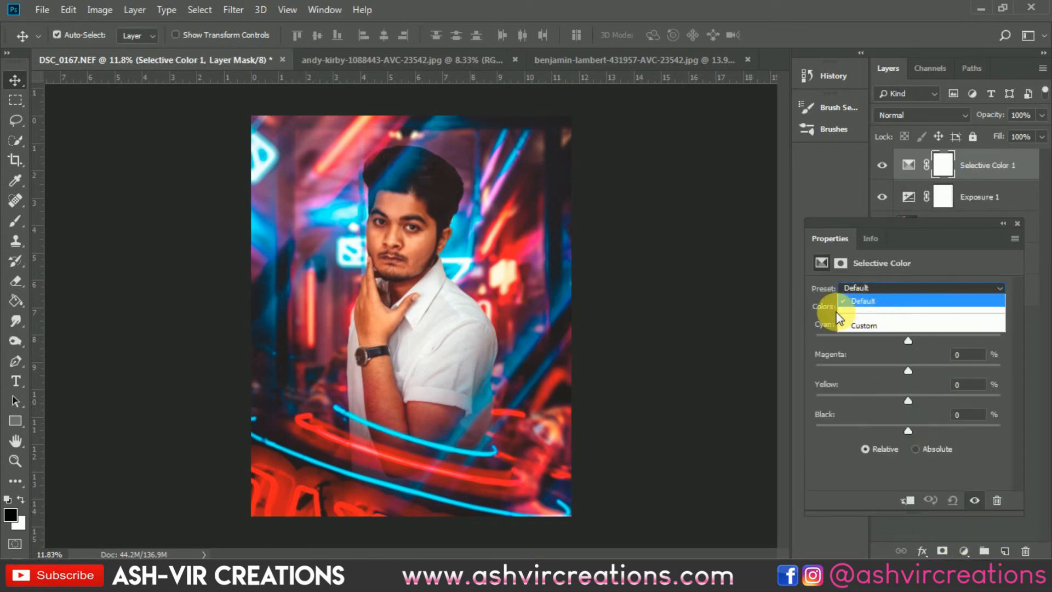
click(829, 306)
click(863, 305)
click(867, 420)
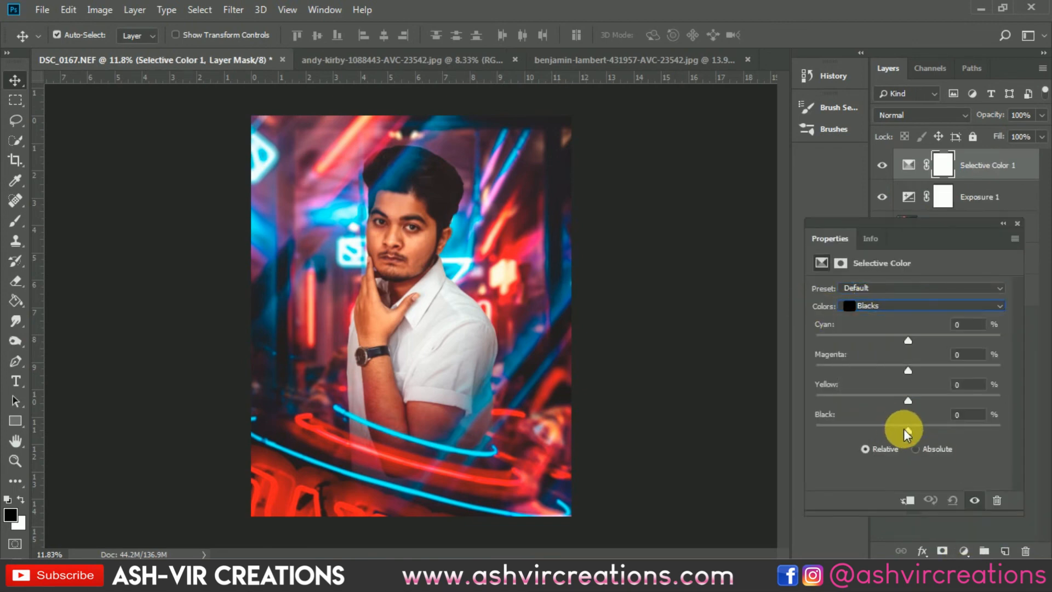
mouse_move(905, 429)
mouse_down()
mouse_move(894, 428)
mouse_move(914, 428)
mouse_move(895, 428)
mouse_move(905, 425)
mouse_up()
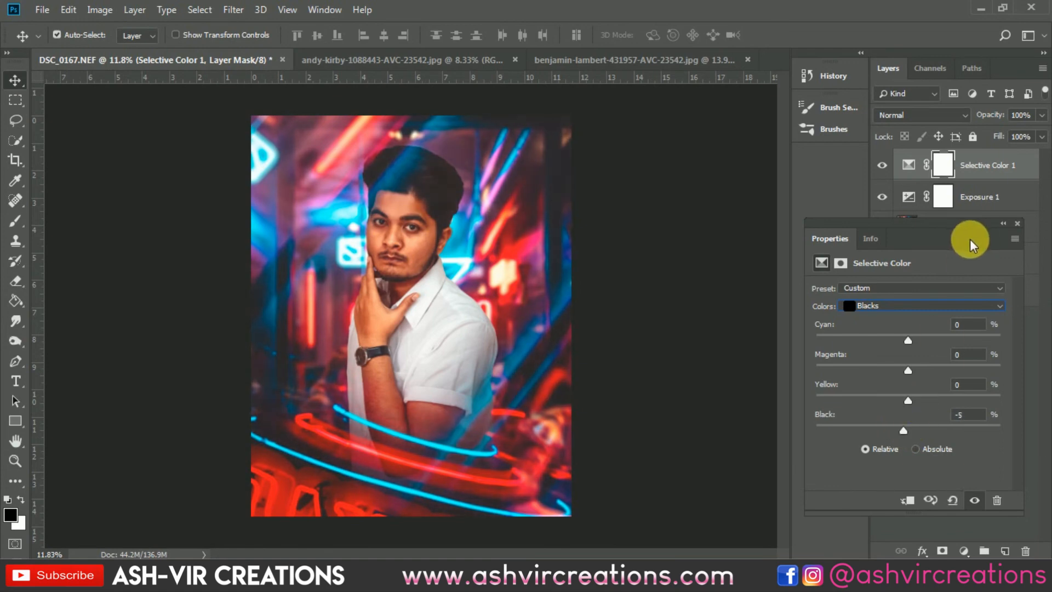
- Try cyan +5% and magenta -11% for the Blacks, and set both back to 0
drag(912, 336, 898, 366)
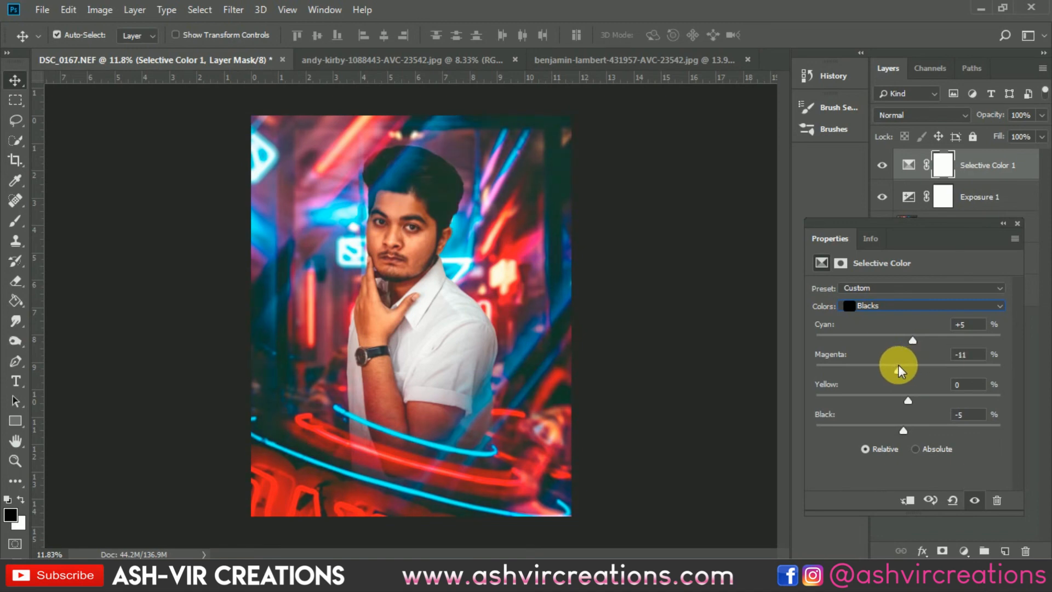
click(970, 324)
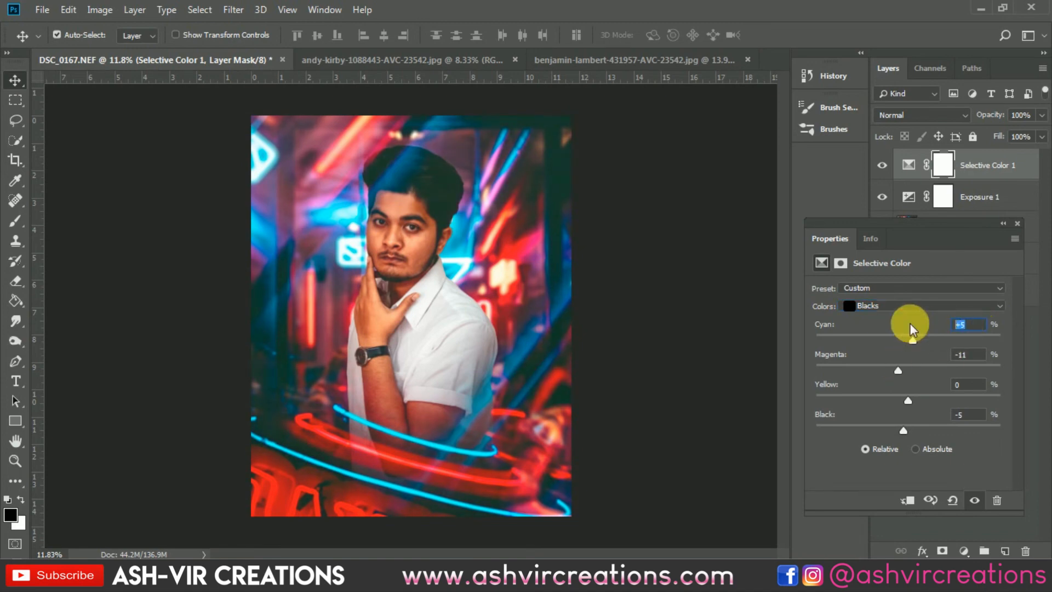
text(0)
click(970, 355)
text(0)
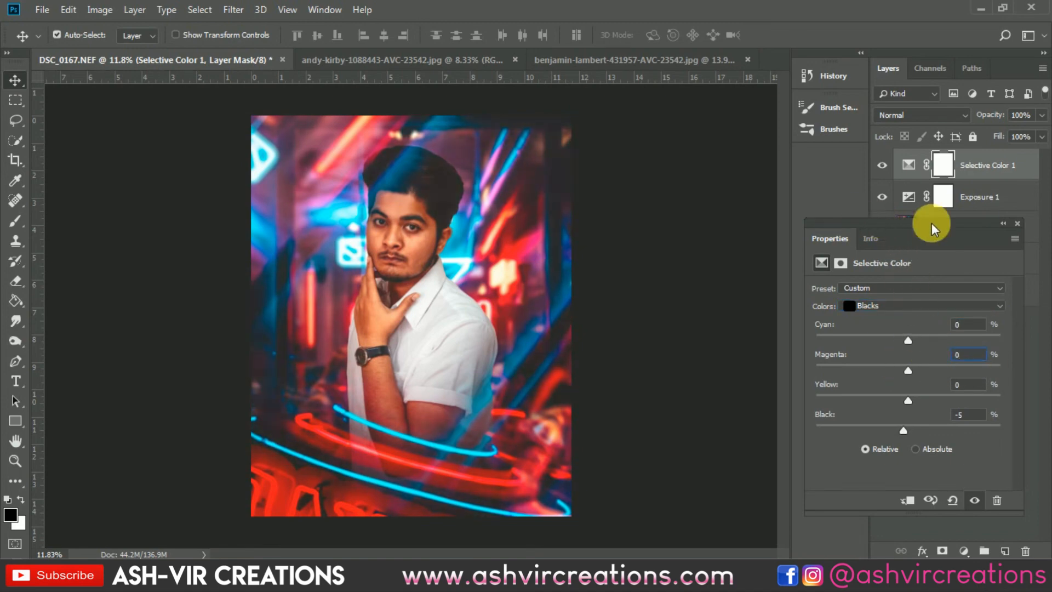
click(1016, 222)
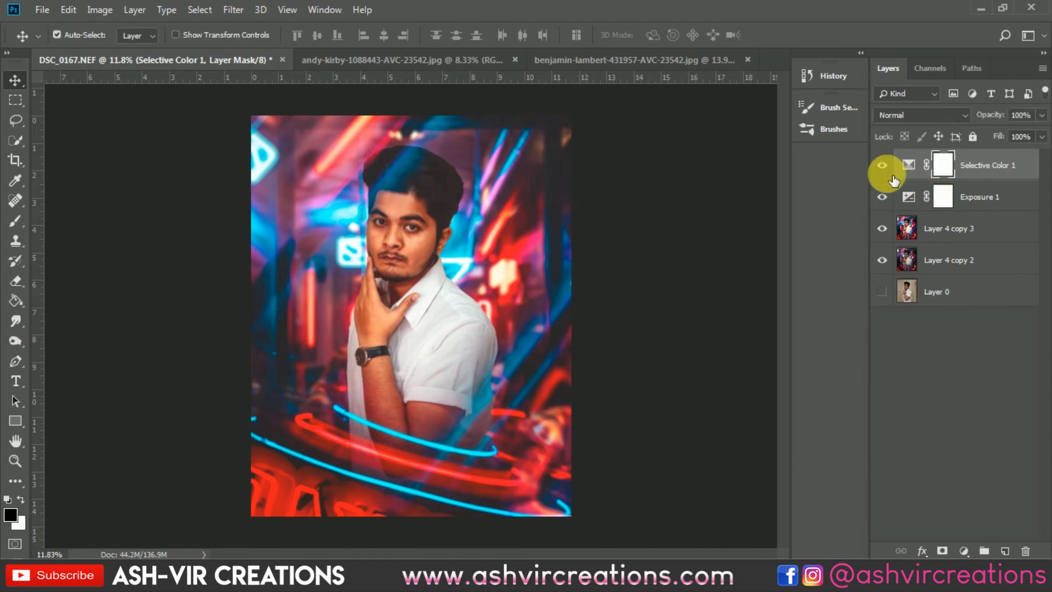
- Hide the Exposure 1 layer and compare the image with and without the Selective Color adjustment
click(882, 197)
click(881, 164)
click(885, 164)
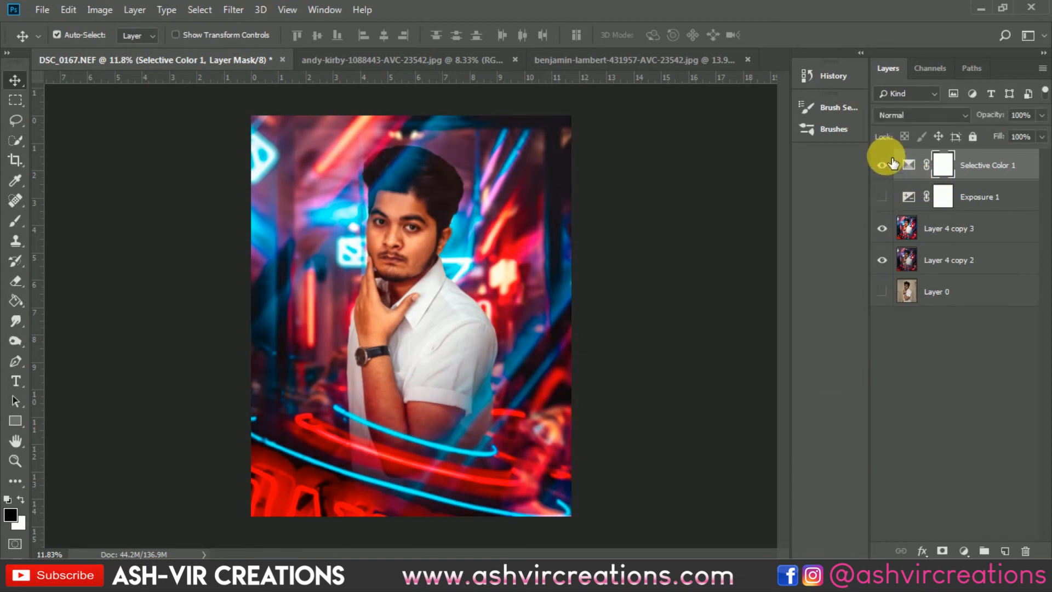
click(885, 163)
click(884, 163)
click(885, 163)
click(885, 163)
click(891, 163)
click(892, 163)
click(892, 163)
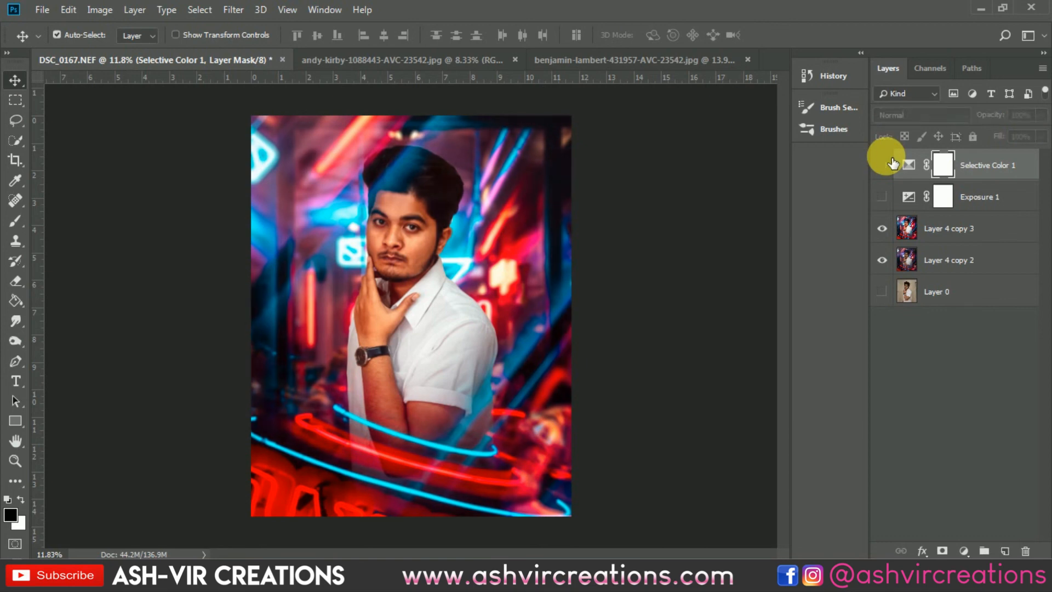
click(891, 162)
click(891, 162)
click(891, 163)
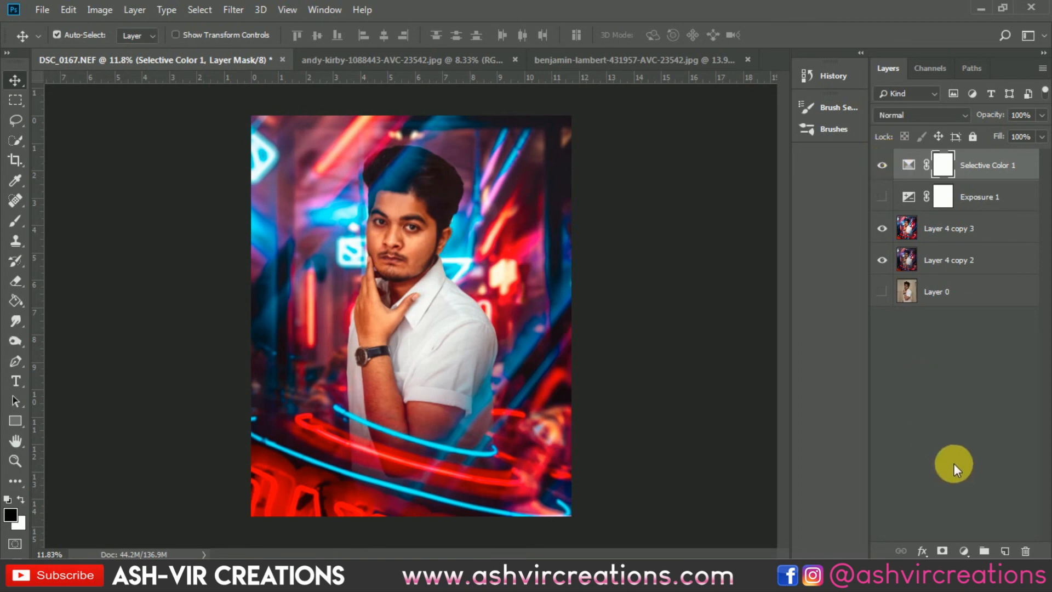
- Add a Curves adjustment layer with RGB curve points at the lower and upper quarter tones, and adjust its black point
click(963, 551)
click(970, 356)
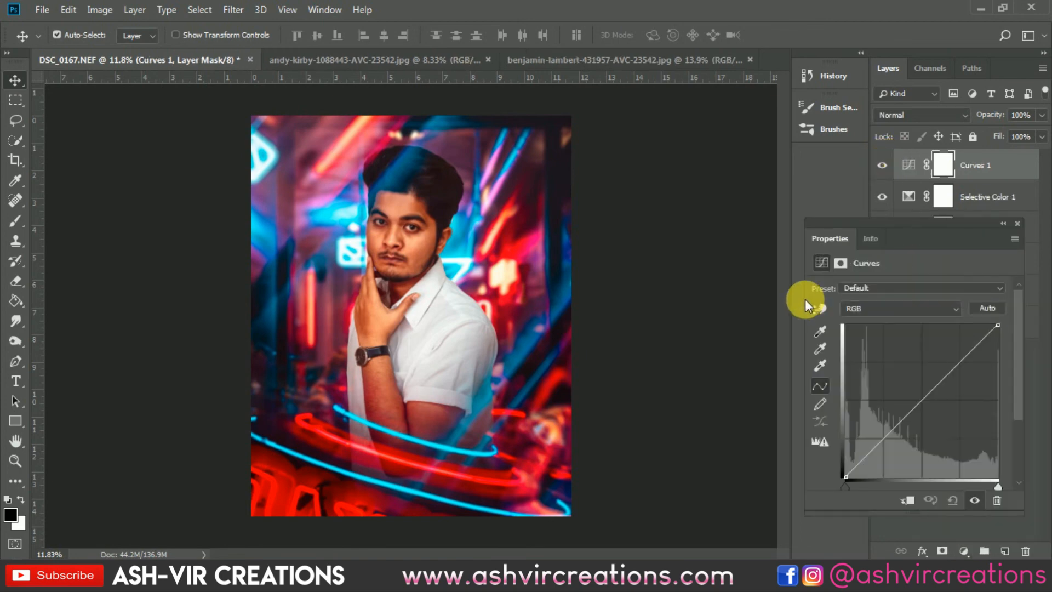
click(882, 440)
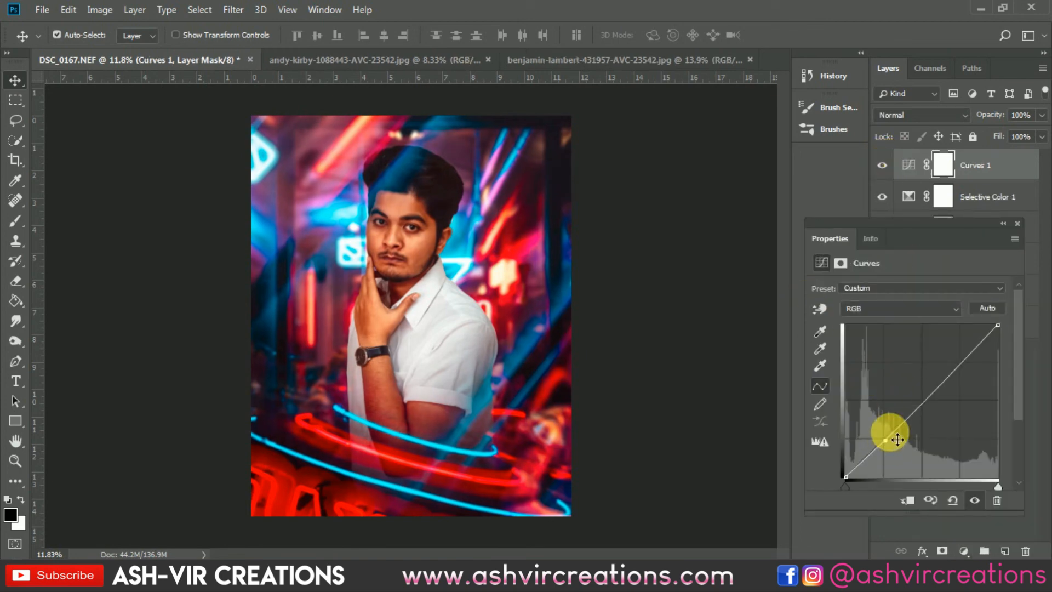
click(959, 362)
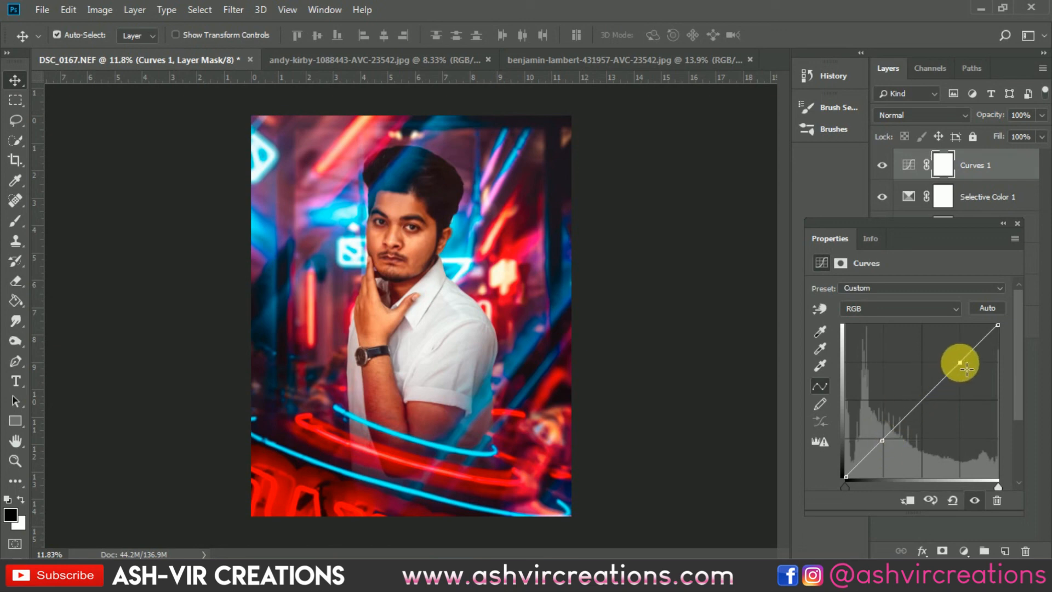
mouse_move(846, 476)
mouse_down()
mouse_move(841, 450)
mouse_move(834, 479)
mouse_move(826, 462)
mouse_move(831, 479)
mouse_up()
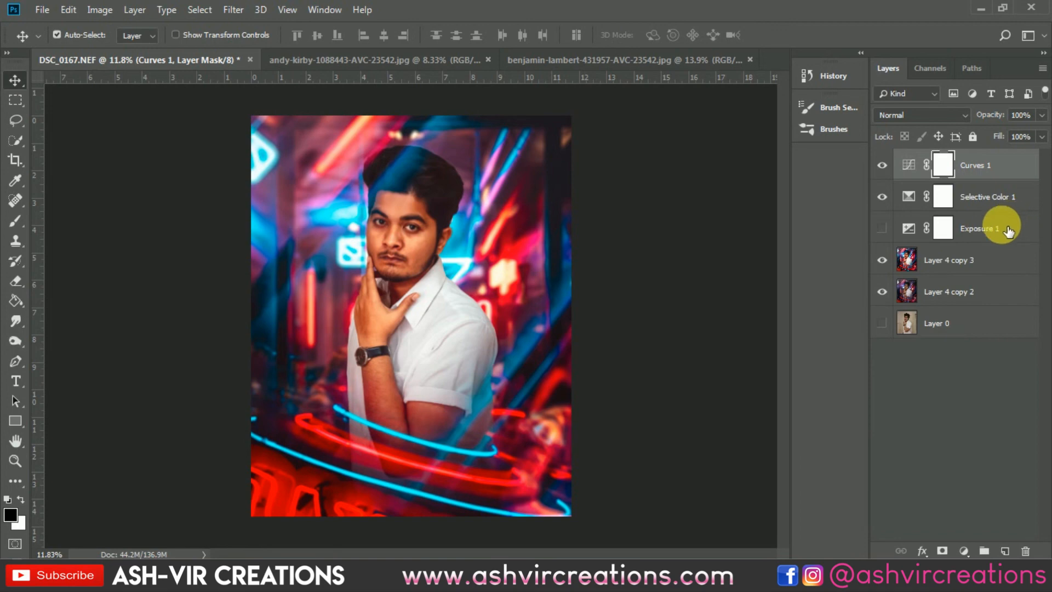
- Delete the Exposure 1 layer, and merge Curves 1, Selective Color 1, Layer 4 copy 3 and Layer 4 copy 2 into one layer
click(1015, 229)
key(Delete)
click(984, 259)
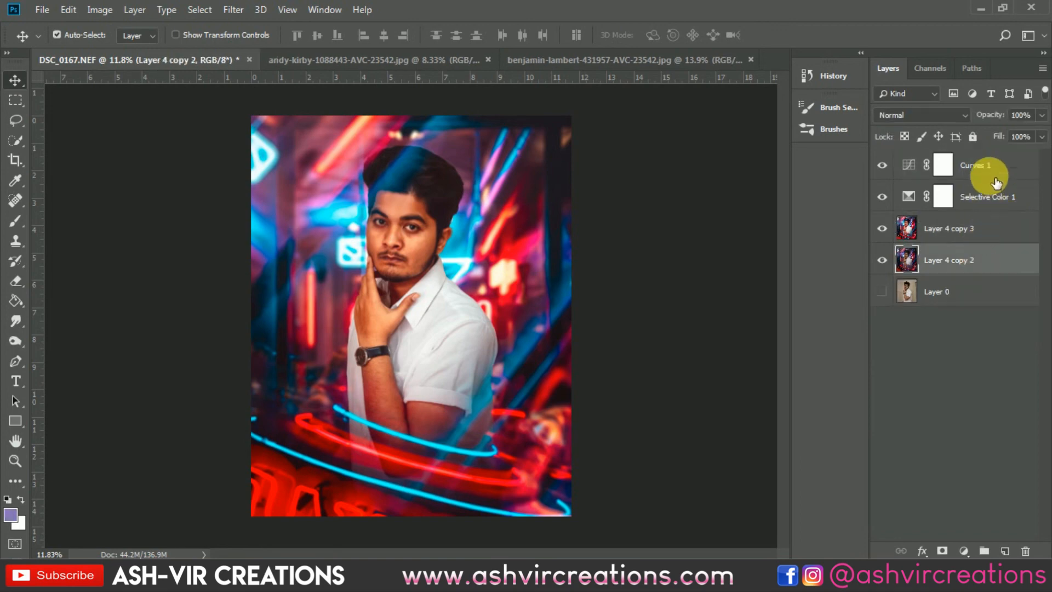
shift+click(991, 172)
right_click(964, 178)
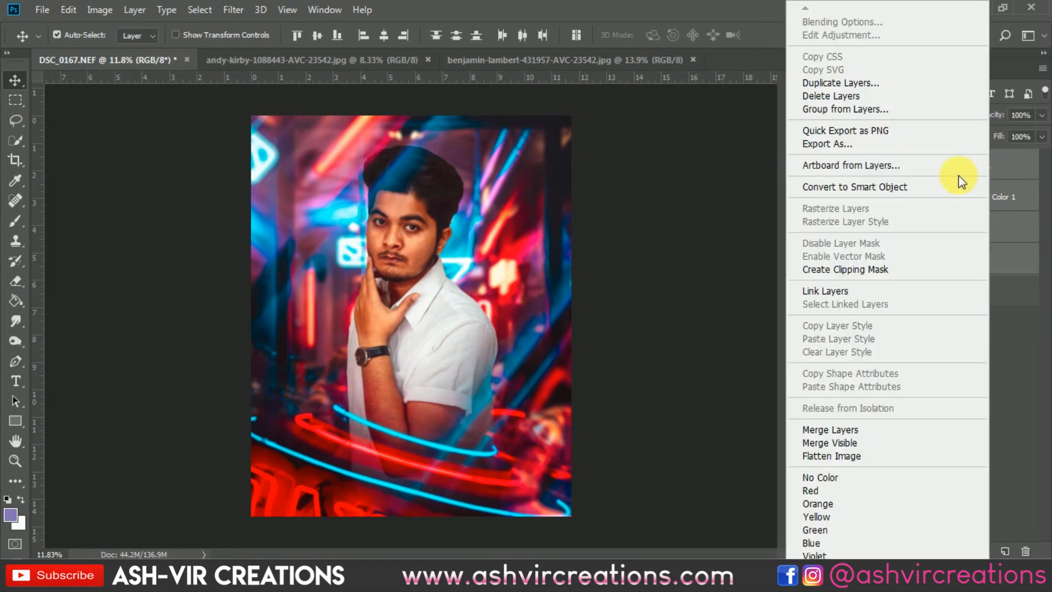
click(852, 427)
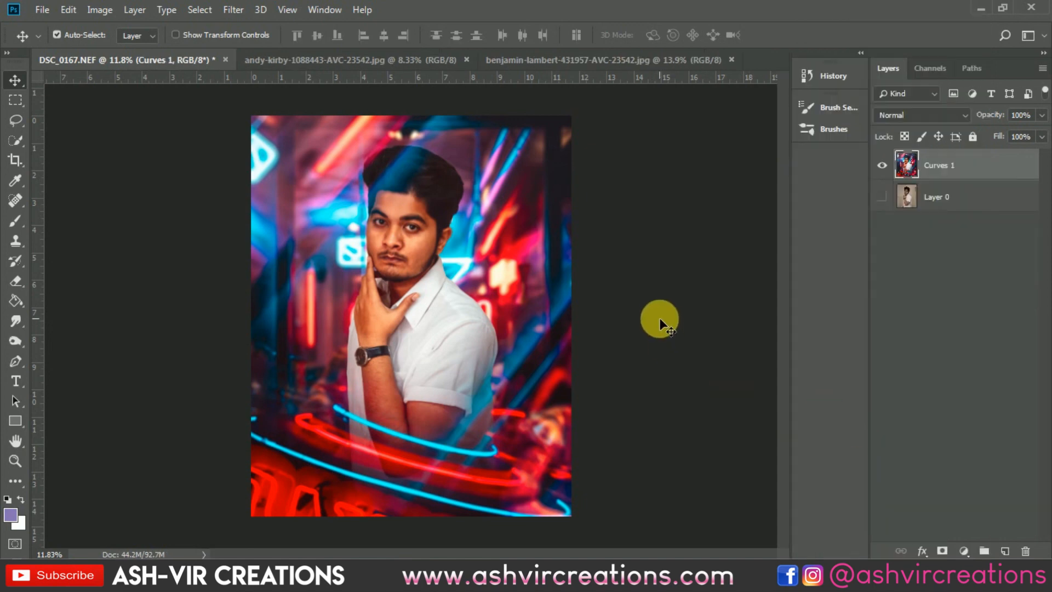
- Show Layer 0 and compare the original portrait with the finished composite by toggling the merged layer's visibility
scroll(661, 317, down, 1)
click(882, 196)
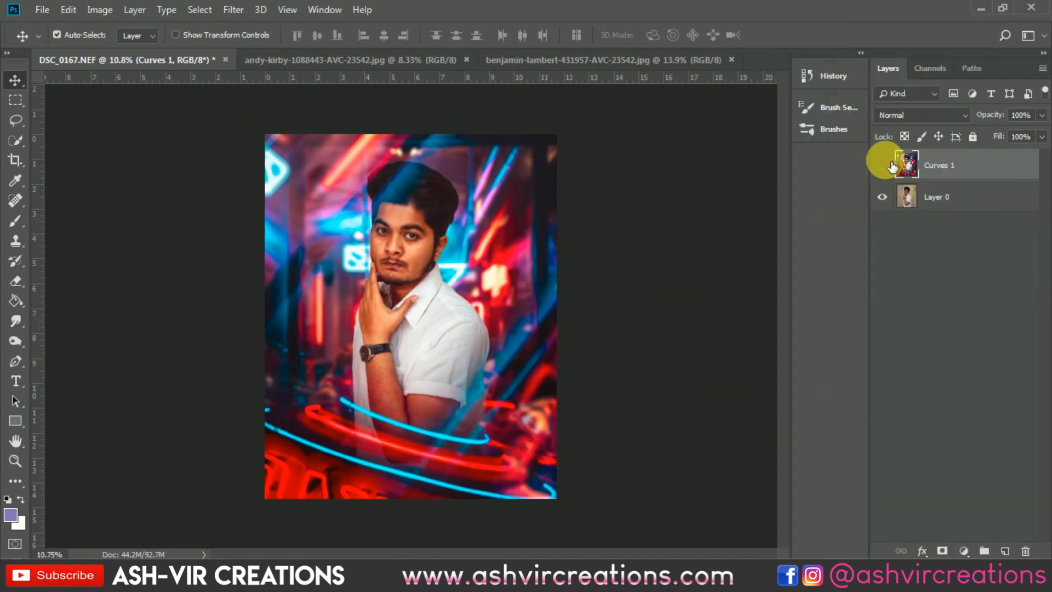
click(882, 164)
scroll(685, 260, up, 1)
click(882, 165)
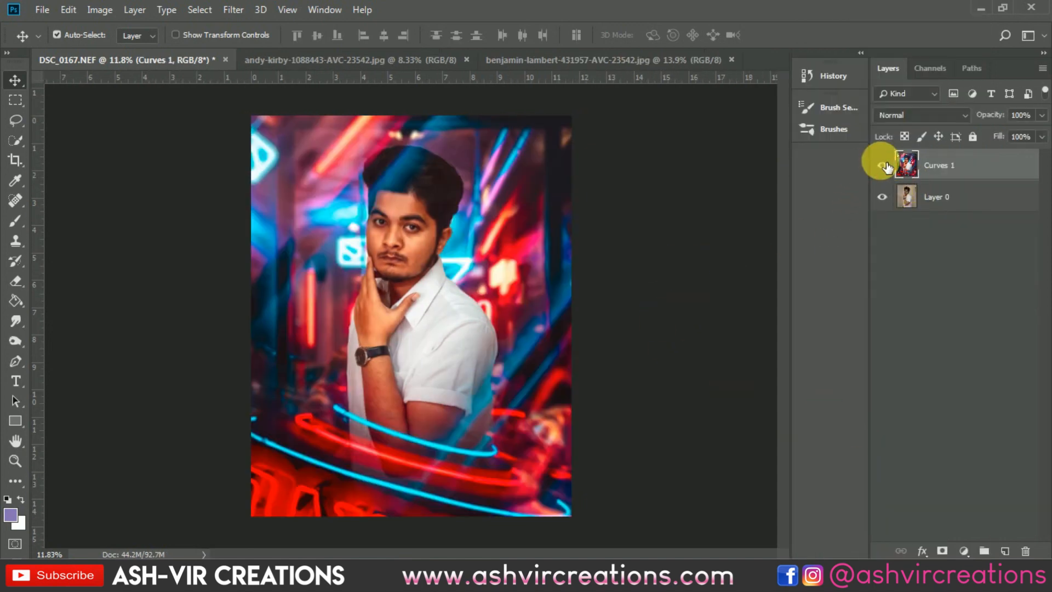
scroll(634, 251, up, 1)
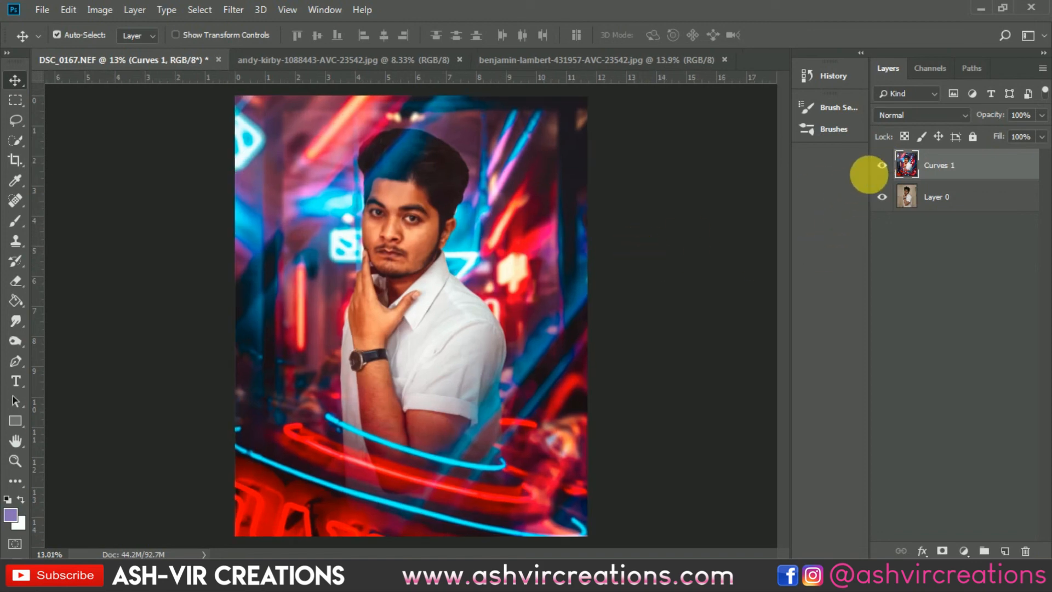
click(882, 165)
click(882, 165)
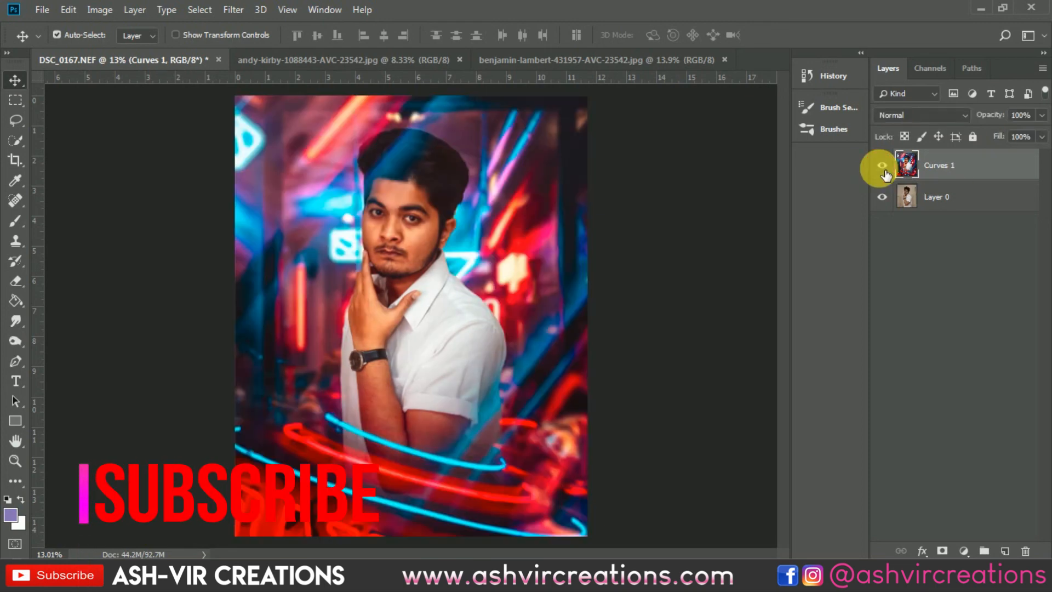
click(884, 171)
click(883, 168)
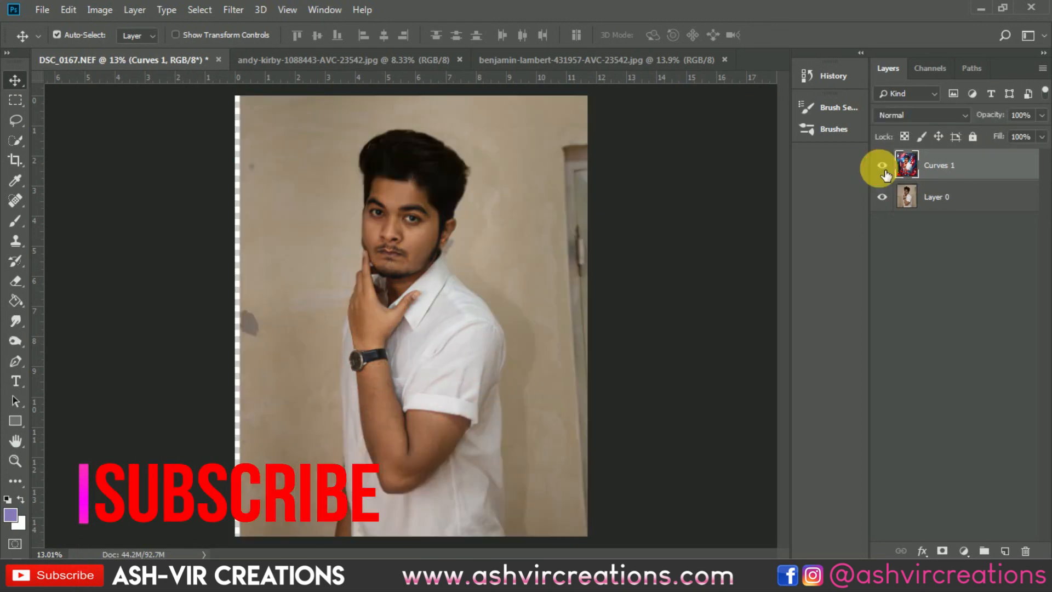
scroll(711, 266, down, 1)
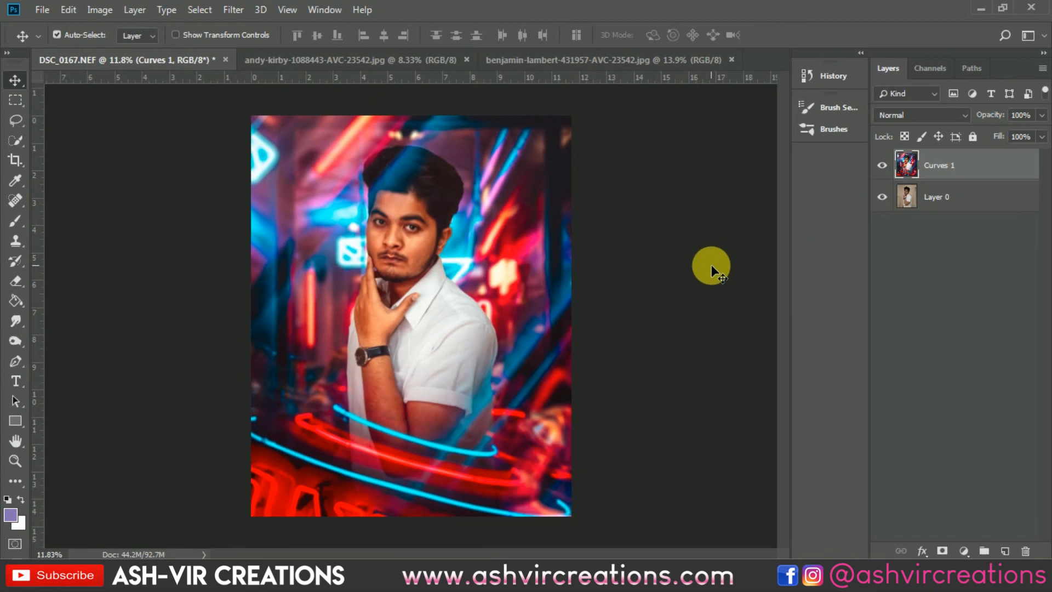